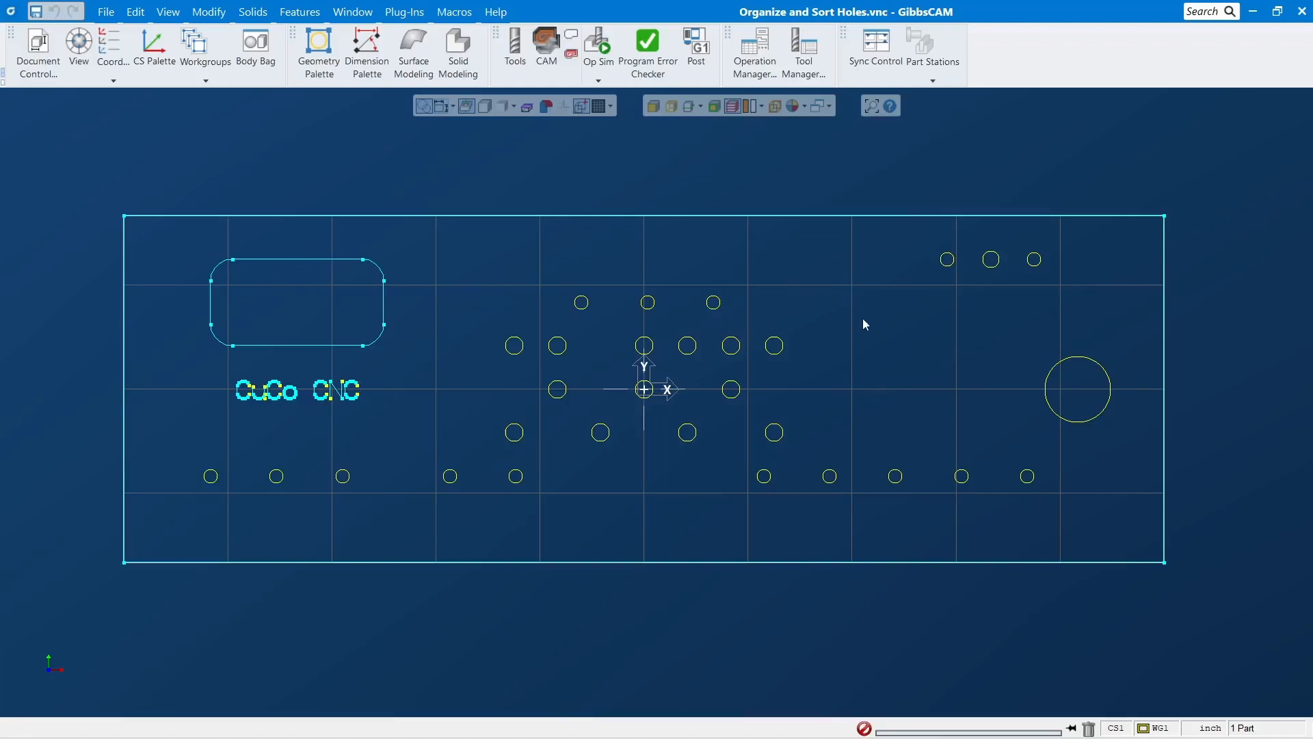
pyautogui.scroll(-2, 882, 384)
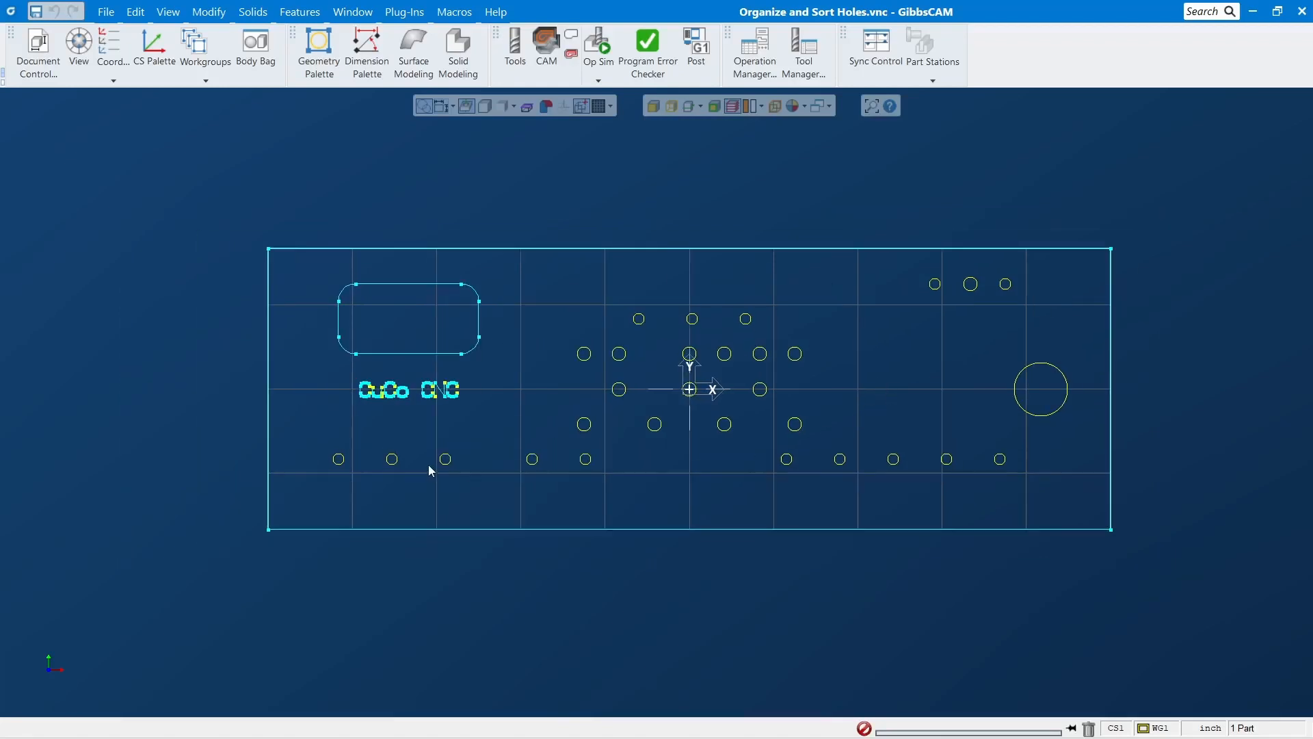
pyautogui.scroll(1, 480, 445)
pyautogui.scroll(1, 480, 445)
pyautogui.scroll(-1, 432, 469)
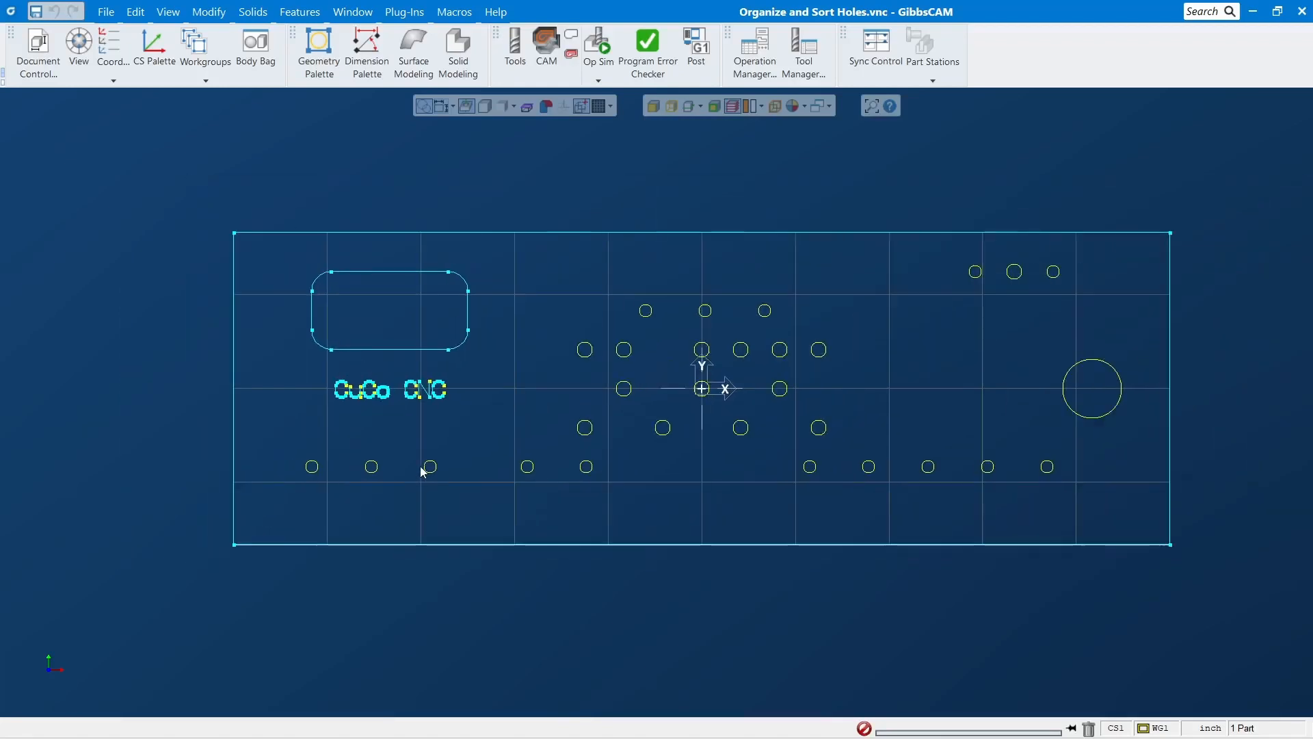
pyautogui.scroll(1, 798, 402)
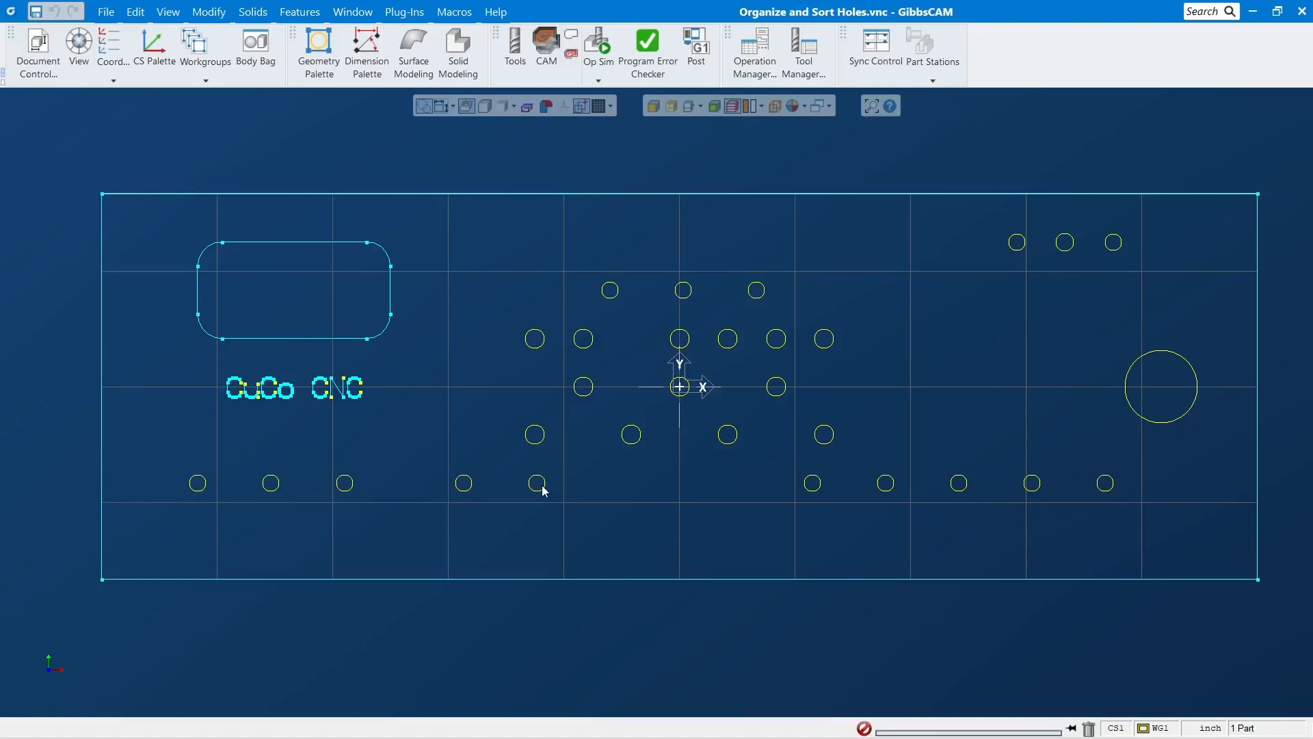
# Add a diameter dimension to the middle hole of the part's upper-right row of three, placing the label below it
pyautogui.click(1064, 243)
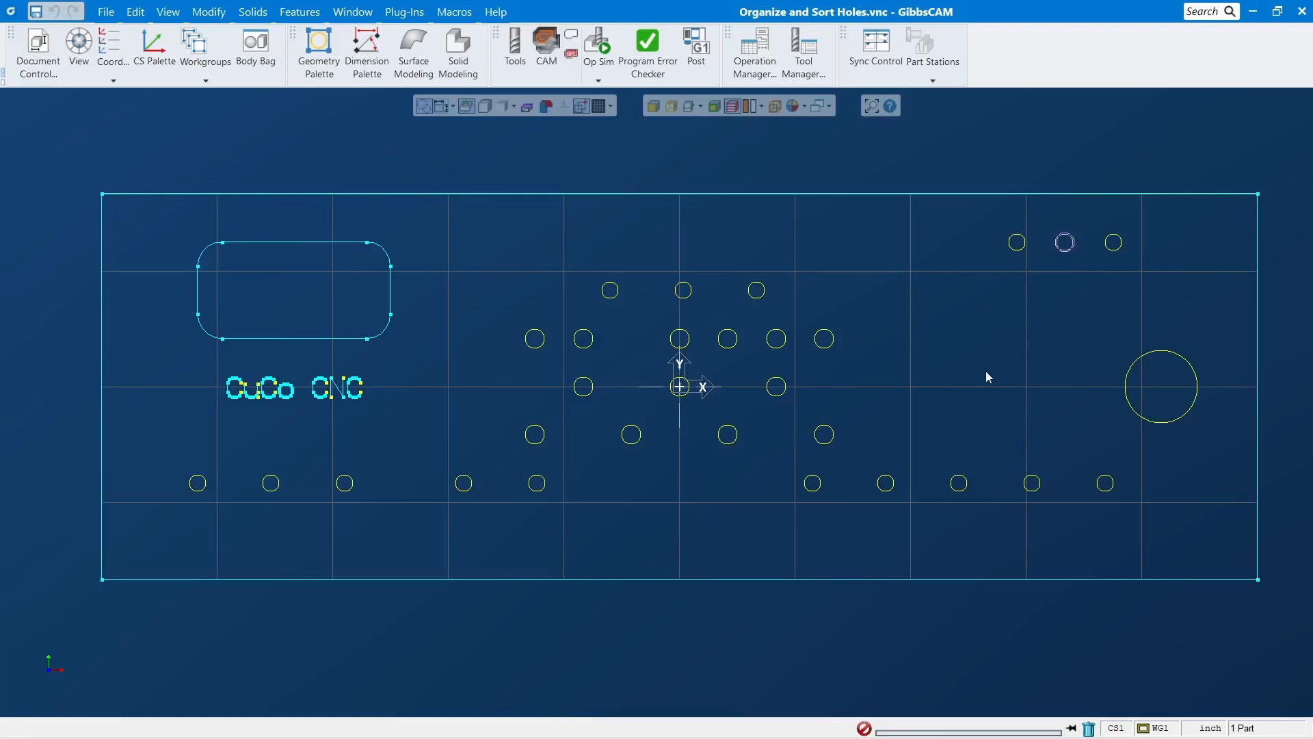
pyautogui.click(369, 52)
pyautogui.click(422, 233)
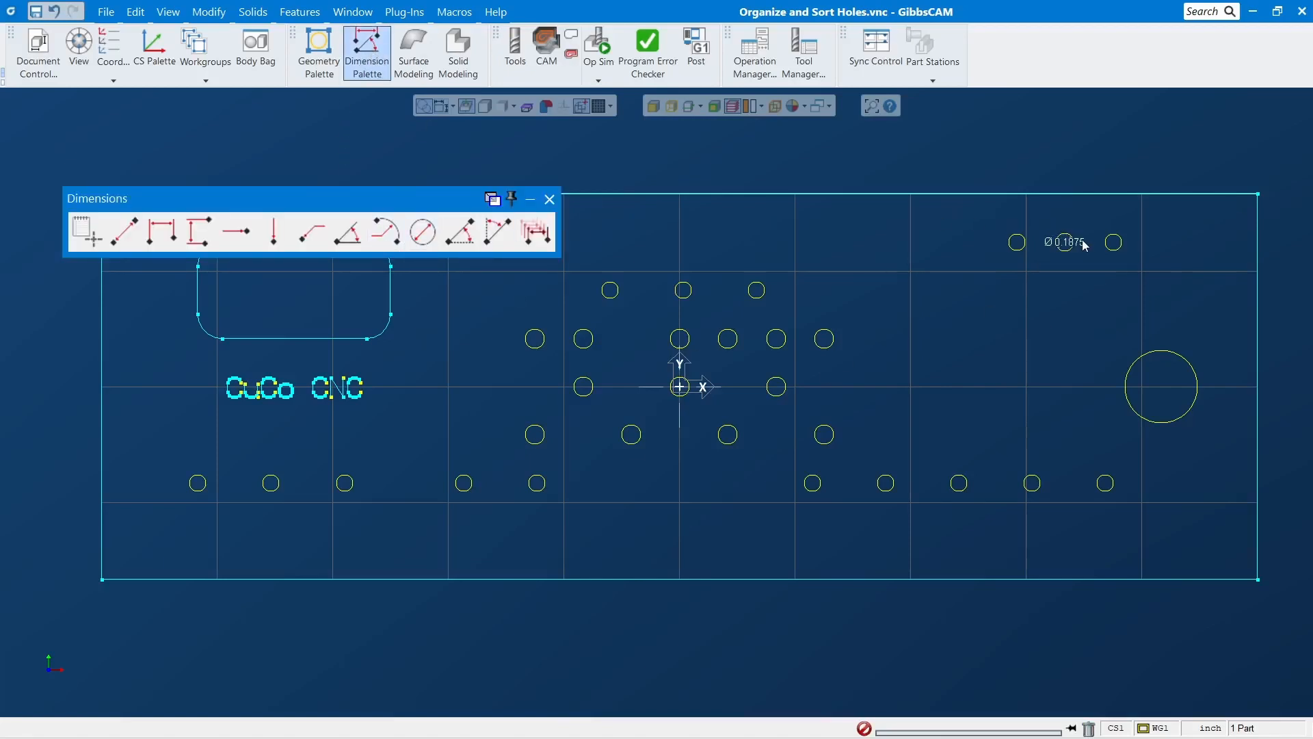
pyautogui.click(1054, 280)
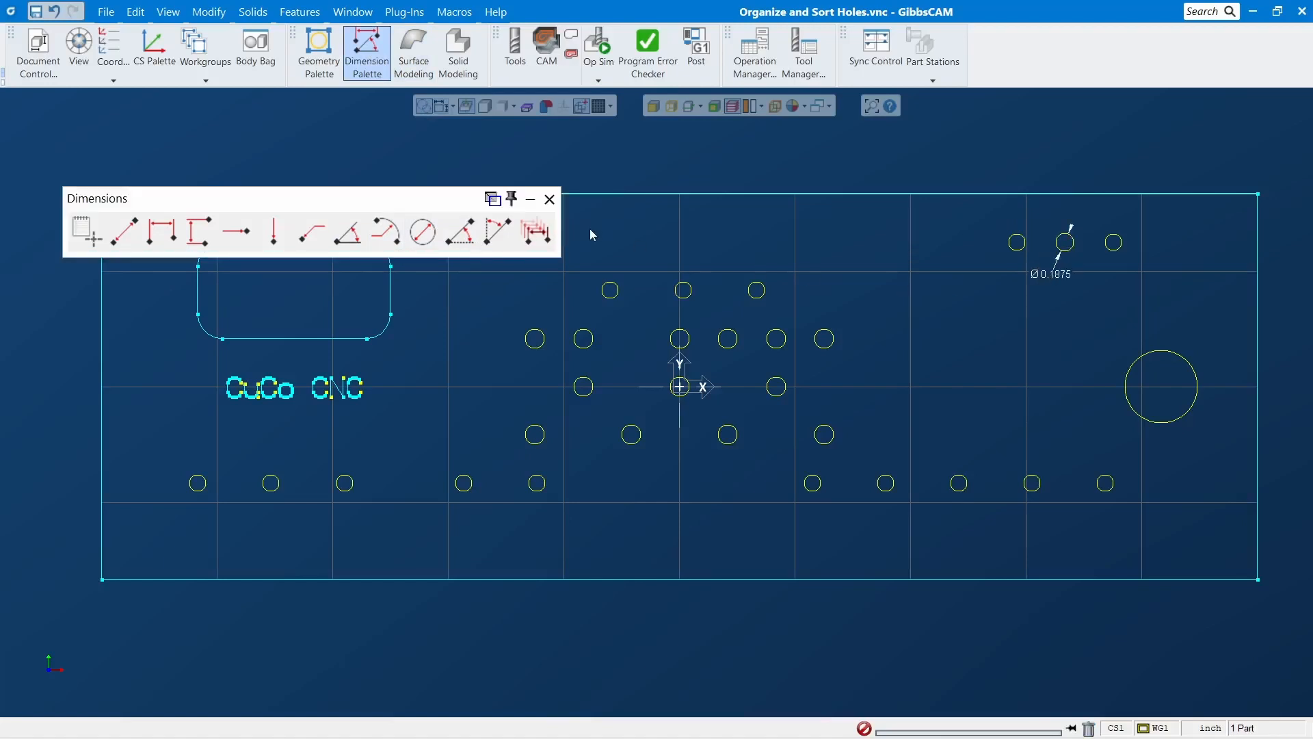
pyautogui.click(550, 199)
# Add a diameter dimension to the upper-left hole of the central pattern, placing the label up and to its left
pyautogui.click(538, 342)
pyautogui.click(367, 52)
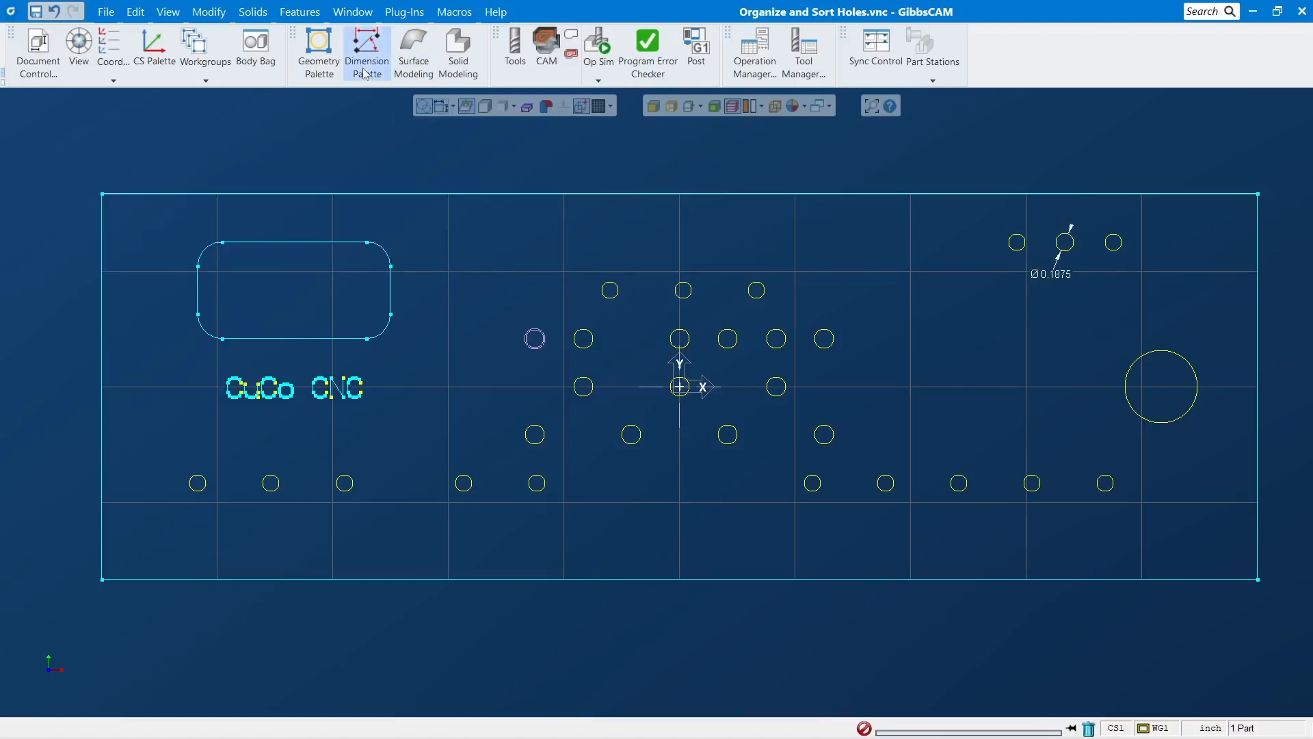
pyautogui.click(431, 225)
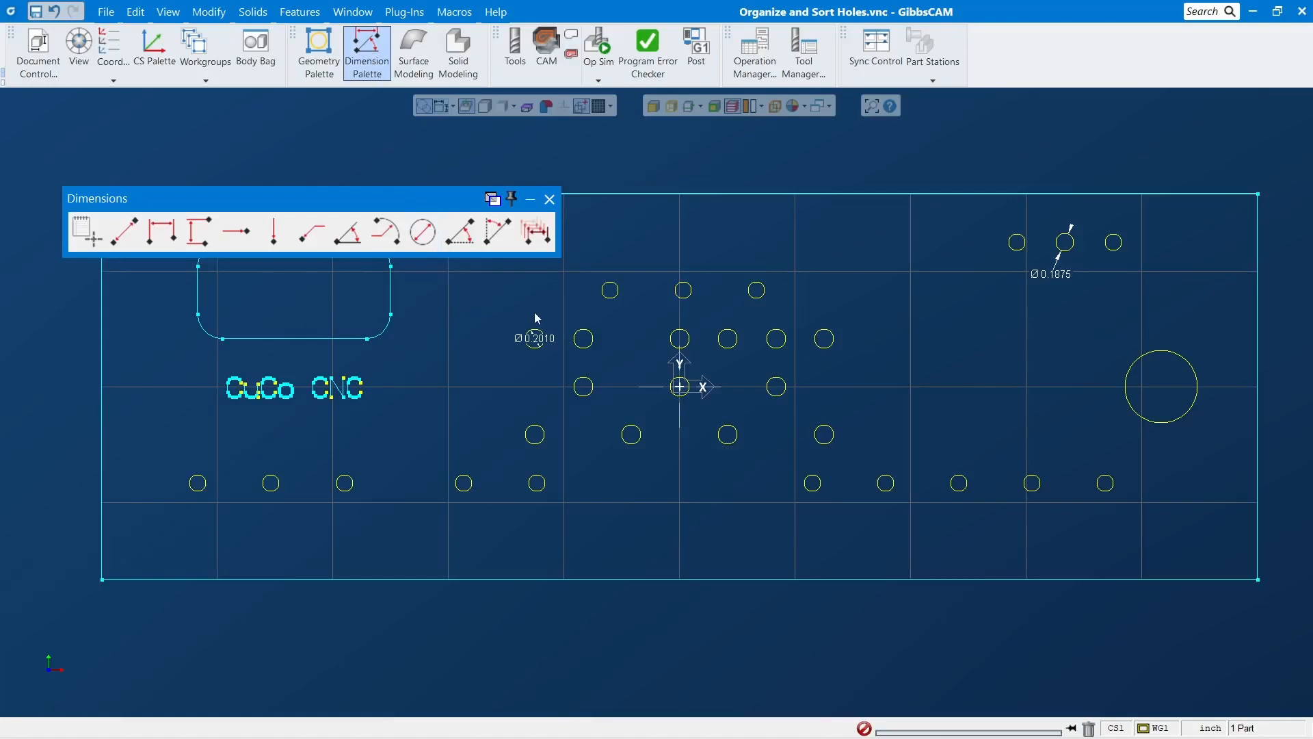
pyautogui.click(491, 303)
pyautogui.click(550, 199)
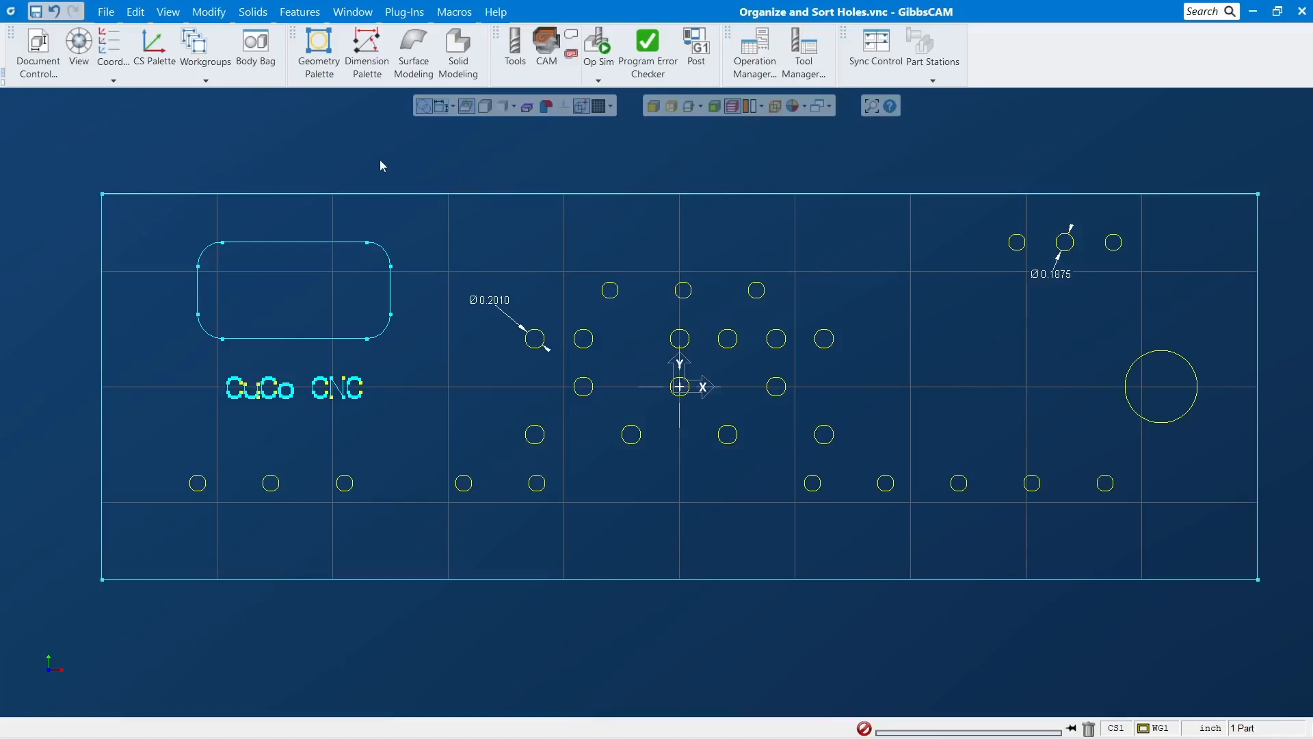
# Show the workgroup list, activate workgroup 1 and delete all of its geometry
pyautogui.click(195, 47)
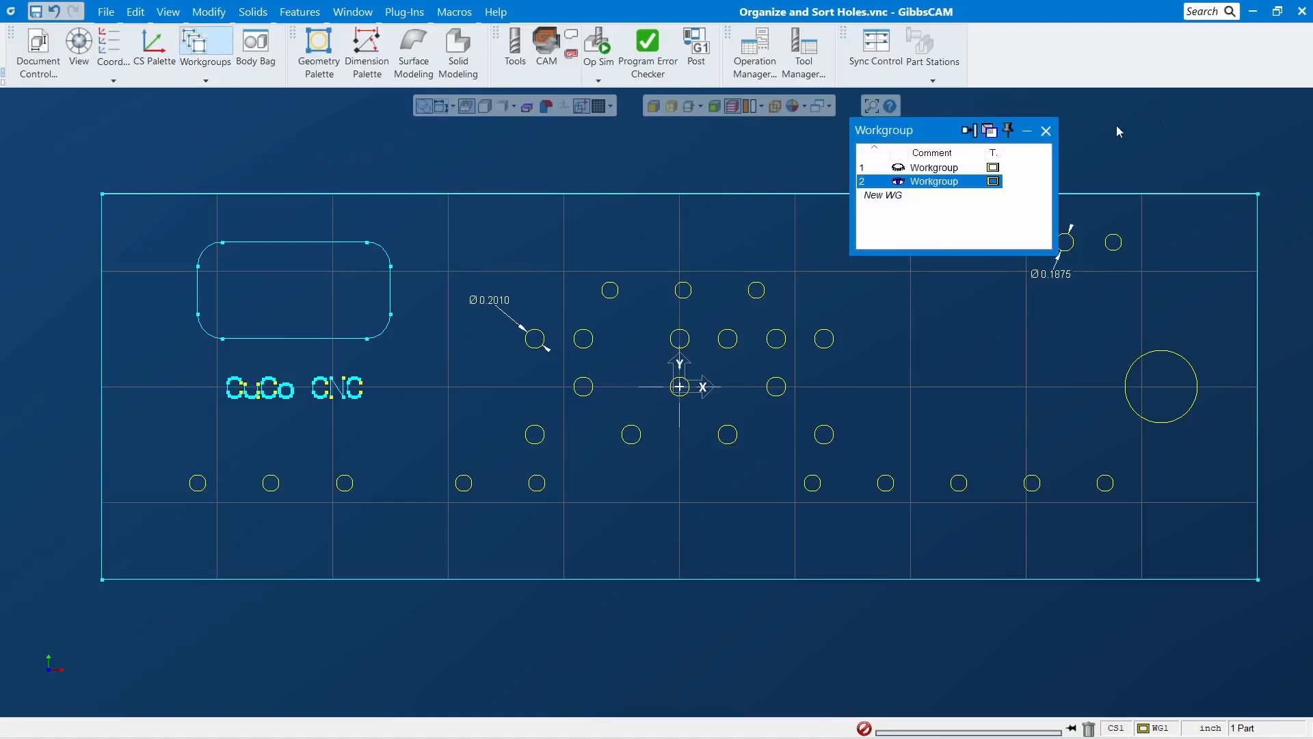
pyautogui.click(934, 168)
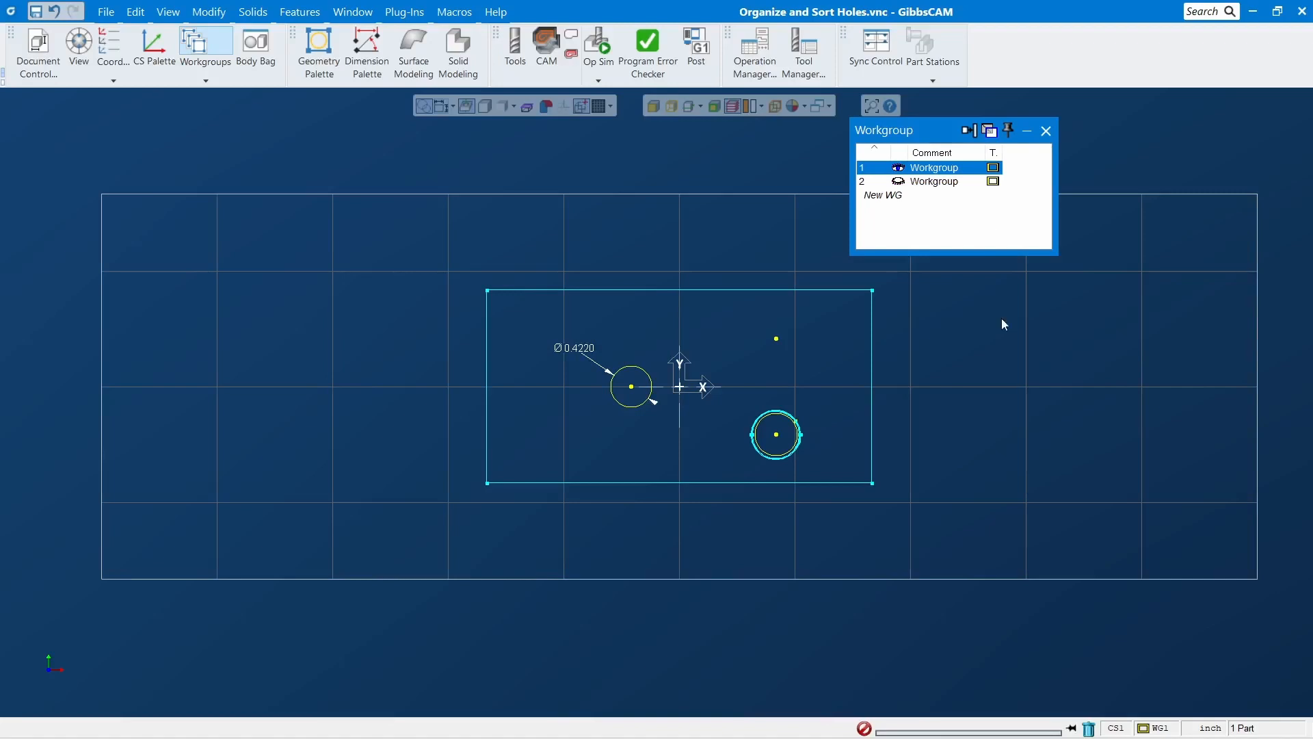
pyautogui.click(989, 385)
pyautogui.hotkey('ctrl', 'a')
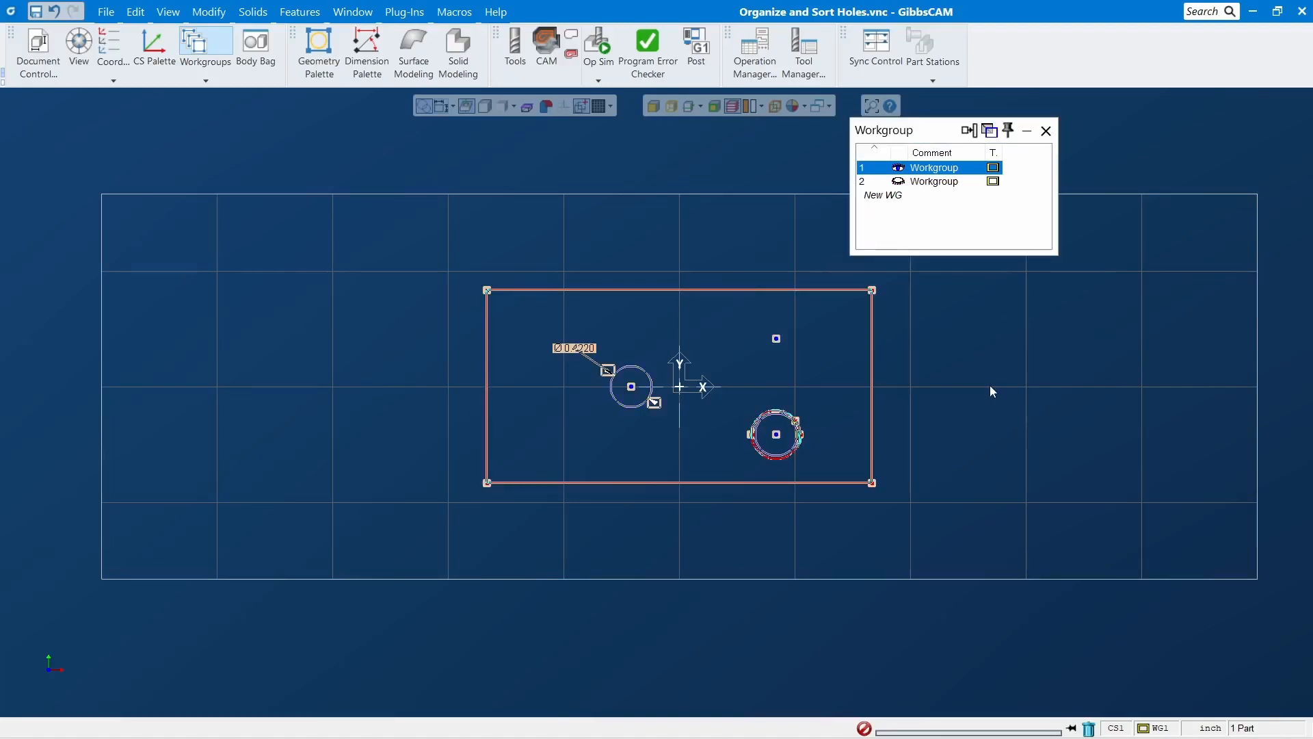
pyautogui.press('Delete')
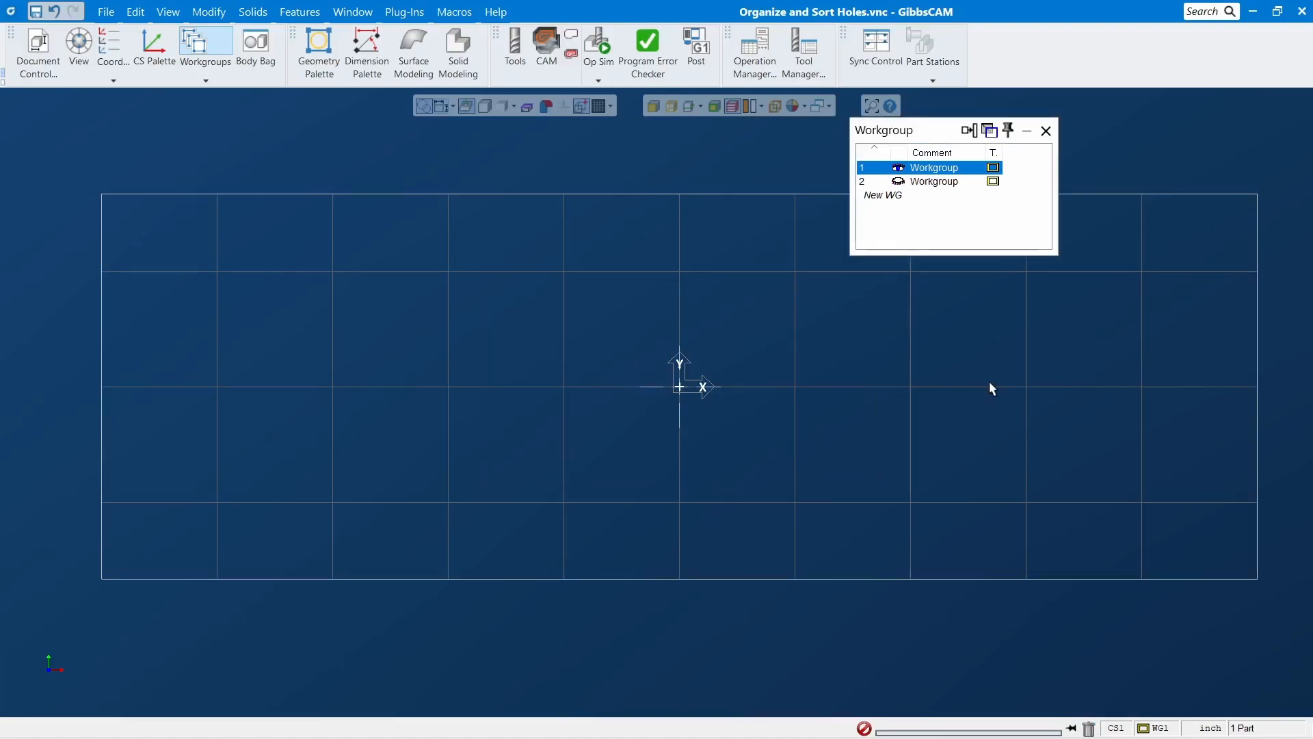
# Check workgroup 2, return to the emptied workgroup 1 and rename it POCKET
pyautogui.click(955, 184)
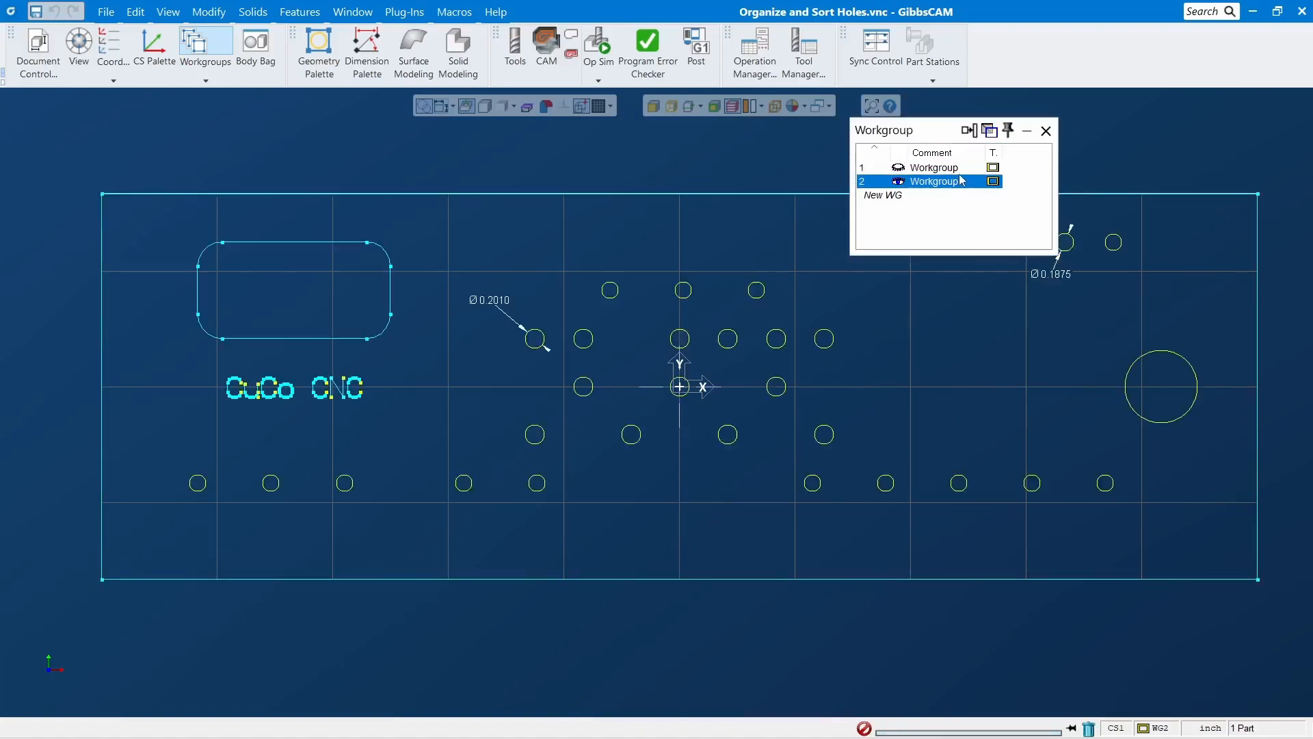
pyautogui.click(958, 169)
pyautogui.doubleClick(950, 168)
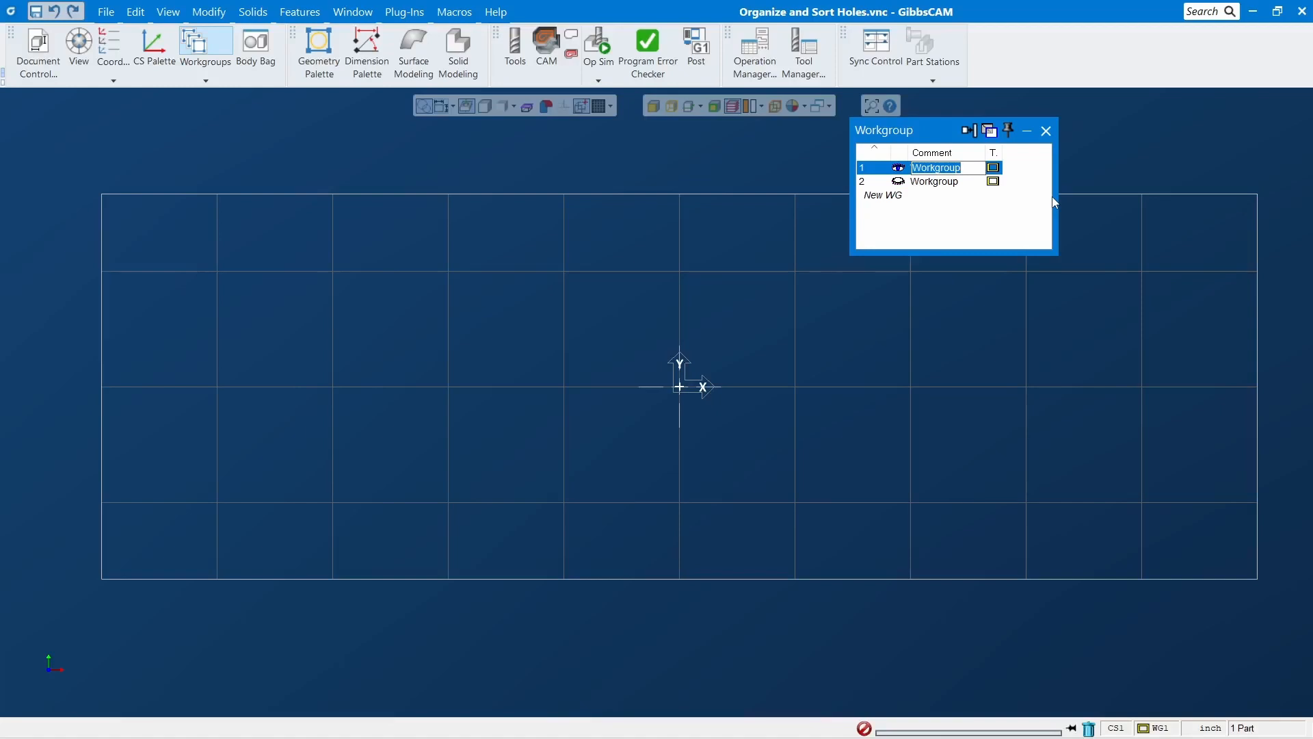
pyautogui.write('pocke')
pyautogui.press('BackSpace')
pyautogui.press('BackSpace')
pyautogui.press('BackSpace')
pyautogui.press('BackSpace')
pyautogui.press('BackSpace')
pyautogui.press('BackSpace')
pyautogui.write('POCKET')
pyautogui.press('Return')
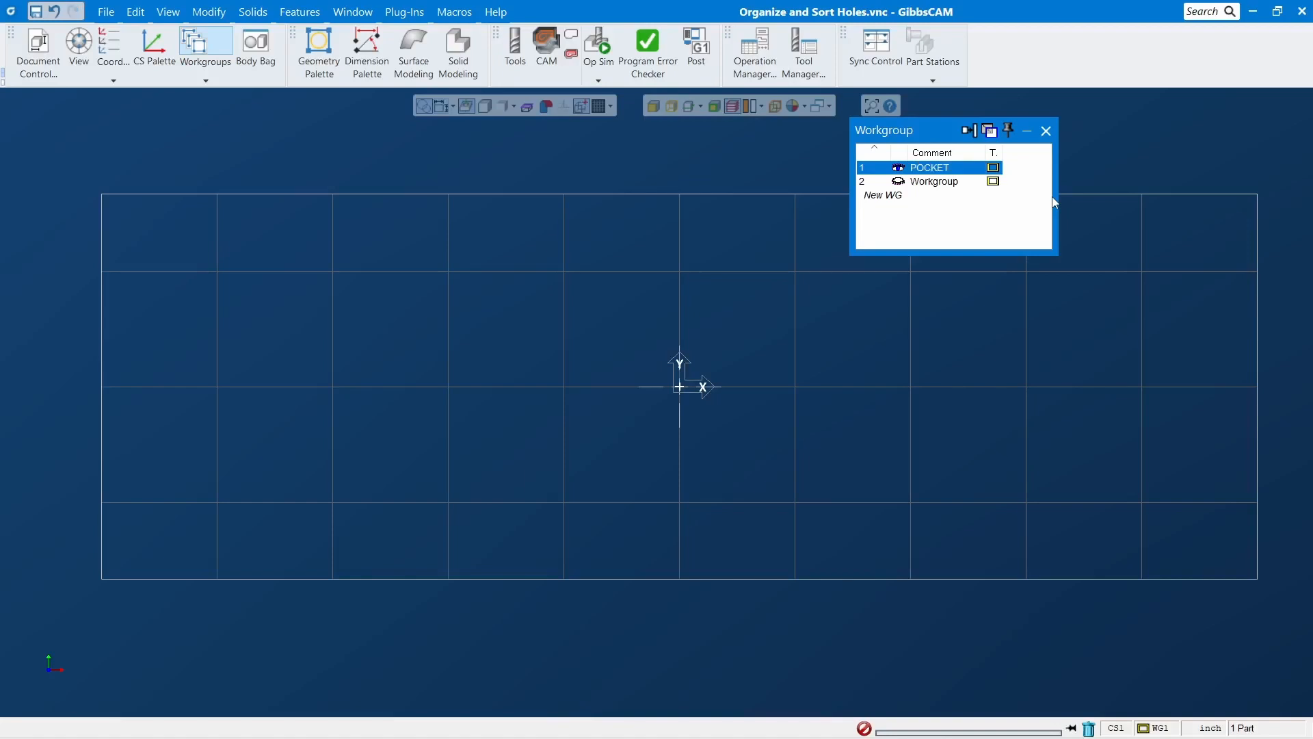
# Move the rounded rectangle and the large circle from workgroup 2 into the POCKET workgroup
pyautogui.click(946, 182)
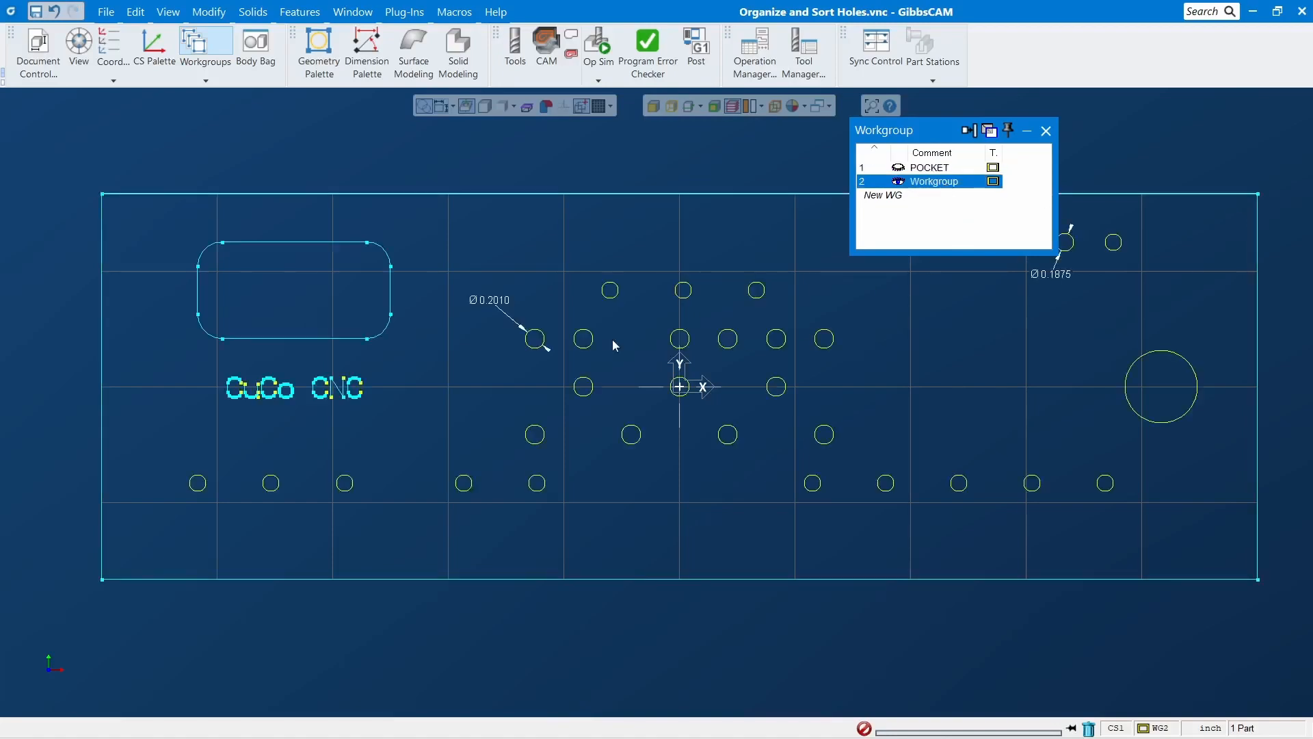
pyautogui.click(392, 257)
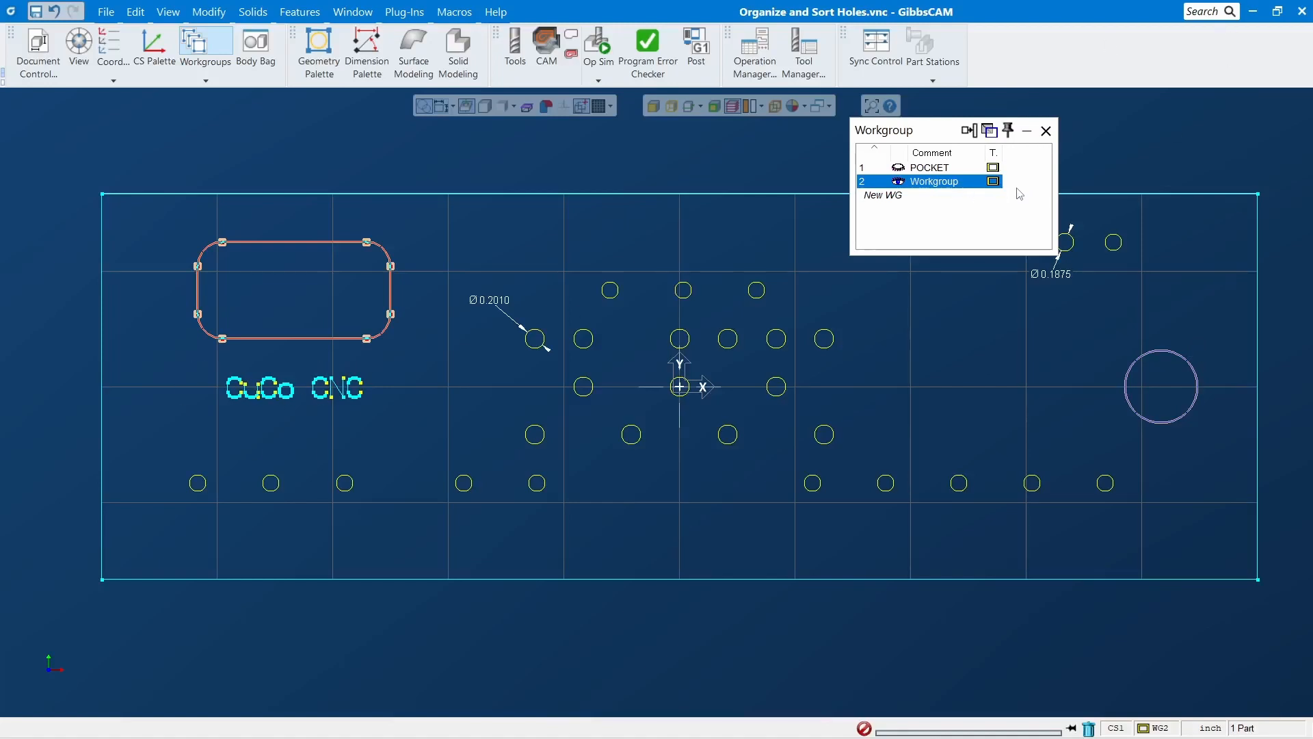
pyautogui.click(965, 168)
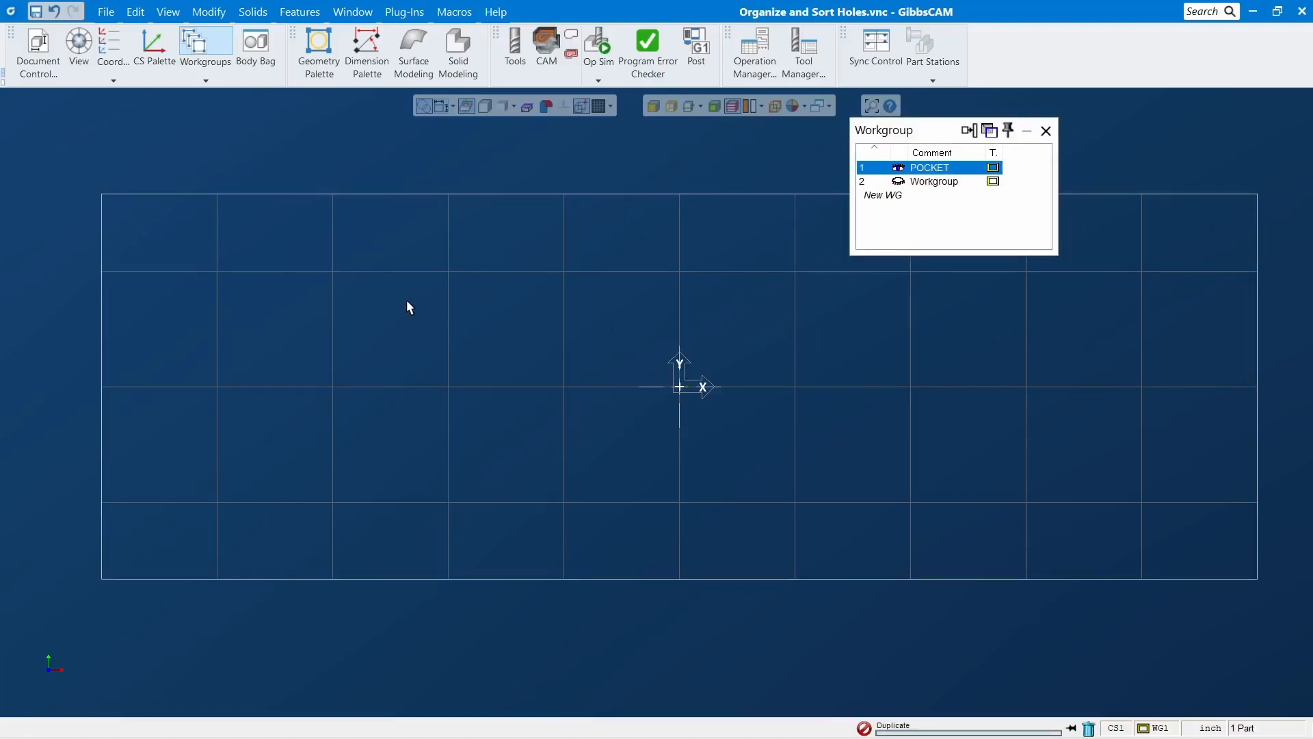
# Move the CuCo CNC text geometry from workgroup 2 into the POCKET workgroup
pyautogui.click(931, 183)
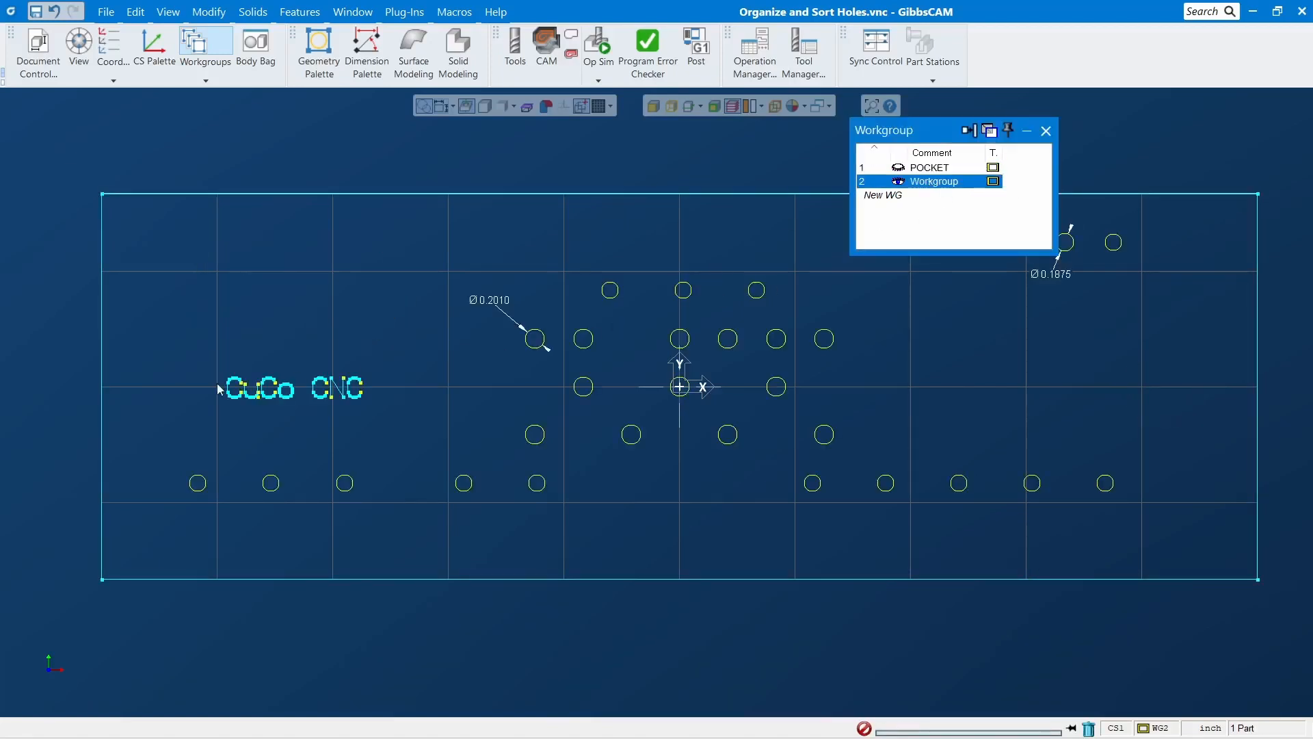
pyautogui.moveTo(267, 372); pyautogui.dragTo(421, 429)
pyautogui.press('Delete')
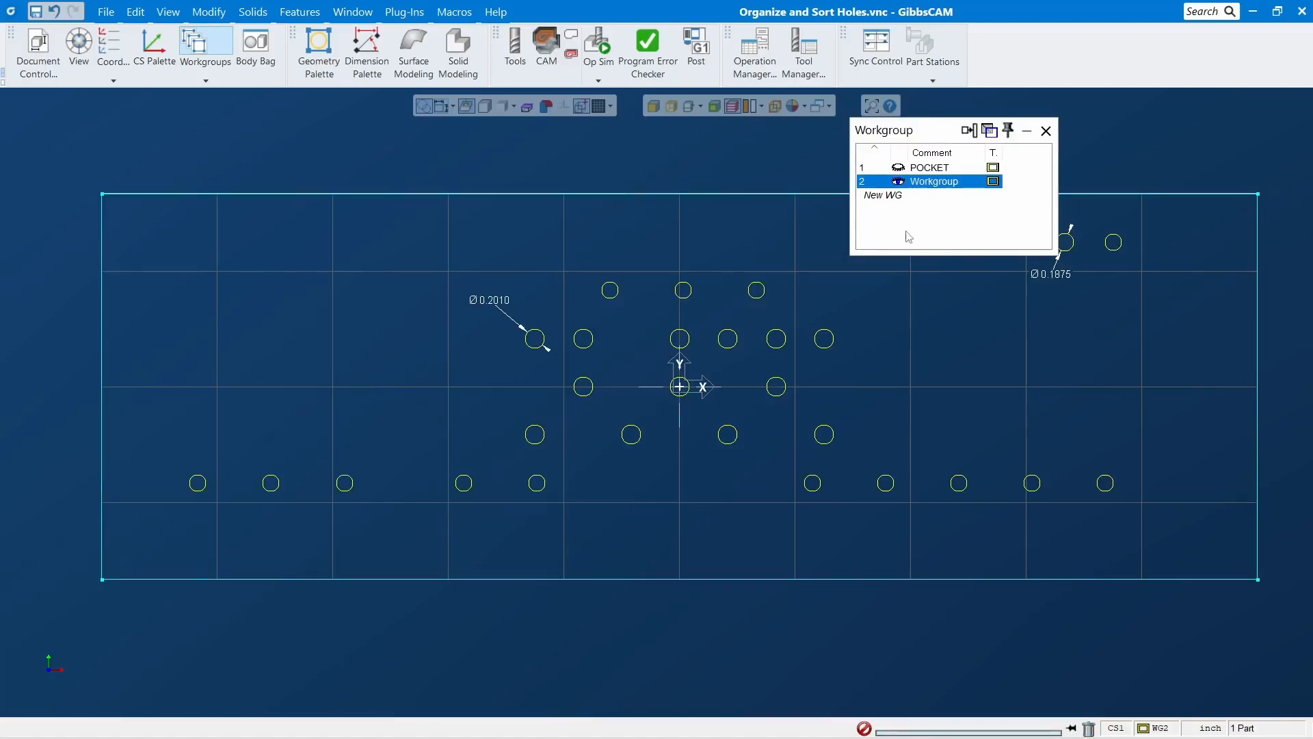
pyautogui.click(953, 167)
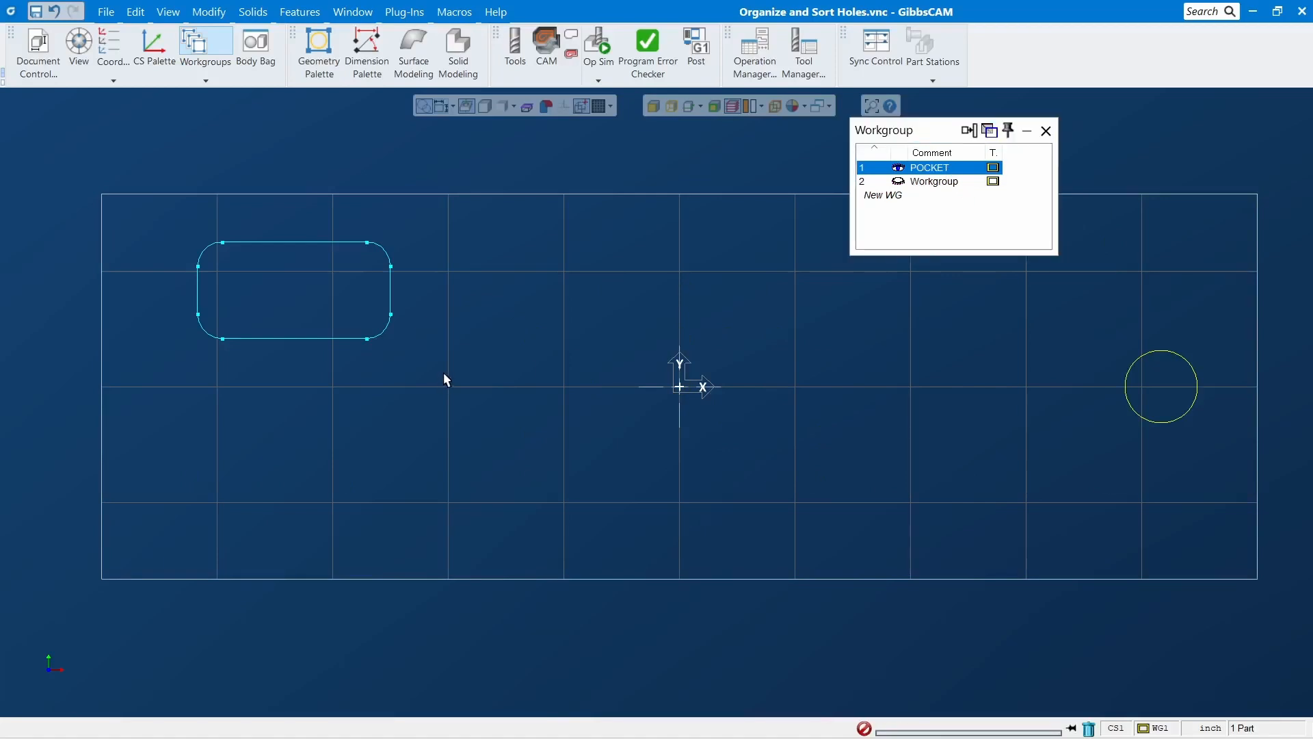
pyautogui.hotkey('ctrl', 'z')
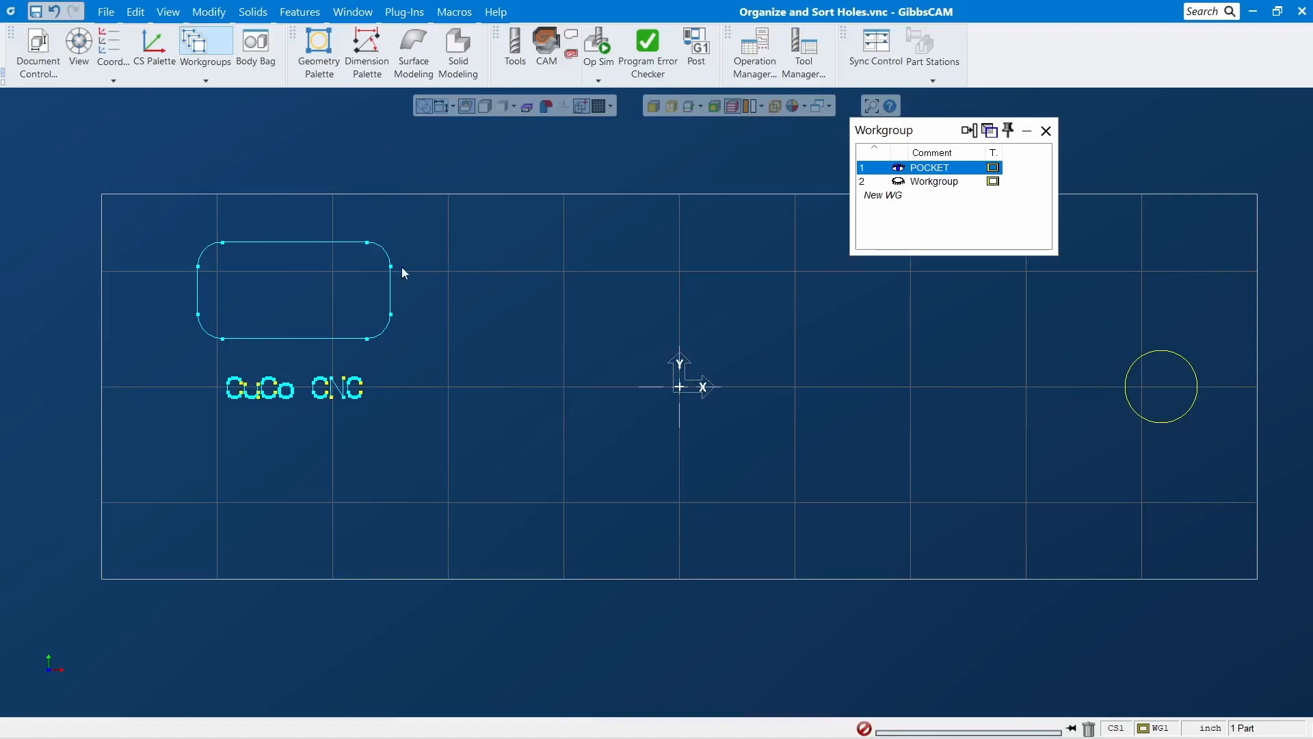
# Create a new workgroup named 1/4-20 TAP HOLES and widen the comment column to fit the full name
pyautogui.click(937, 181)
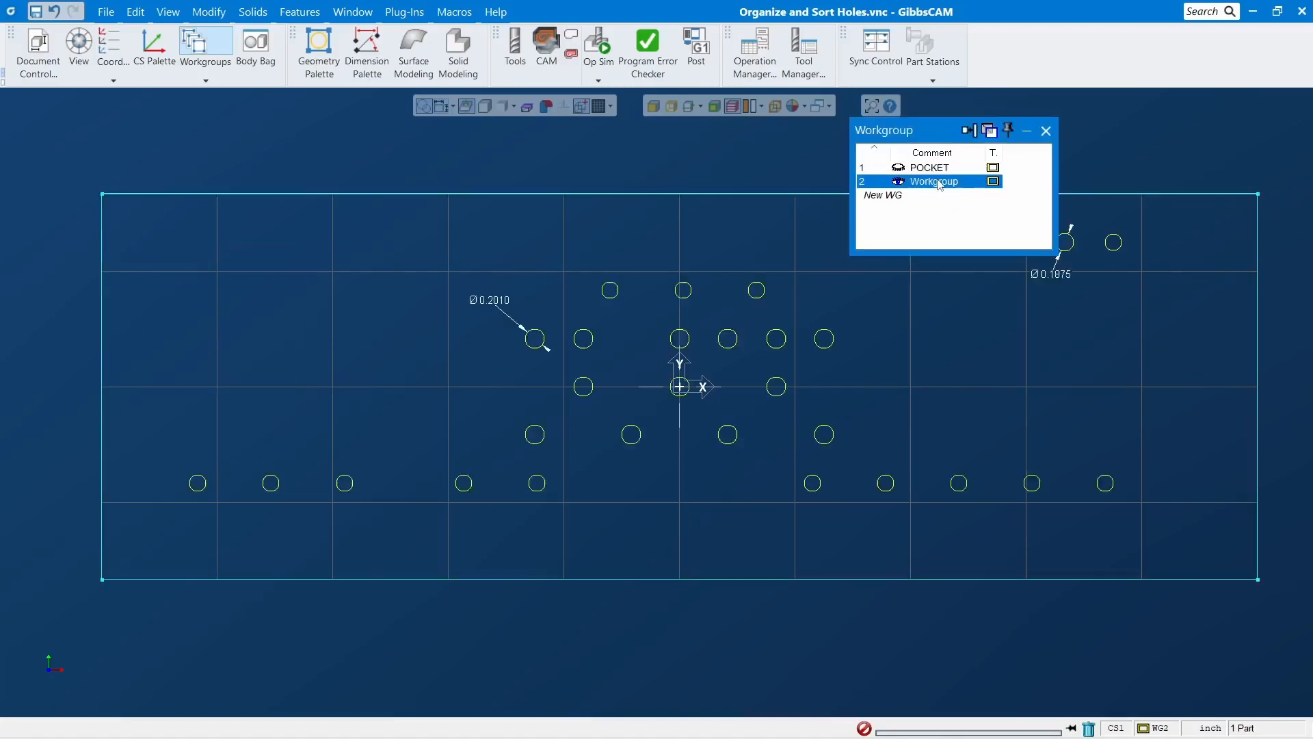
pyautogui.click(402, 374)
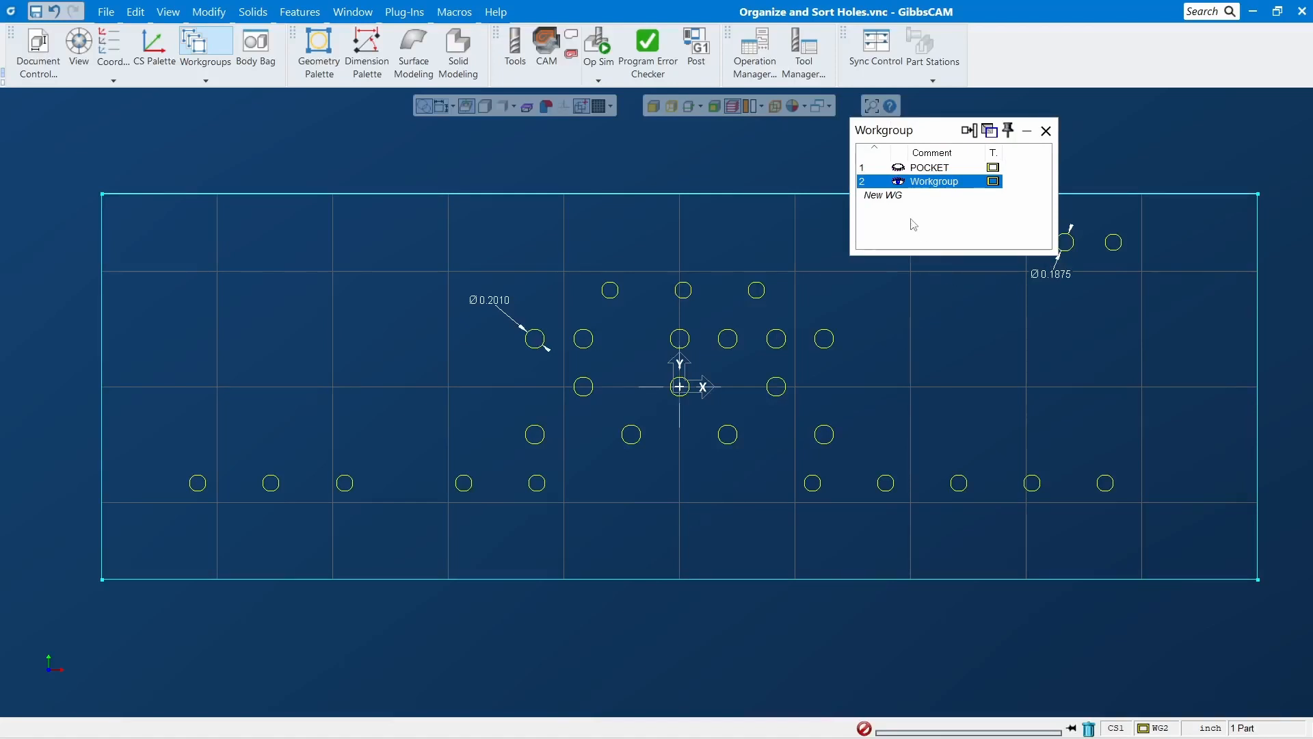
pyautogui.click(889, 196)
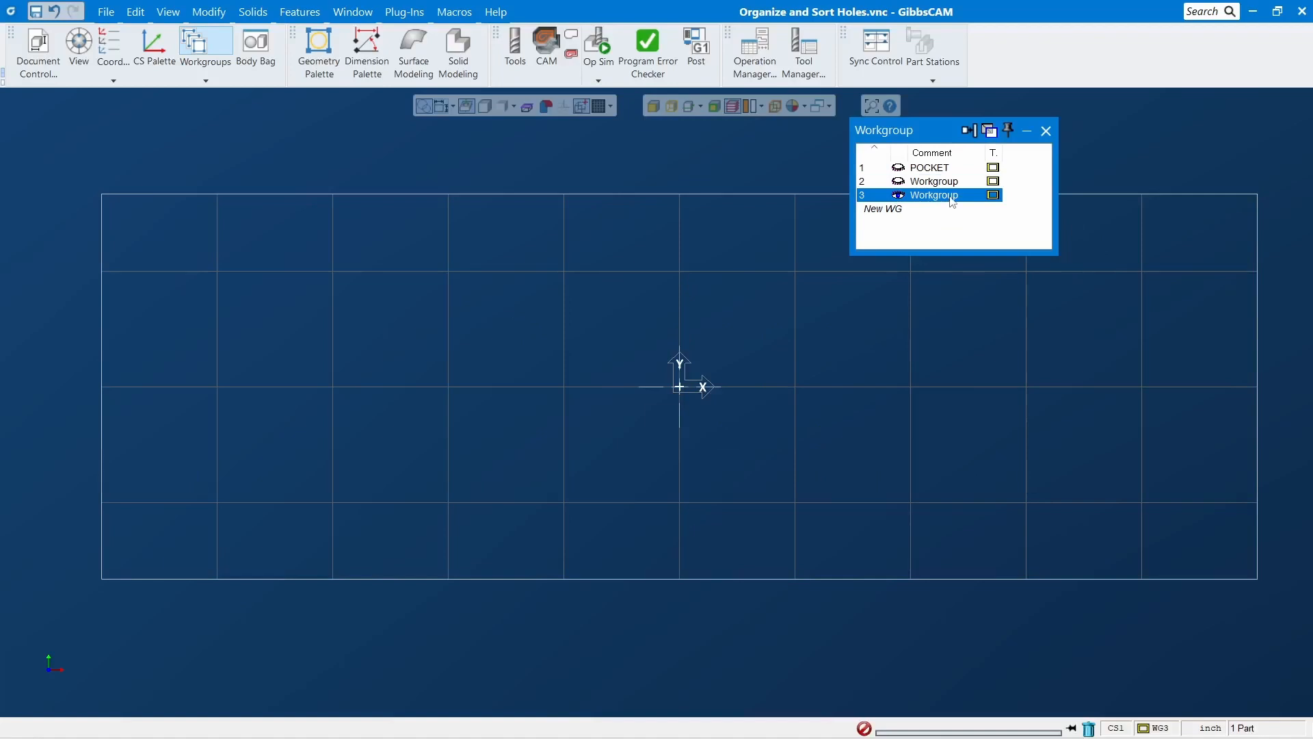
pyautogui.doubleClick(950, 196)
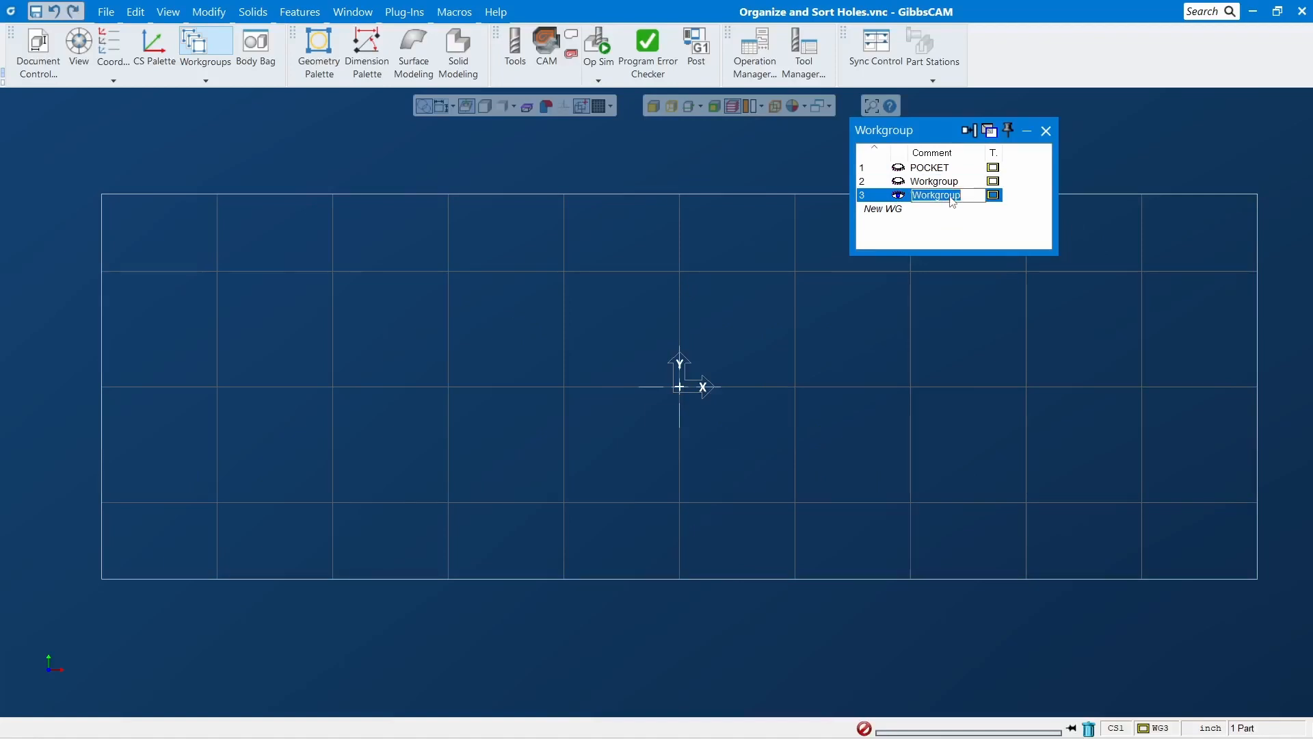
pyautogui.write('1/4-20')
pyautogui.write('P HOLES')
pyautogui.press('Return')
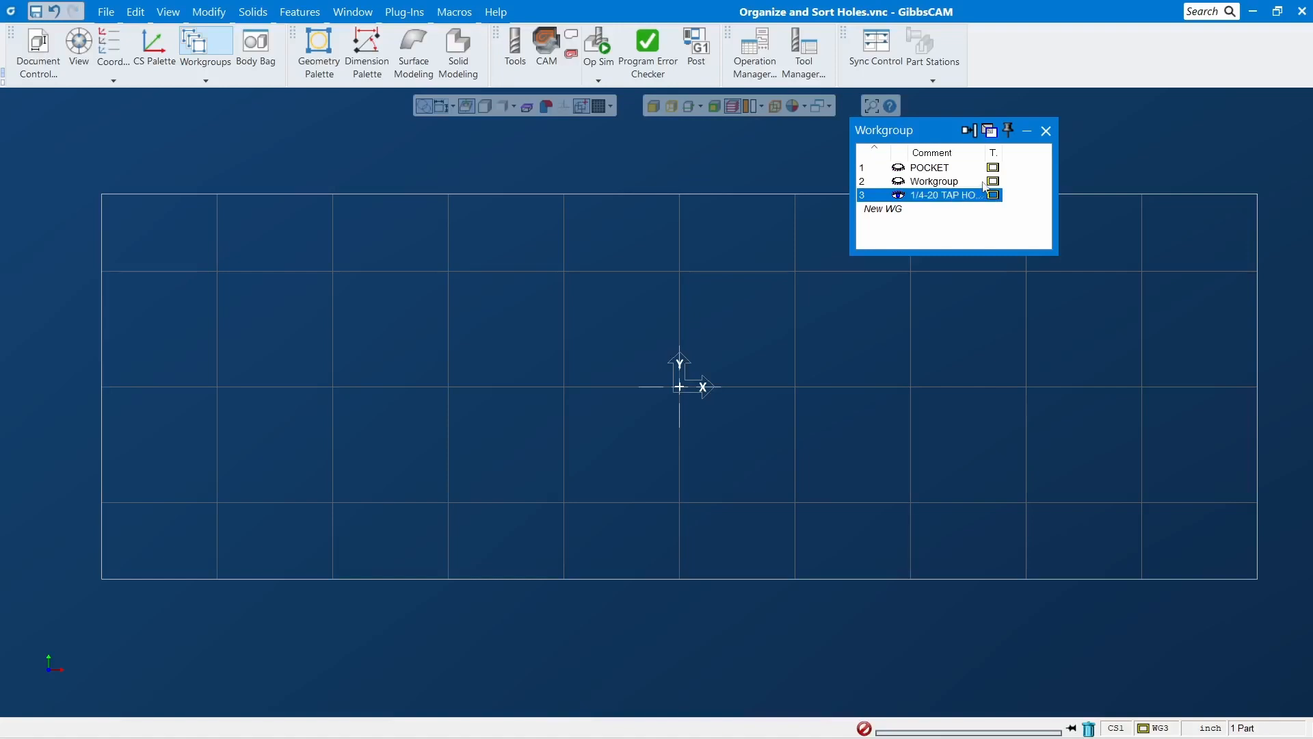
pyautogui.moveTo(984, 154)
pyautogui.mouseDown()
pyautogui.moveTo(1023, 154)
pyautogui.moveTo(1003, 154)
pyautogui.mouseUp()
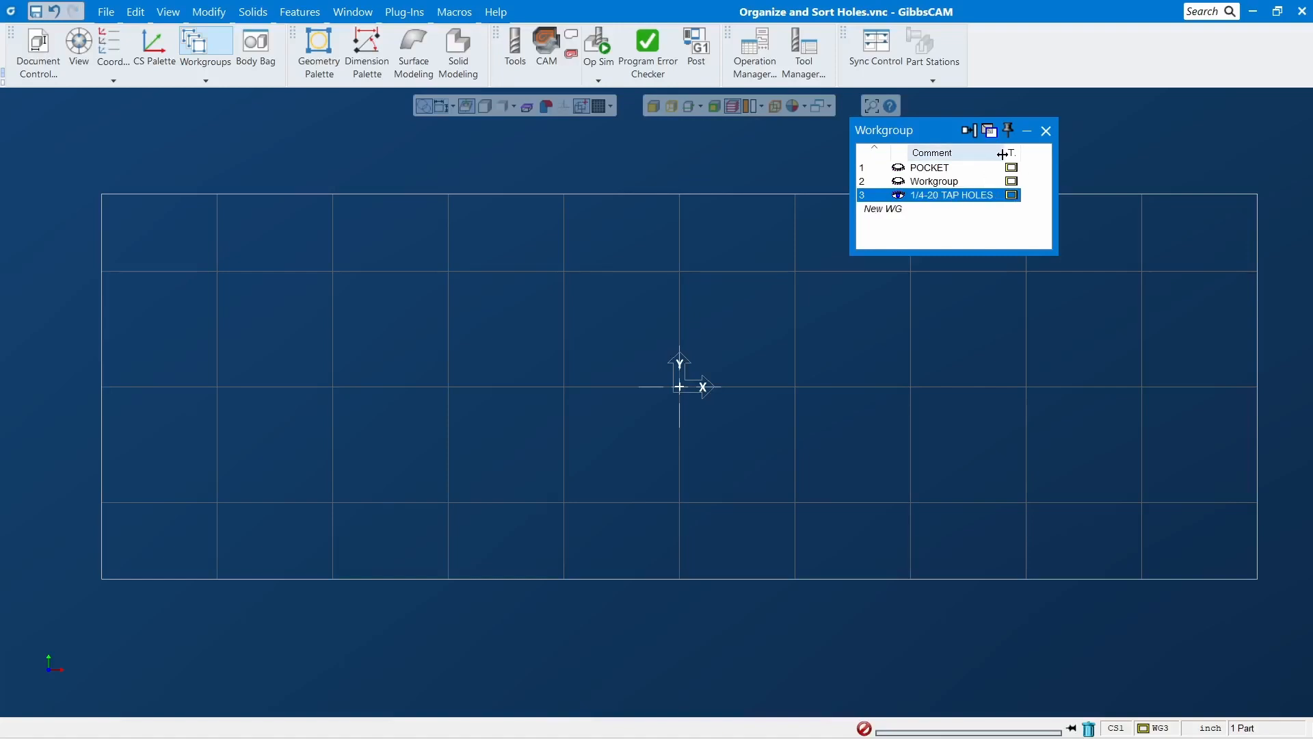
# Show workgroup 2, start selecting full circles by radius, and arrange the floating windows so no geometry is covered
pyautogui.click(948, 183)
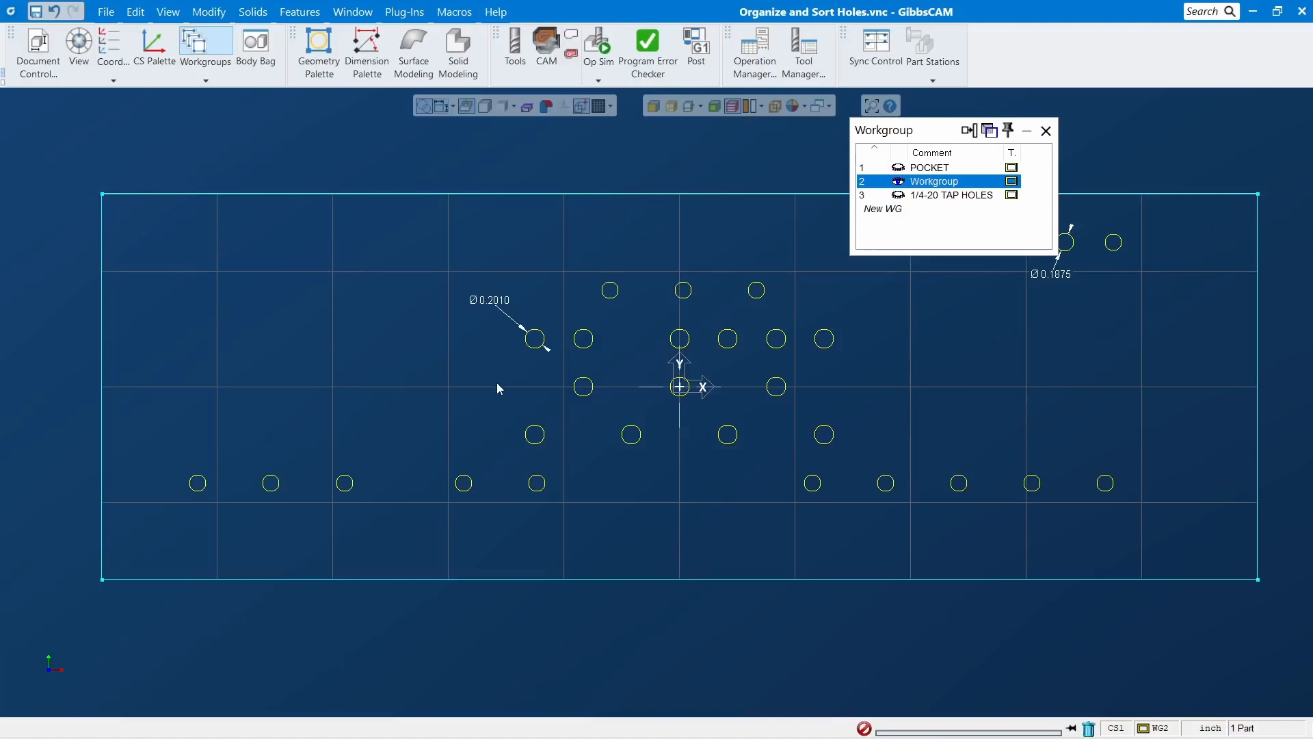
pyautogui.moveTo(948, 131); pyautogui.dragTo(264, 125)
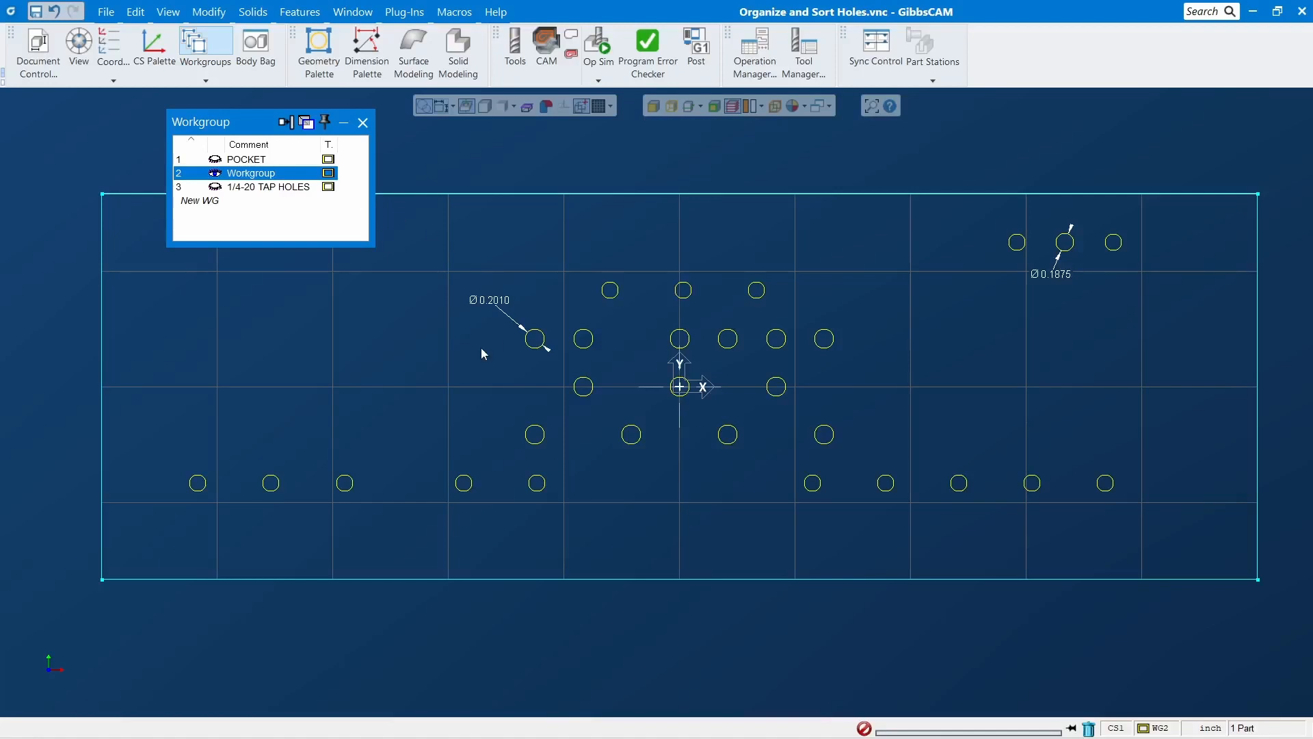
pyautogui.click(424, 295)
pyautogui.click(208, 11)
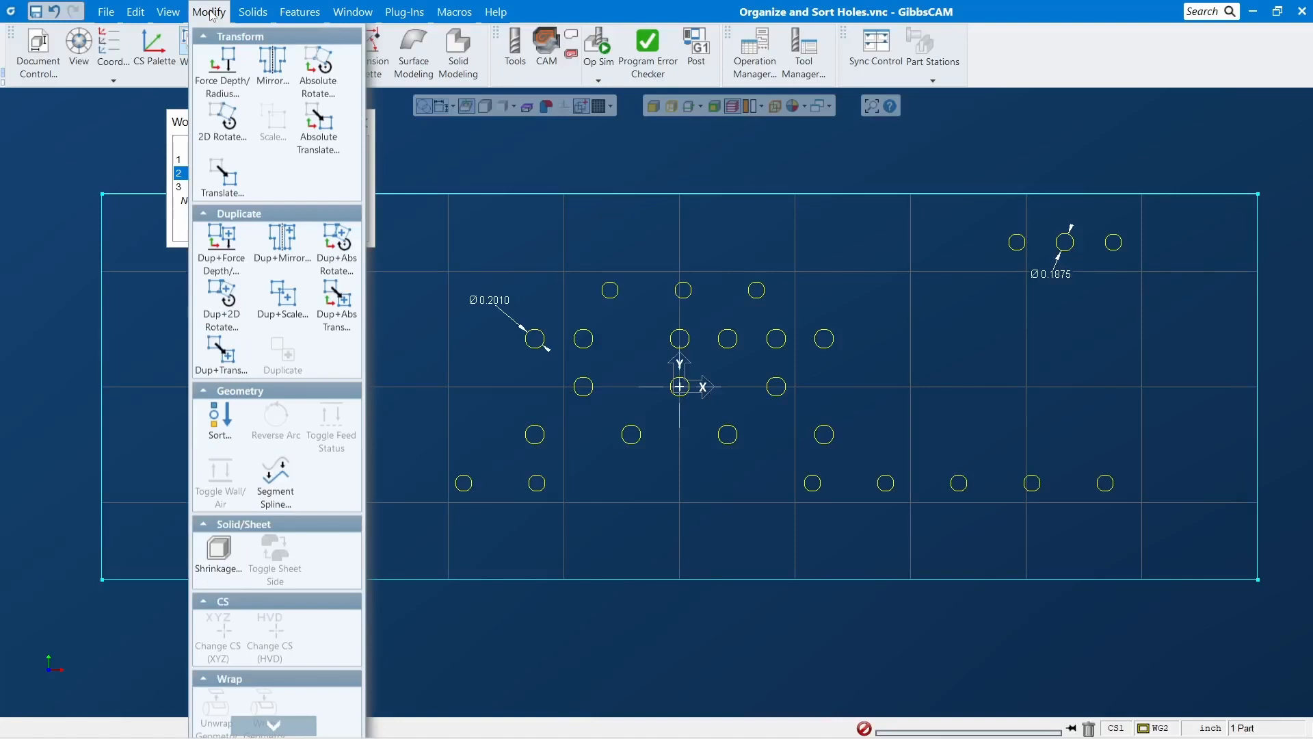
pyautogui.moveTo(264, 14)
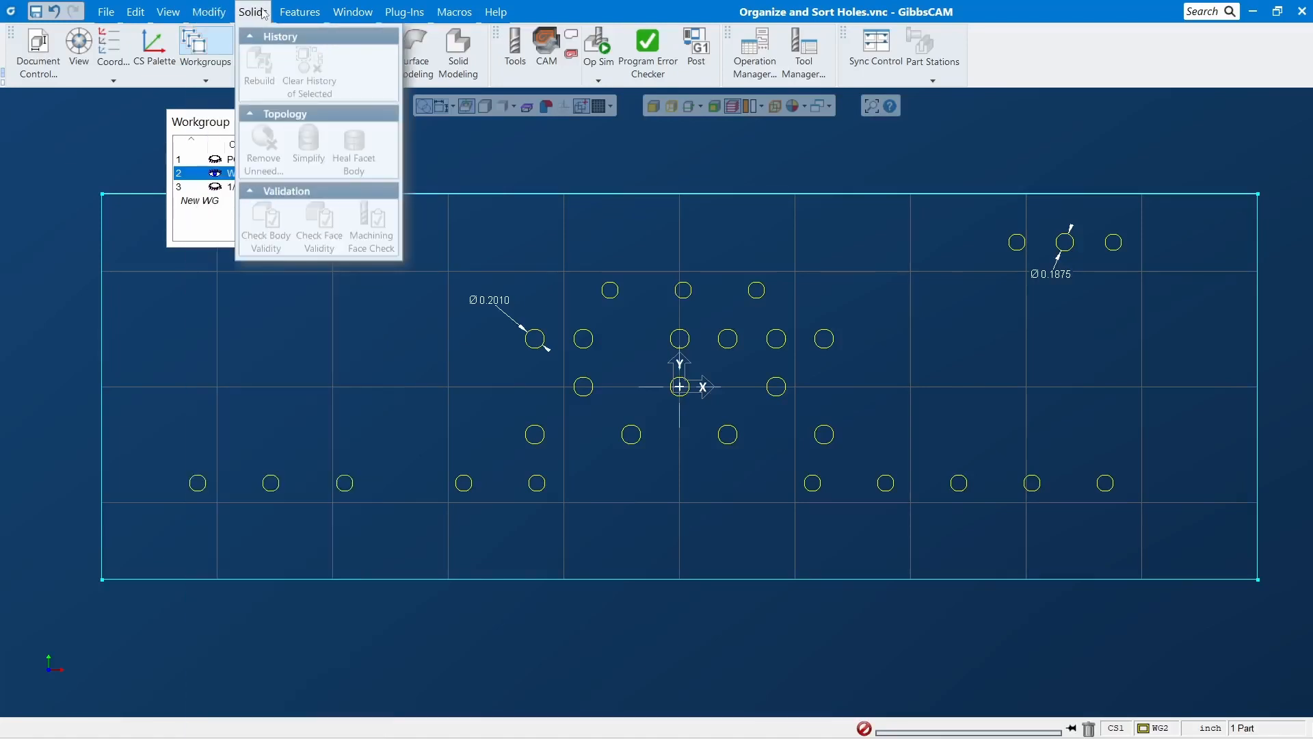
pyautogui.moveTo(161, 15)
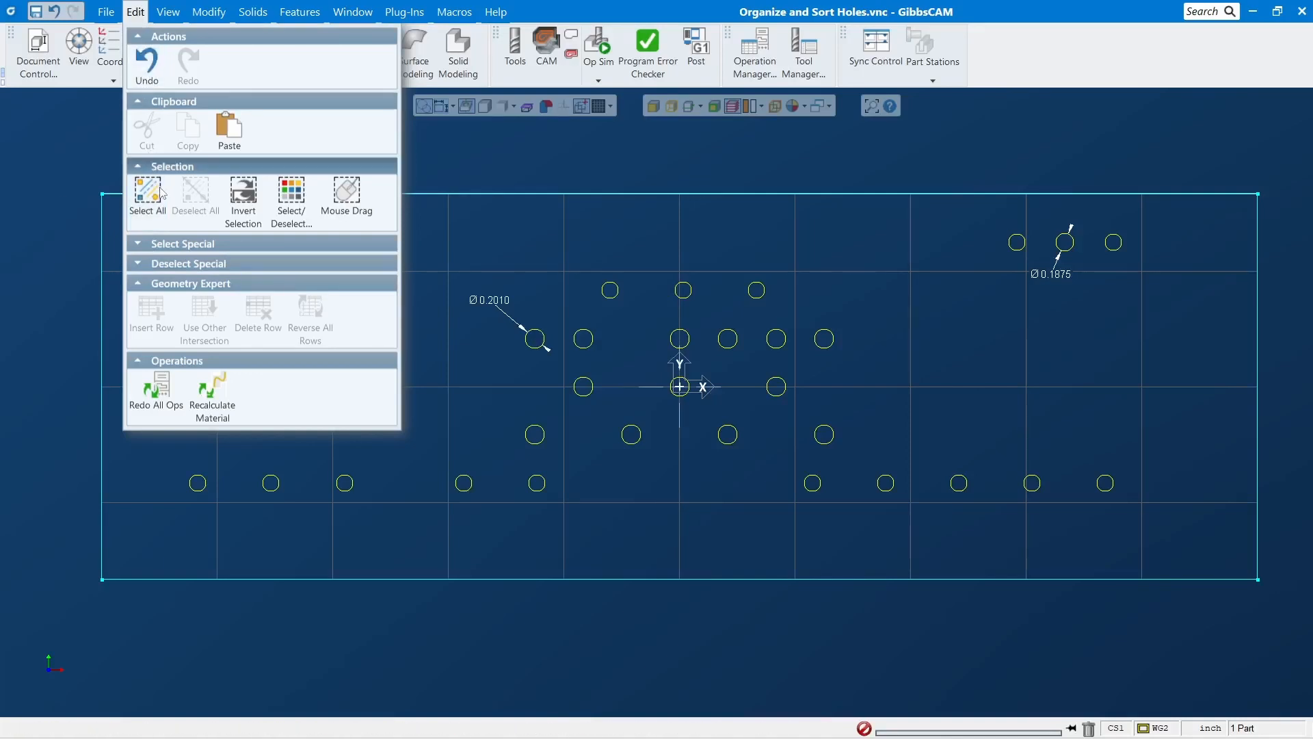
pyautogui.moveTo(169, 251)
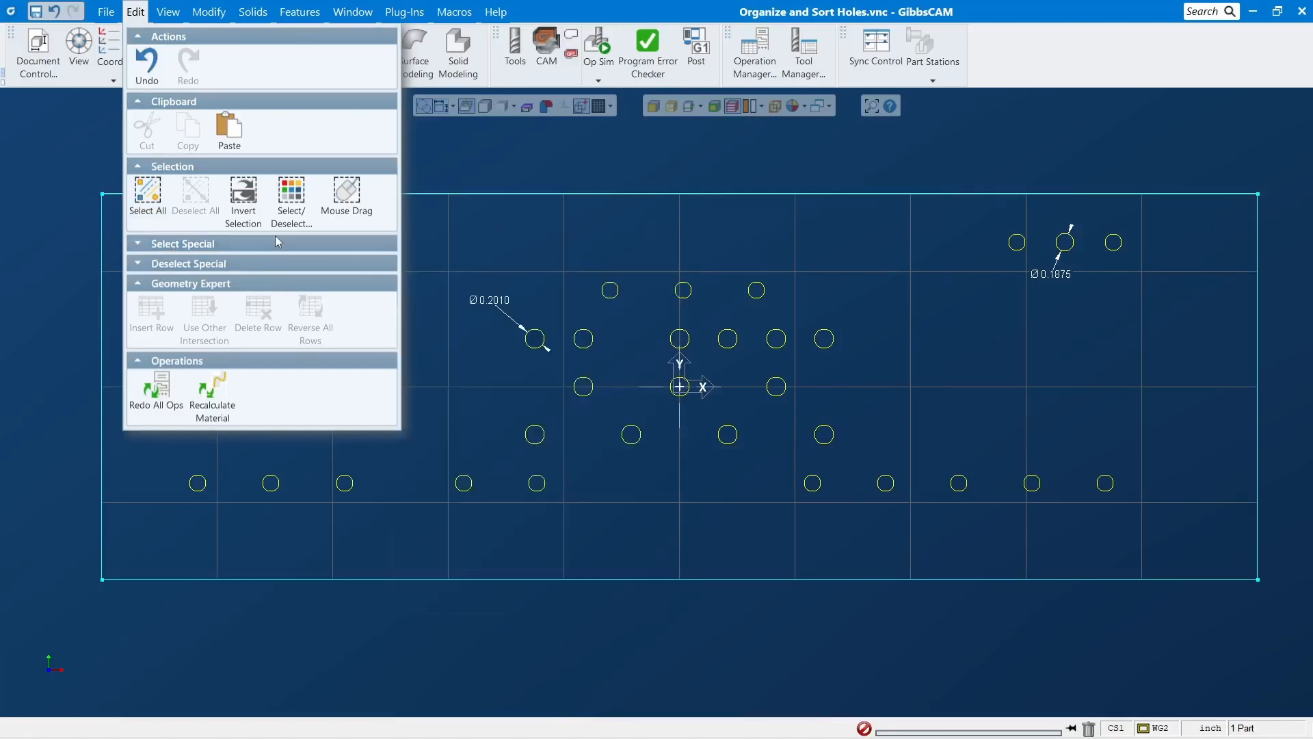
pyautogui.moveTo(278, 241)
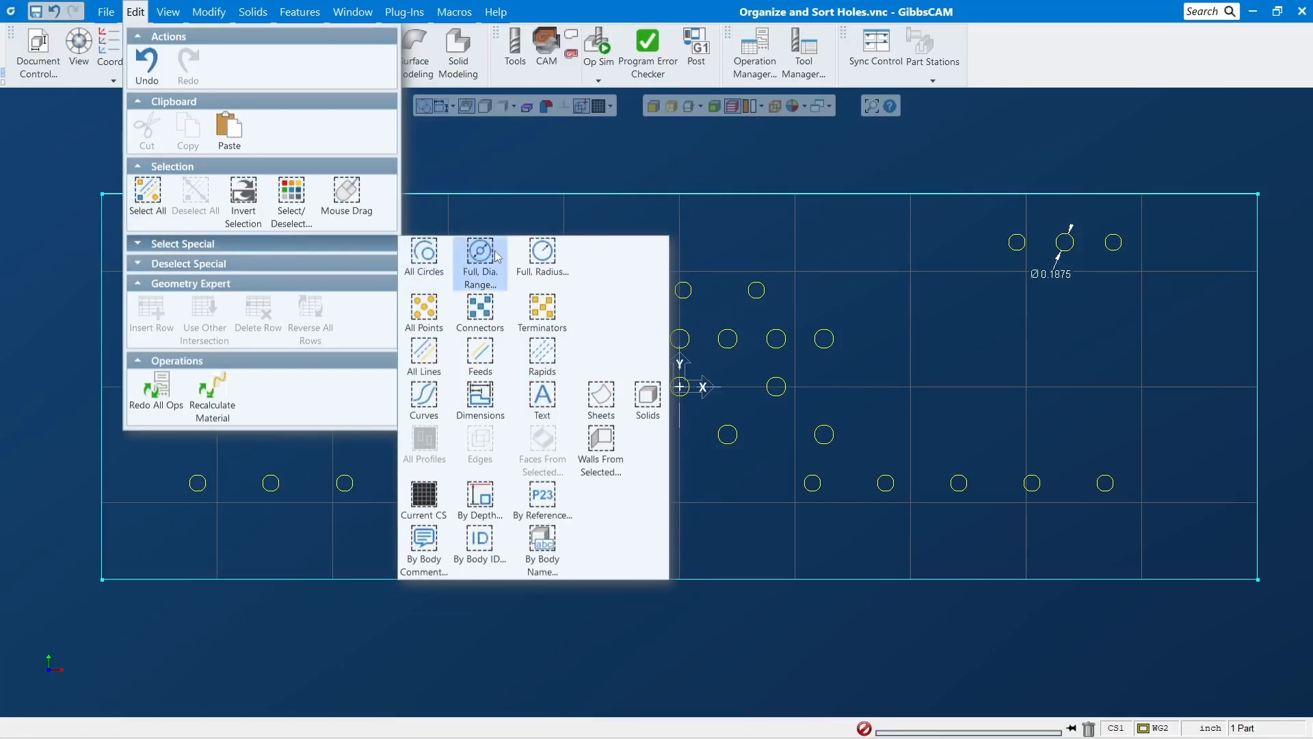
pyautogui.click(565, 261)
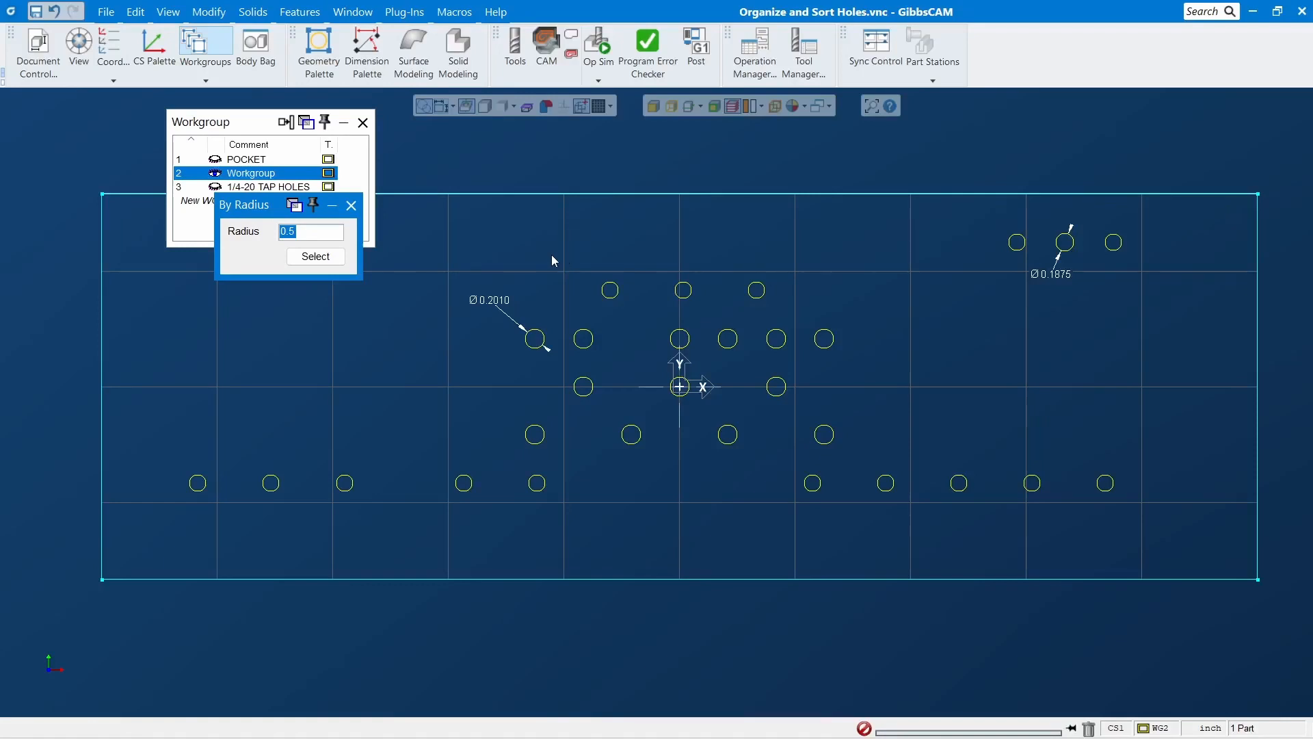
pyautogui.moveTo(284, 214); pyautogui.dragTo(273, 313)
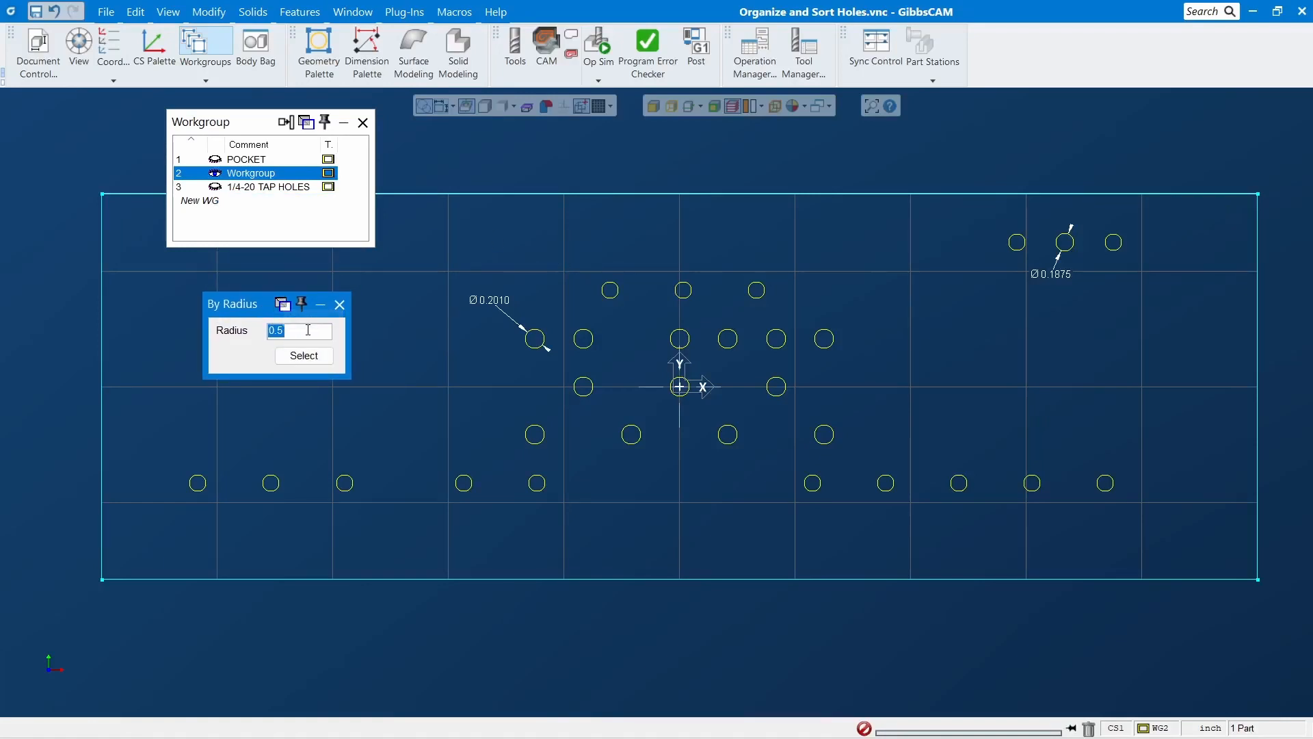
# Select all circles of radius 0.1005 in workgroup 2, matching the 0.2010 diameter hole, and copy them into the 1/4-20 TAP HOLES workgroup
pyautogui.click(531, 345)
pyautogui.click(343, 493)
pyautogui.click(531, 342)
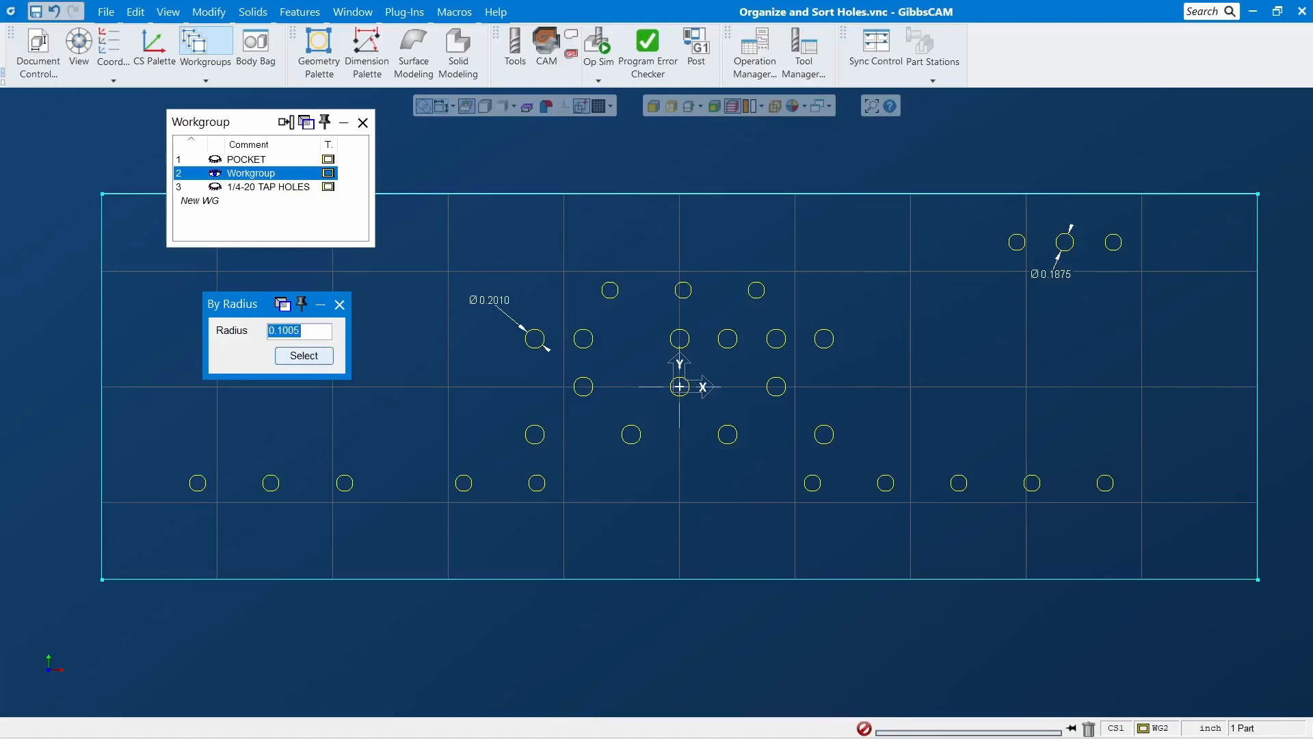
pyautogui.click(313, 358)
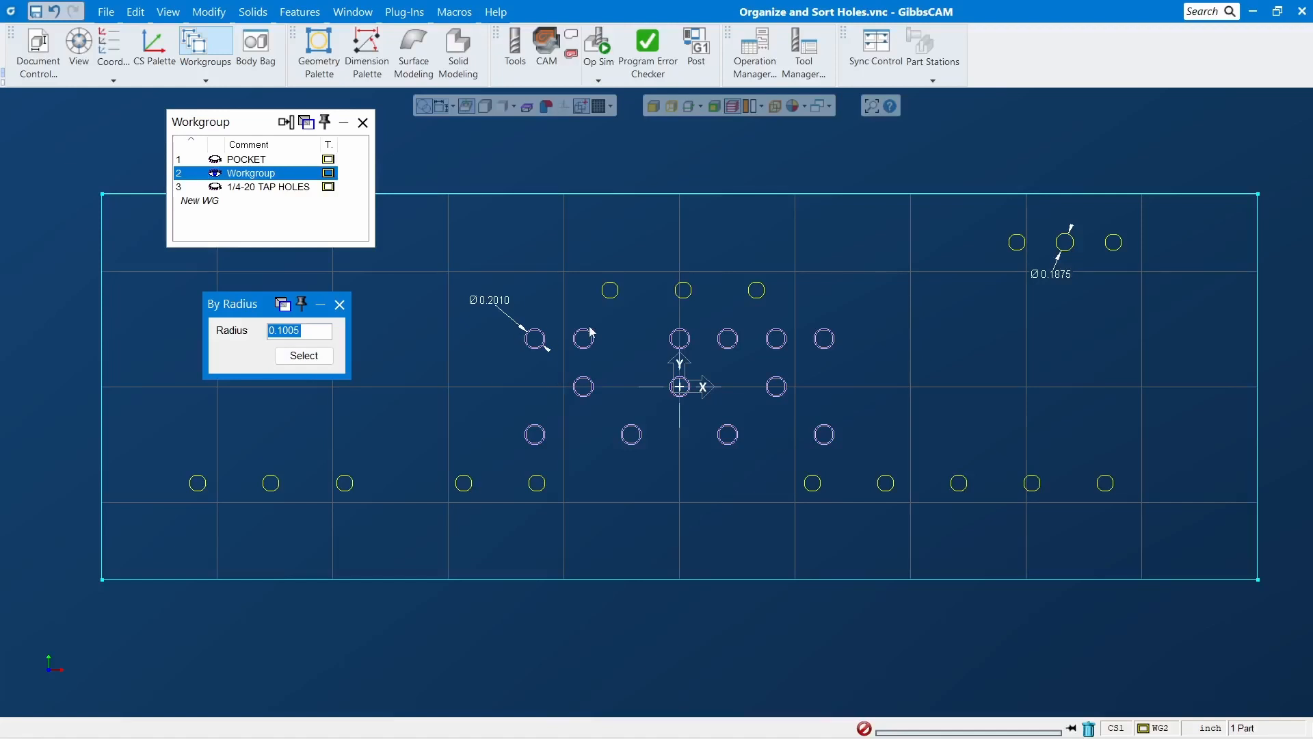
pyautogui.click(339, 304)
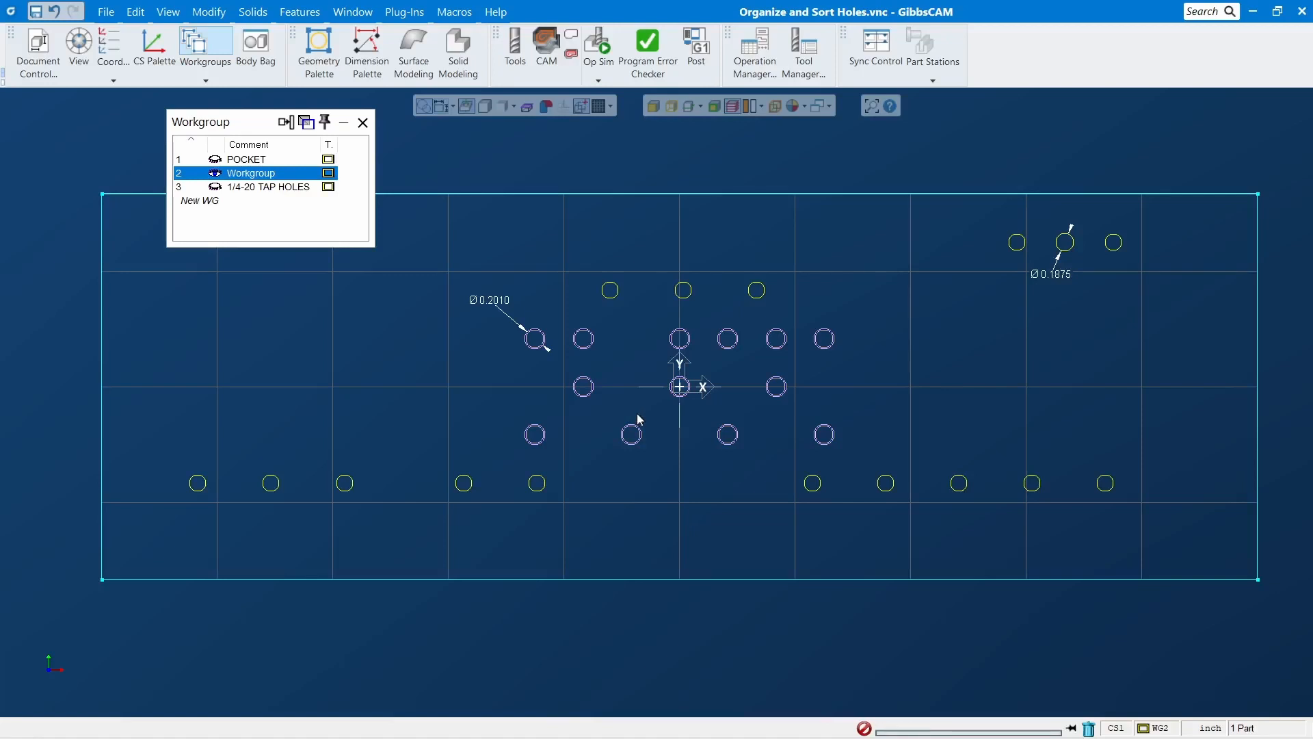
pyautogui.click(273, 187)
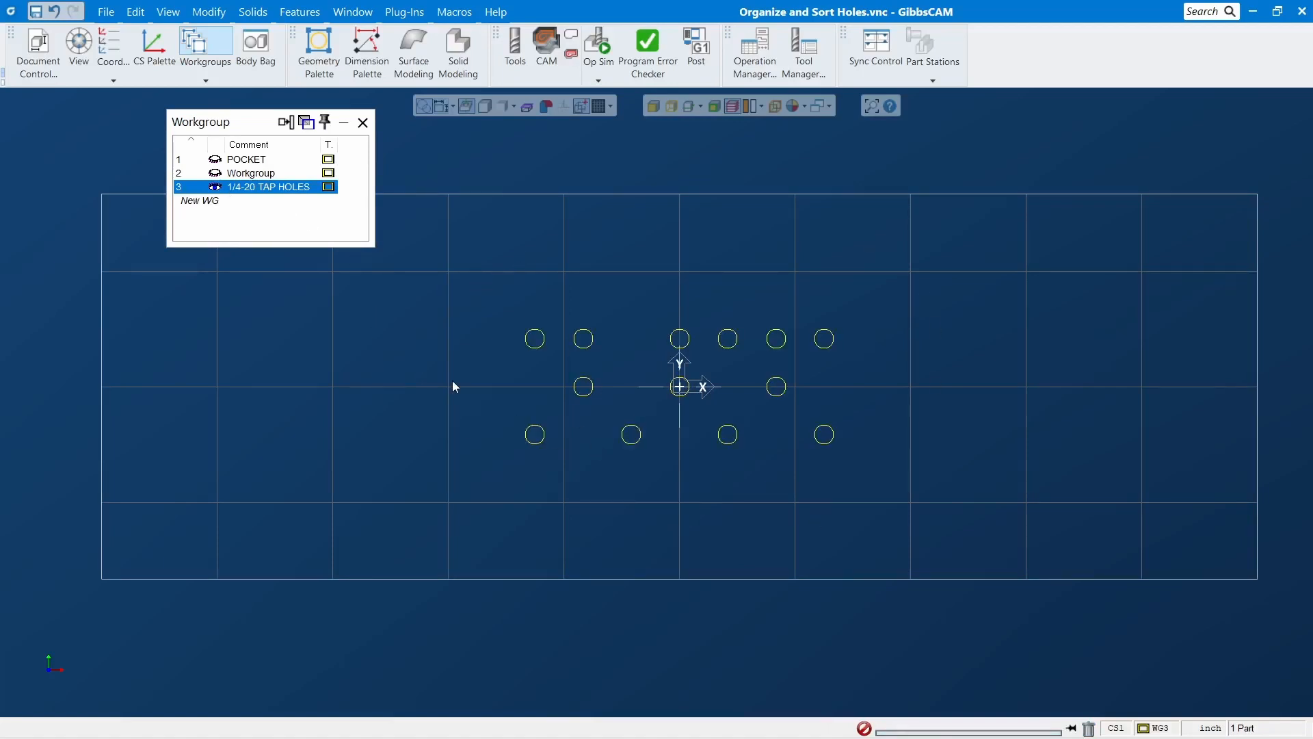
# Create a new workgroup named M5 TAP HOLES
pyautogui.click(203, 202)
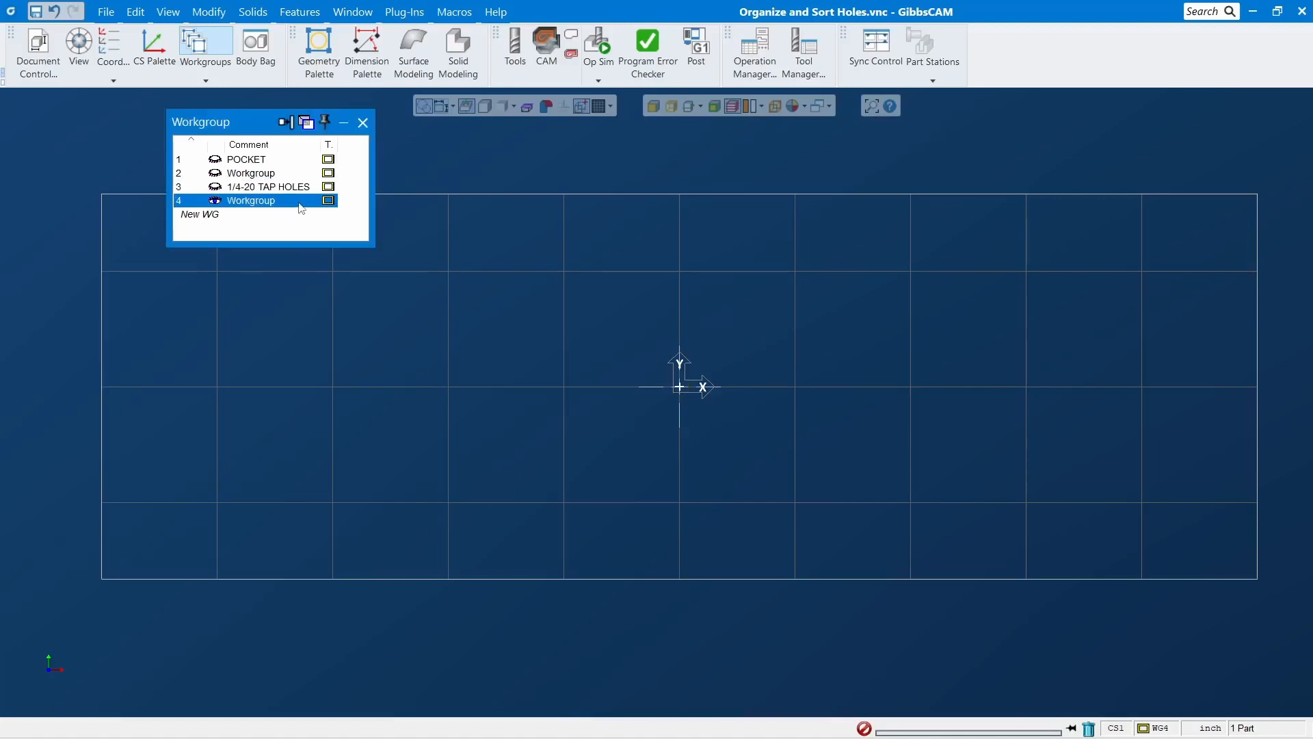
pyautogui.click(299, 203)
pyautogui.write('M5 ')
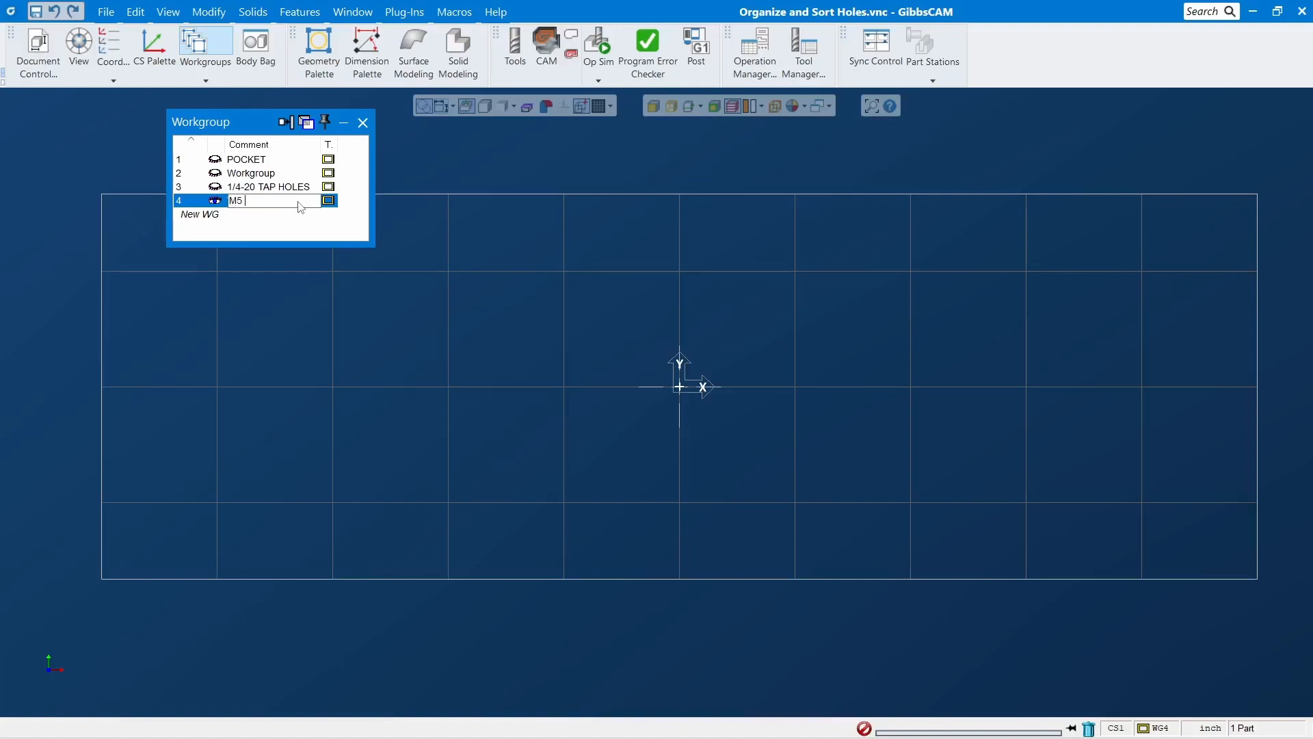
pyautogui.write('TAP HOLES')
pyautogui.press('Return')
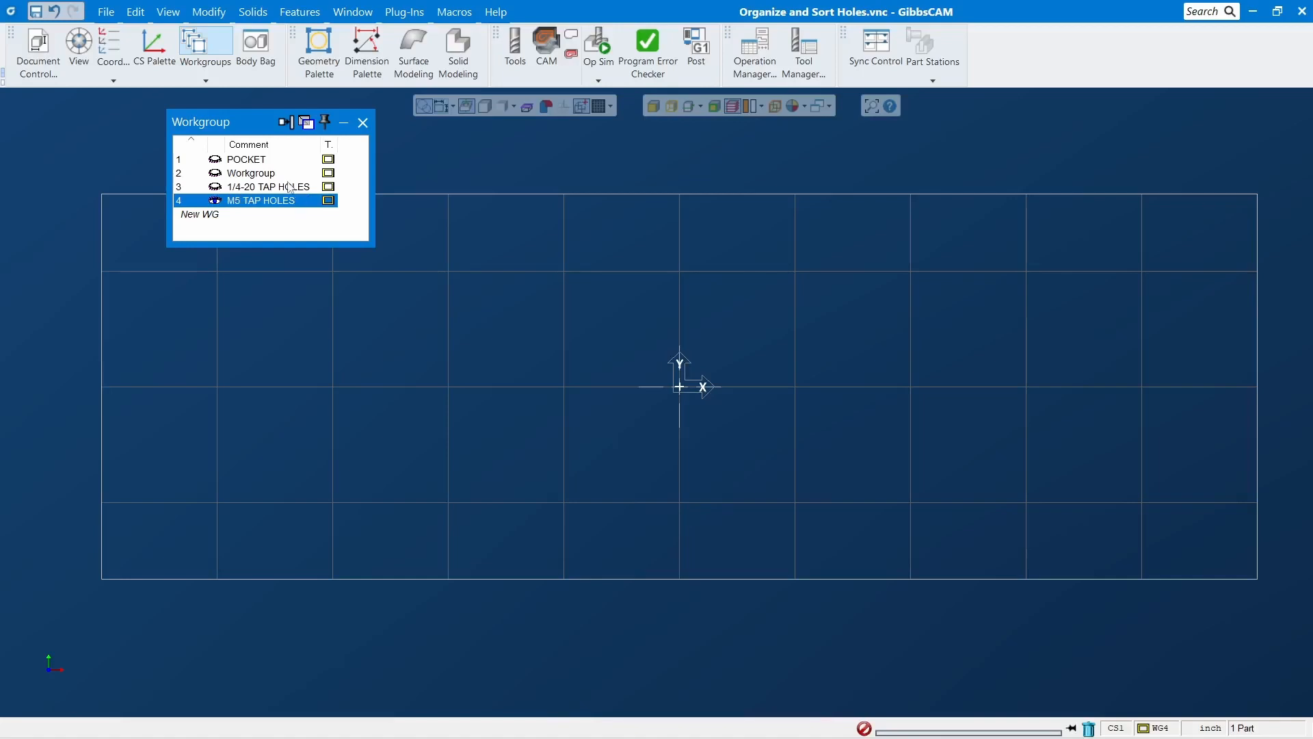
# Select all circles in workgroup 2 with the same radius as the lower-row holes and copy them into the M5 TAP HOLES workgroup
pyautogui.click(288, 175)
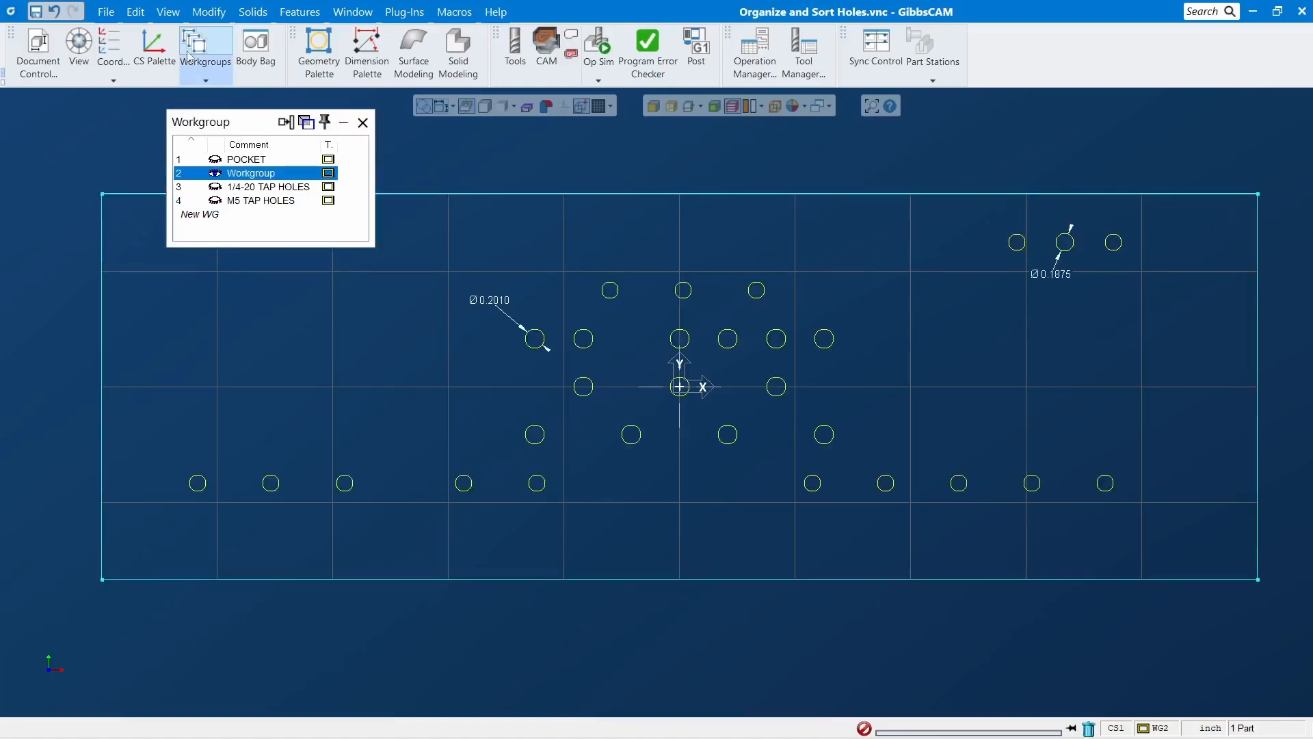
pyautogui.click(208, 12)
pyautogui.moveTo(164, 12)
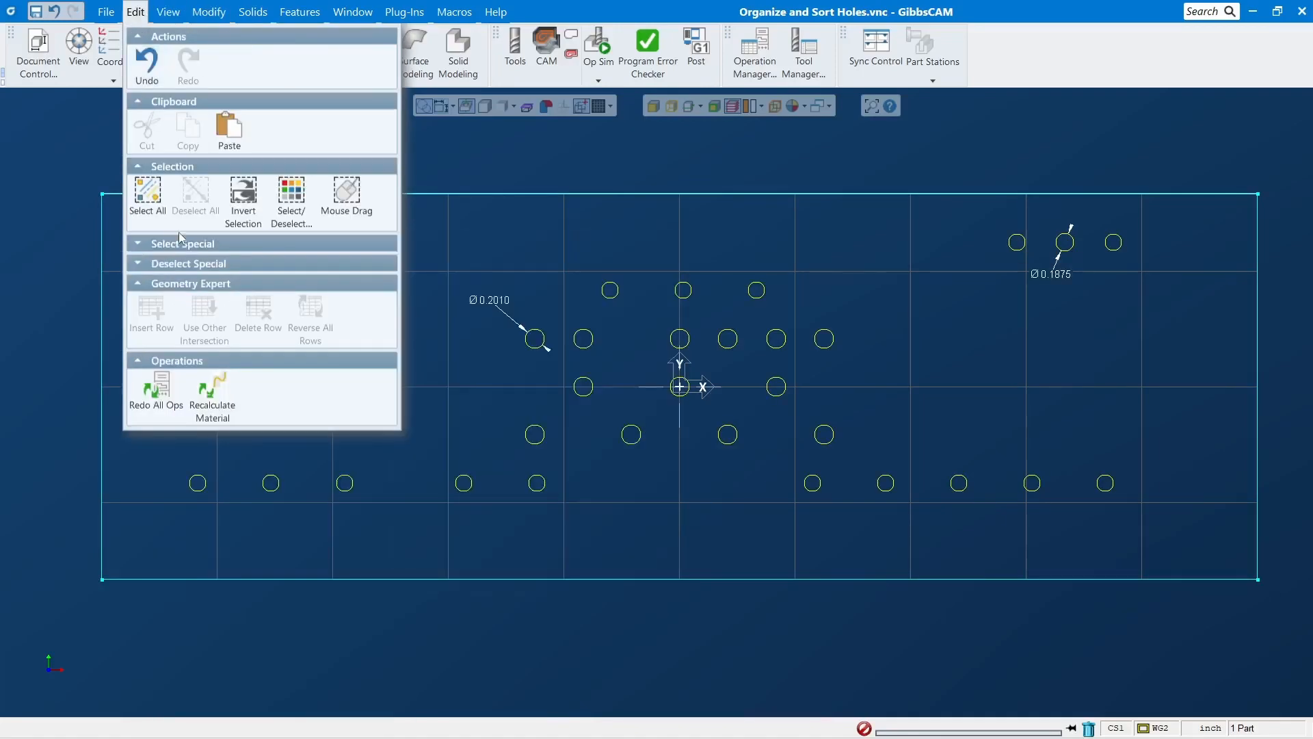
pyautogui.moveTo(176, 245)
pyautogui.click(556, 272)
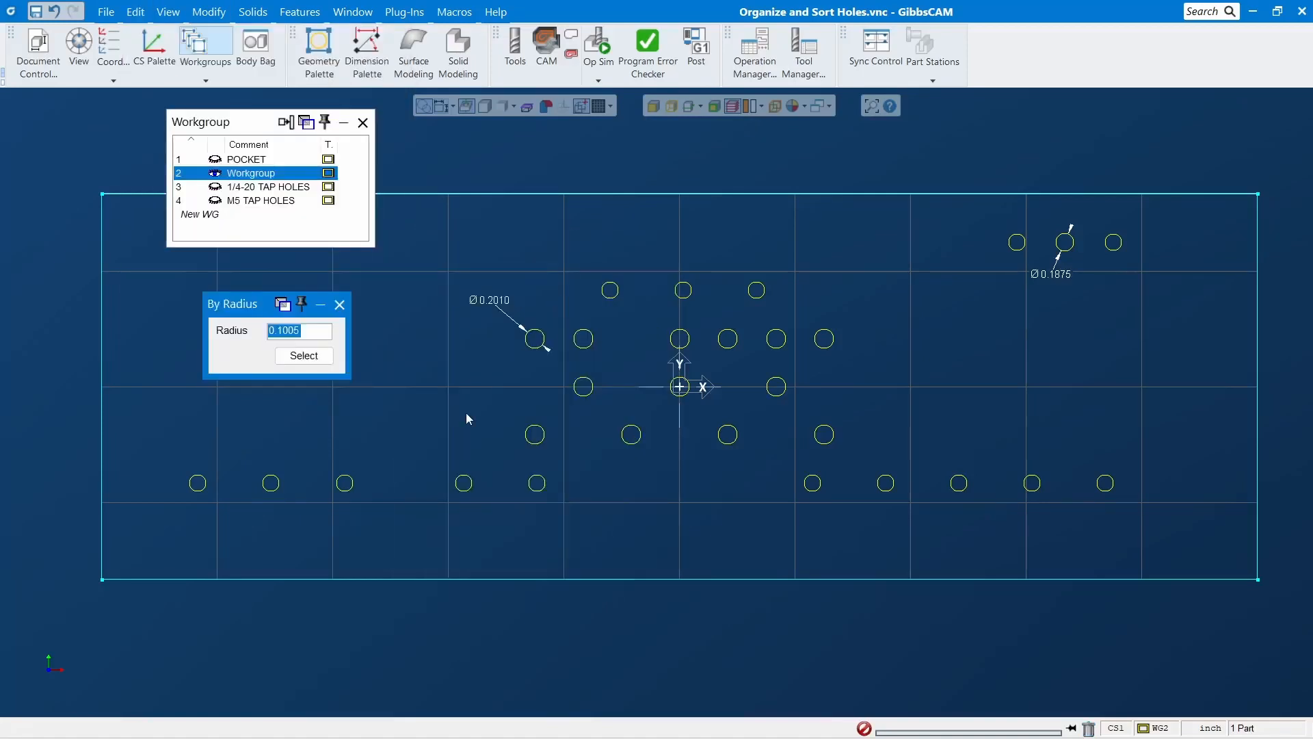
pyautogui.click(274, 487)
pyautogui.click(308, 356)
pyautogui.click(340, 305)
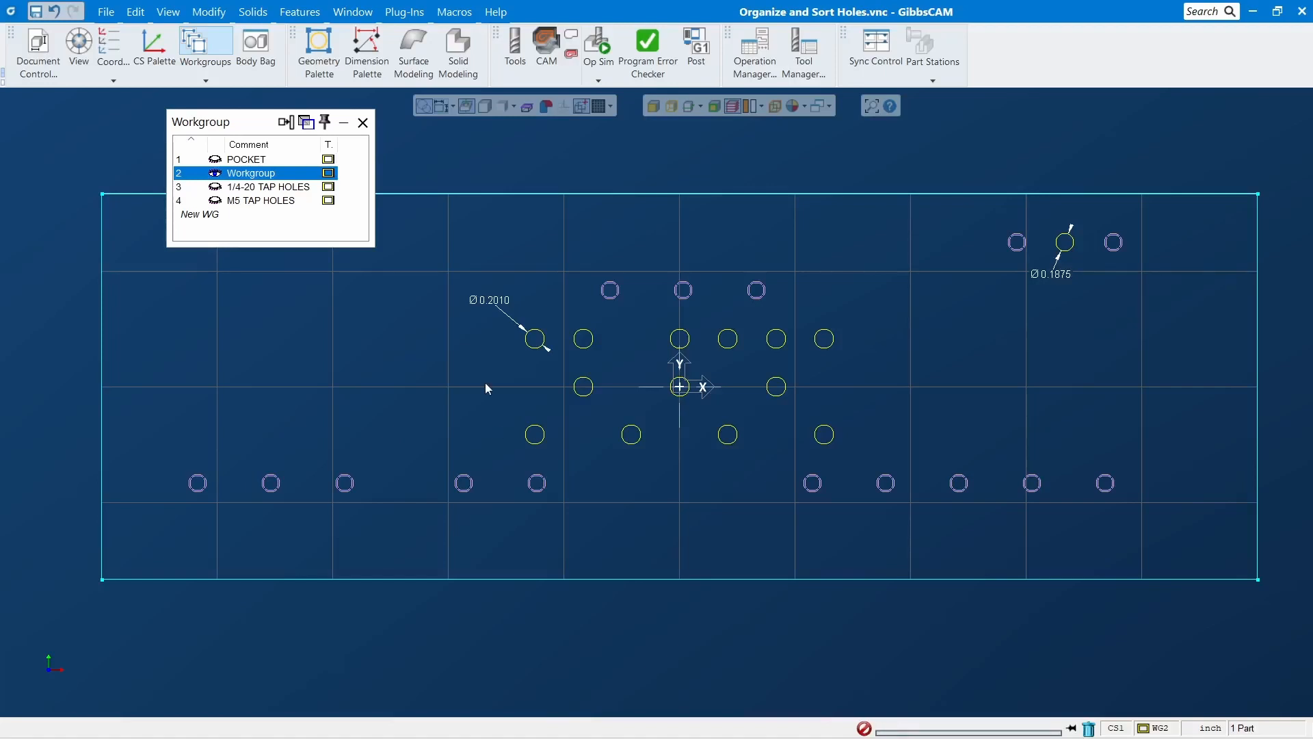
pyautogui.click(274, 201)
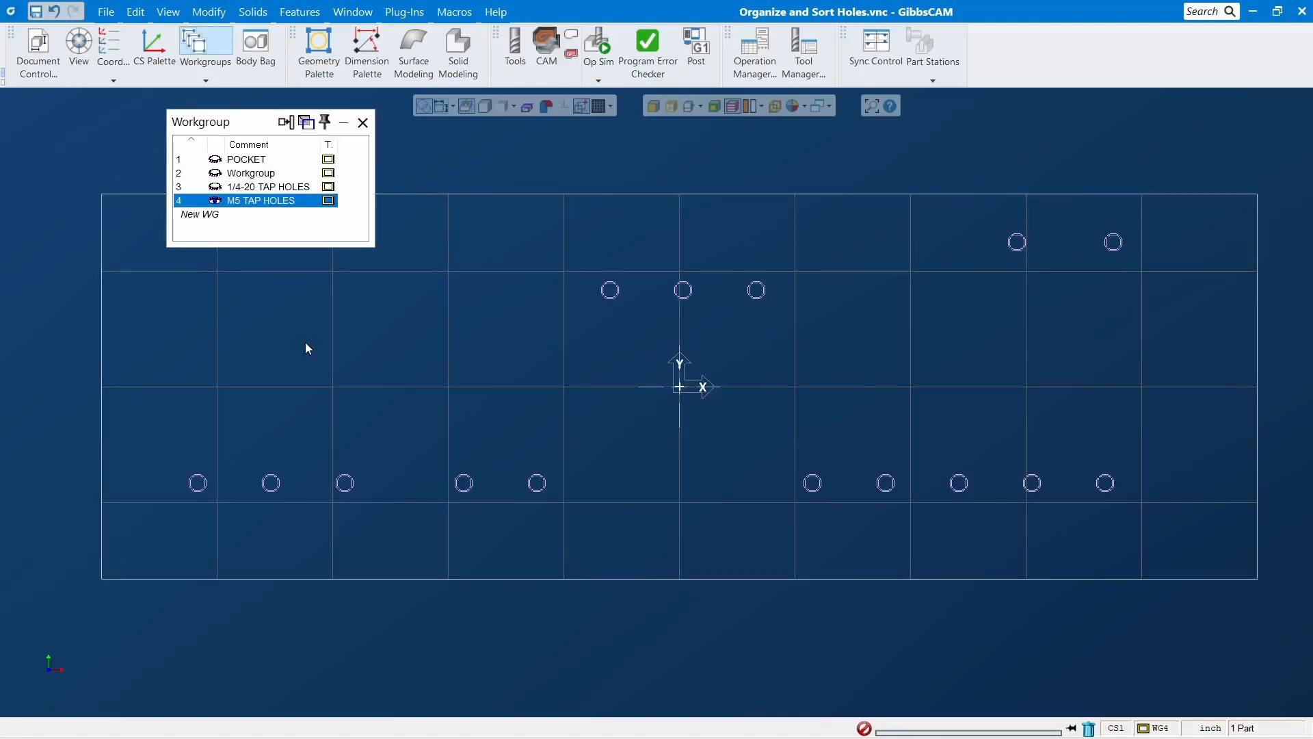
# Compare the holes in workgroup 2 with those in the M5 TAP HOLES and 1/4-20 TAP HOLES workgroups
pyautogui.click(282, 174)
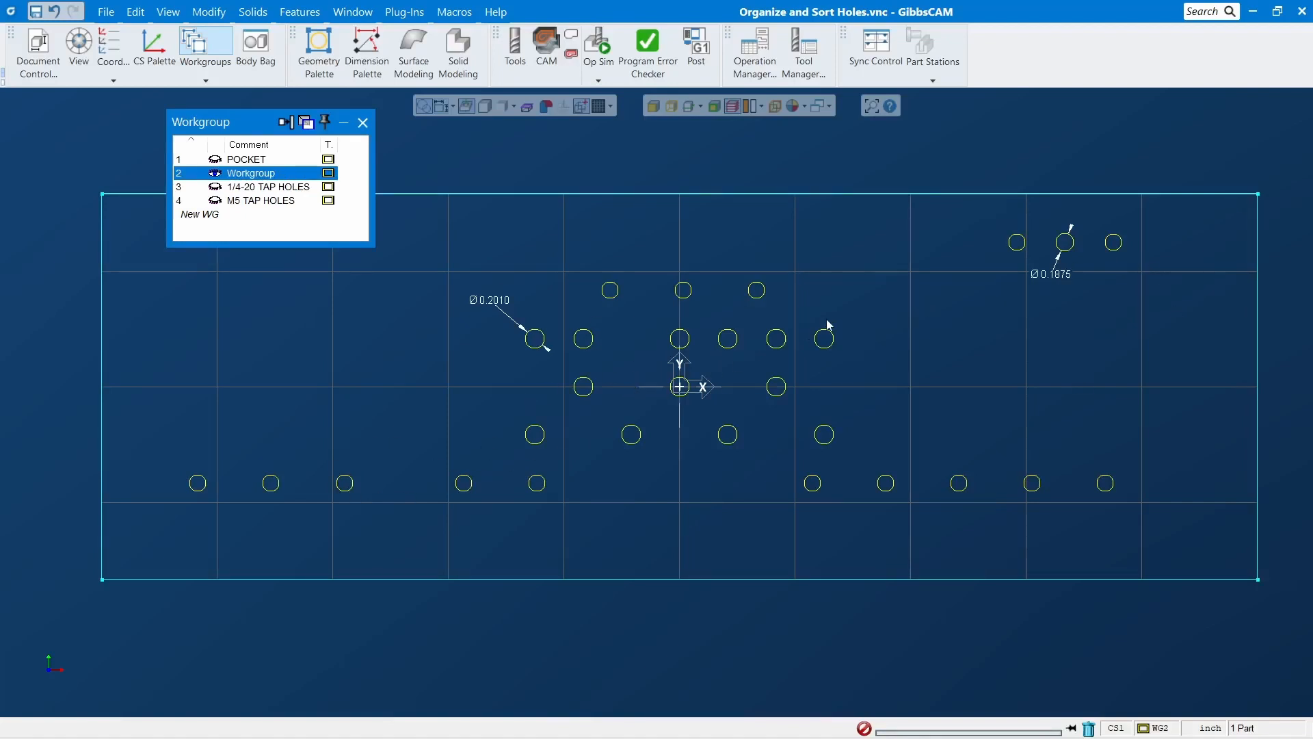
pyautogui.click(282, 200)
pyautogui.click(279, 188)
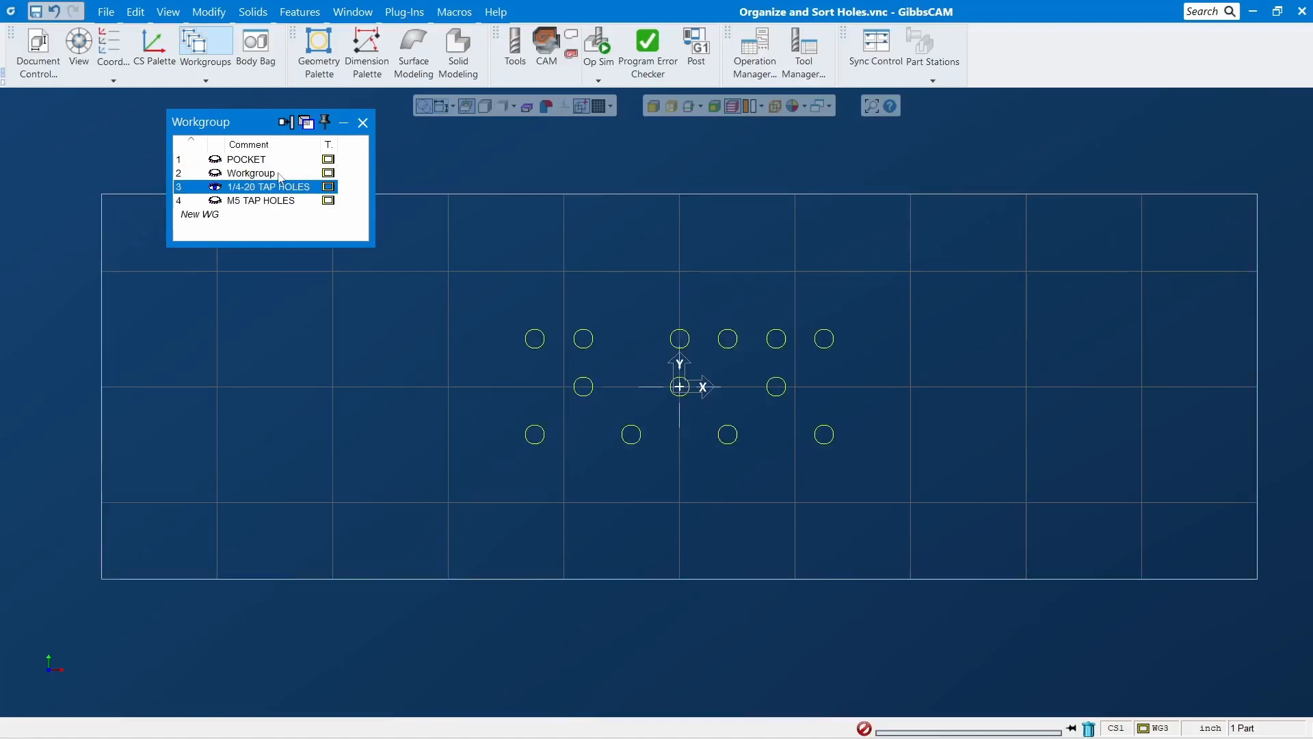
pyautogui.click(279, 174)
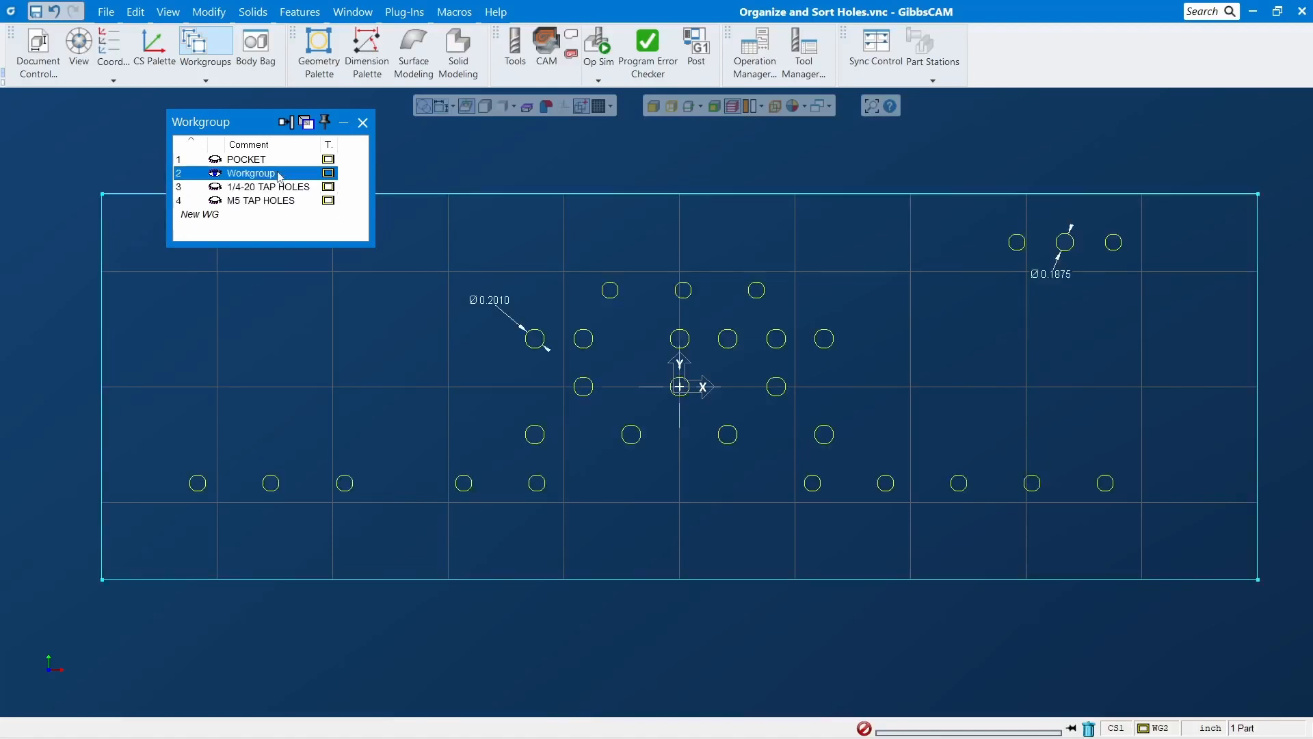
# Create a new workgroup named M5 DOWEL HOLE for the 0.1875 diameter hole
pyautogui.click(1069, 247)
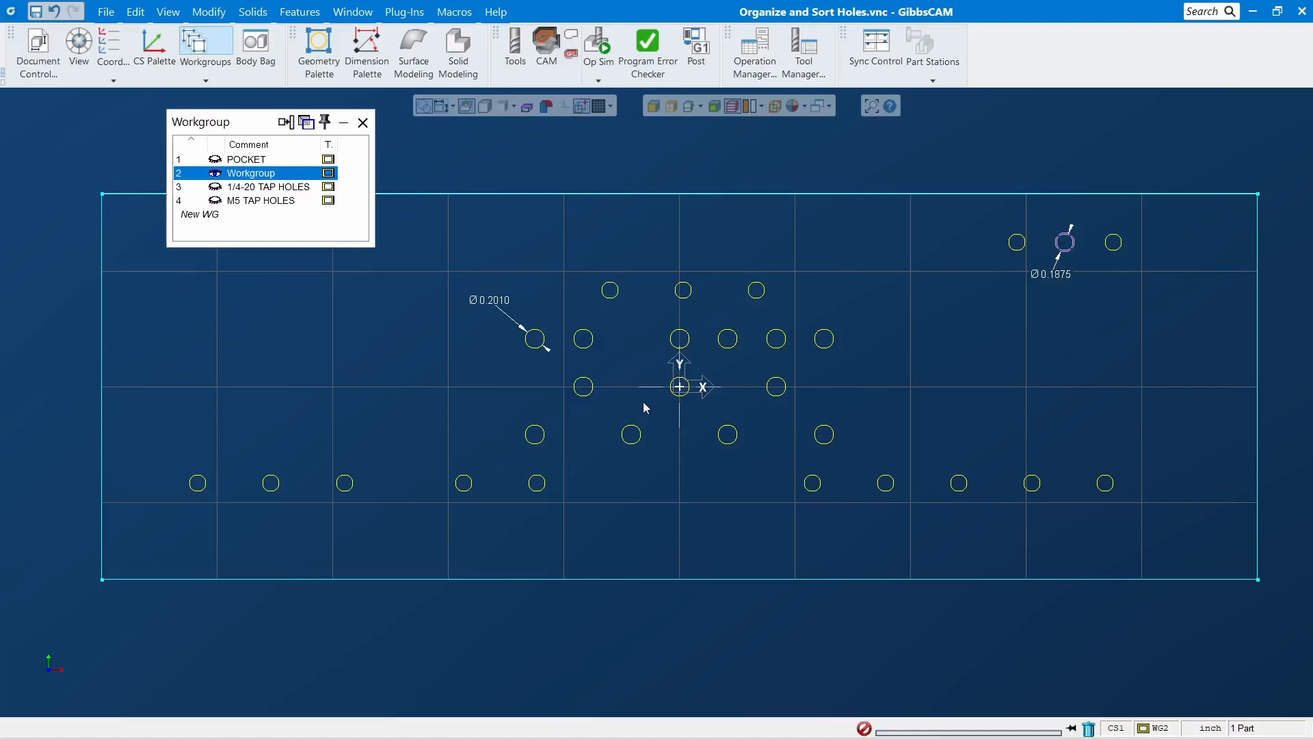
pyautogui.click(202, 216)
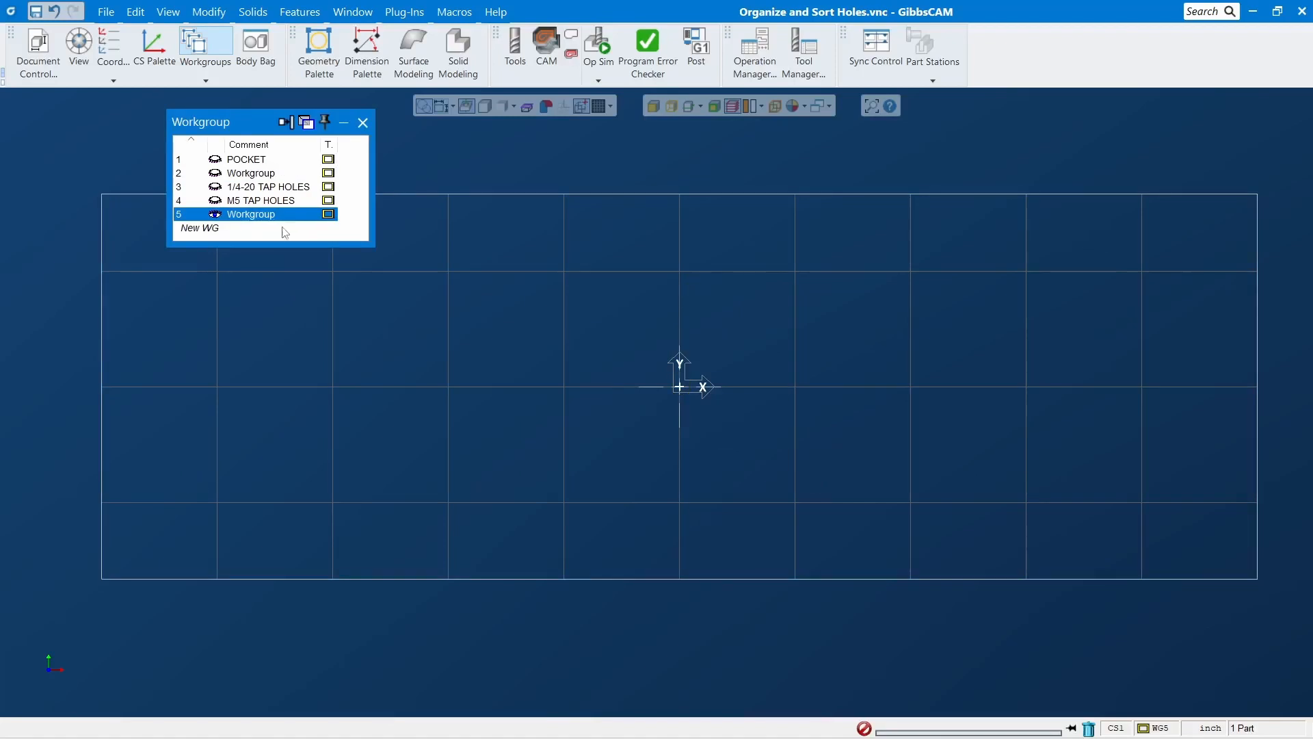
pyautogui.click(291, 215)
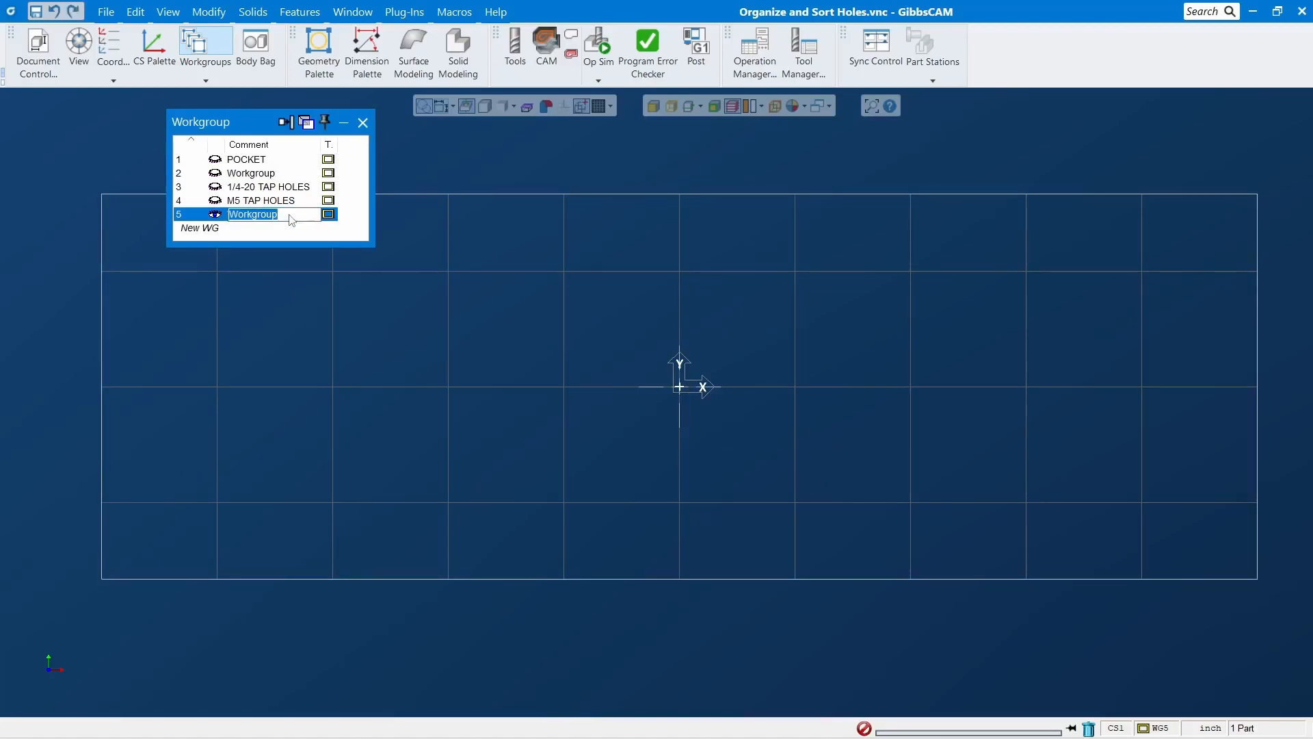
pyautogui.write('M5 DOWEL HOLE')
pyautogui.press('Return')
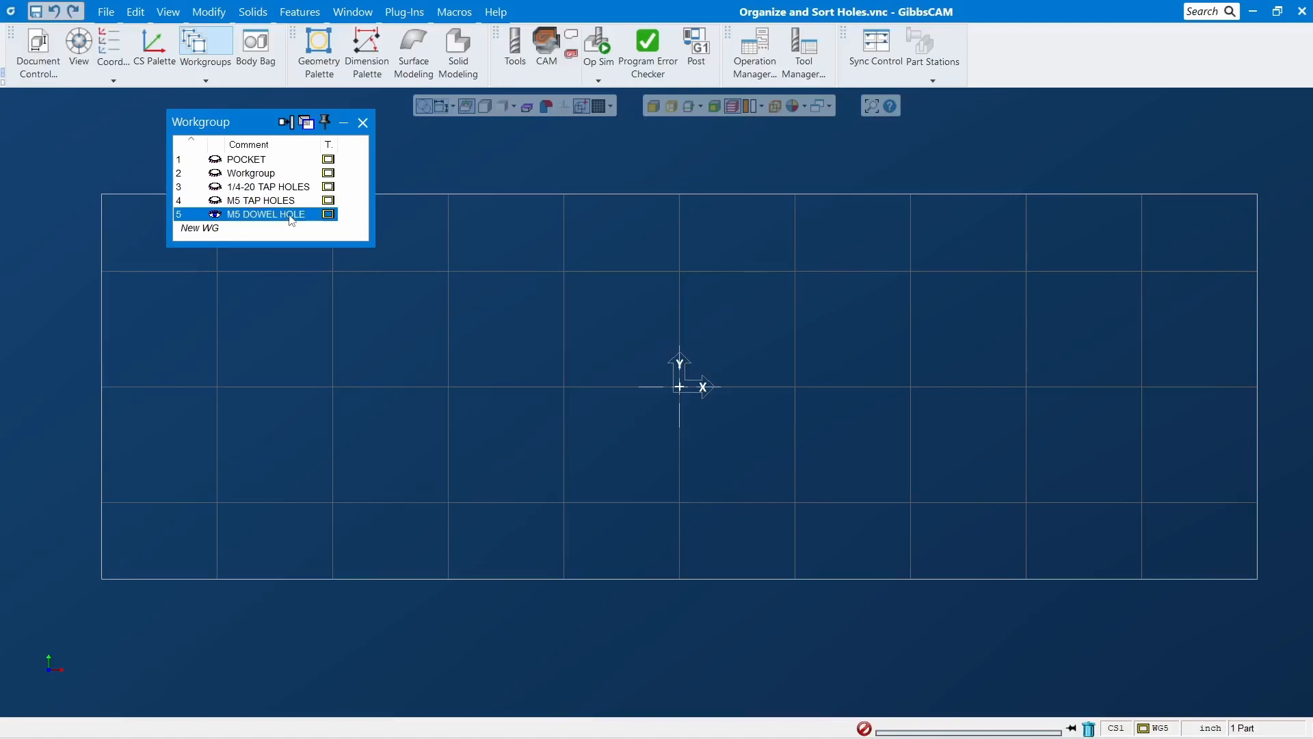
# Copy the 0.1875 diameter hole from workgroup 2 into the M5 DOWEL HOLE workgroup
pyautogui.click(287, 180)
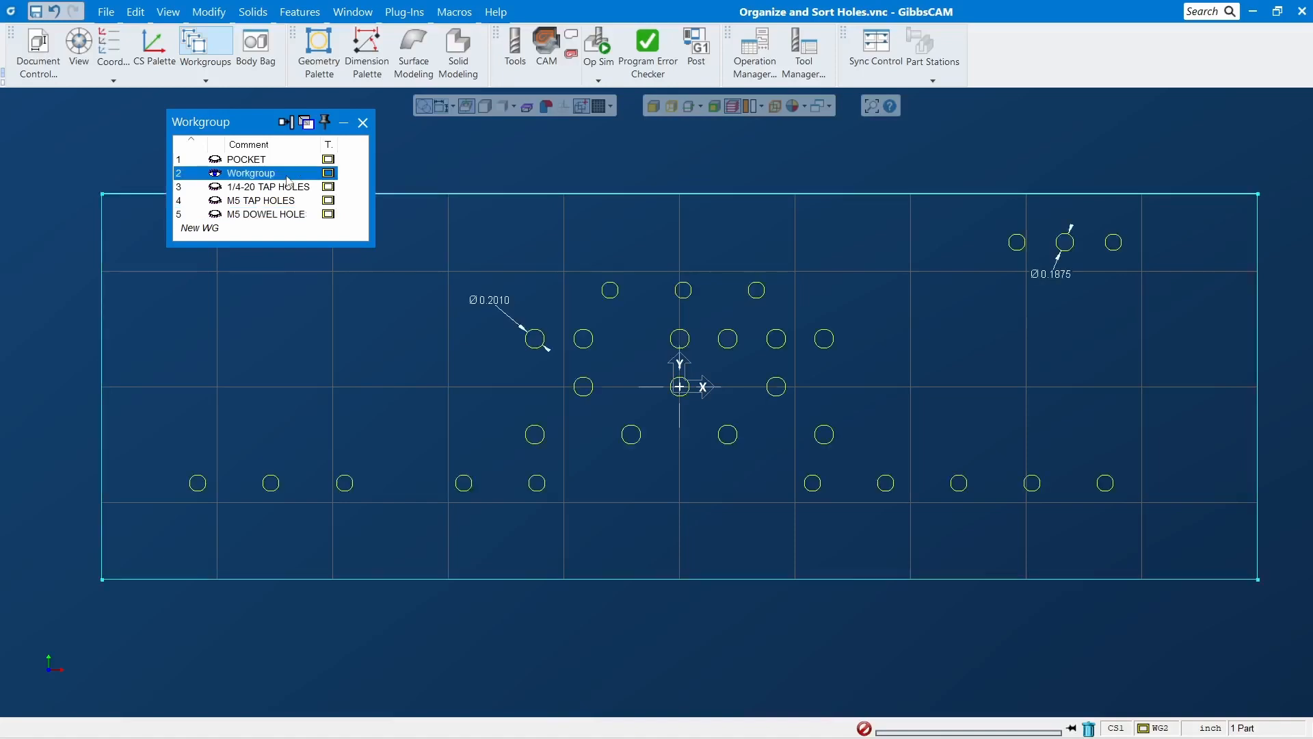
pyautogui.click(1072, 257)
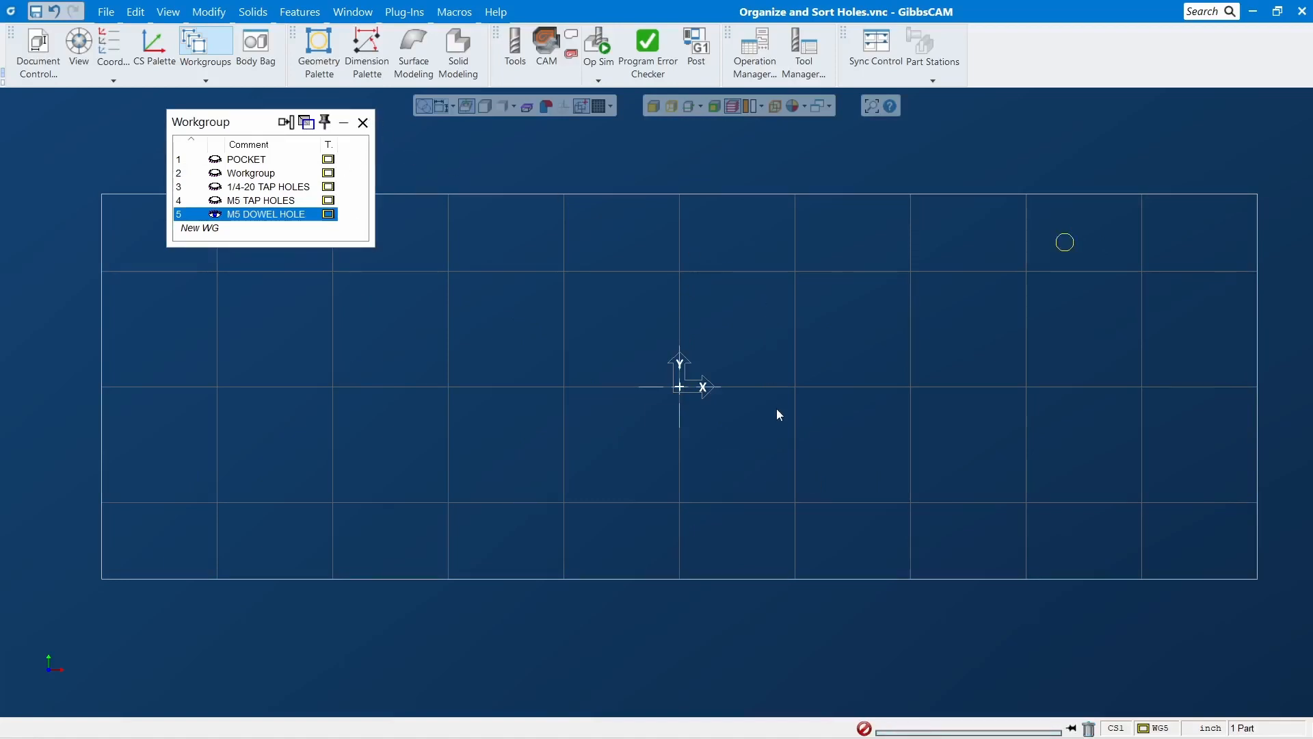
pyautogui.scroll(-2, 778, 411)
pyautogui.scroll(1, 778, 412)
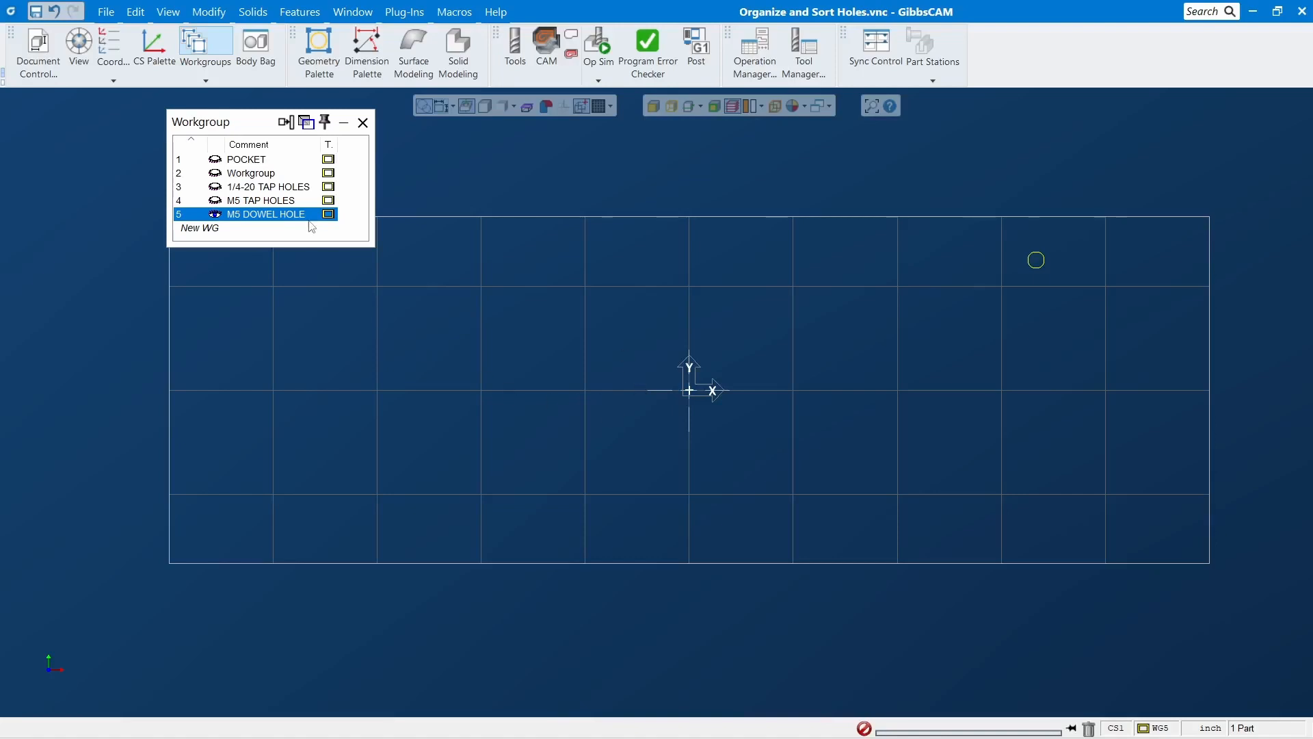
# Review both tap-hole workgroups and delete the 0.2010 diameter dimension from workgroup 2
pyautogui.click(292, 201)
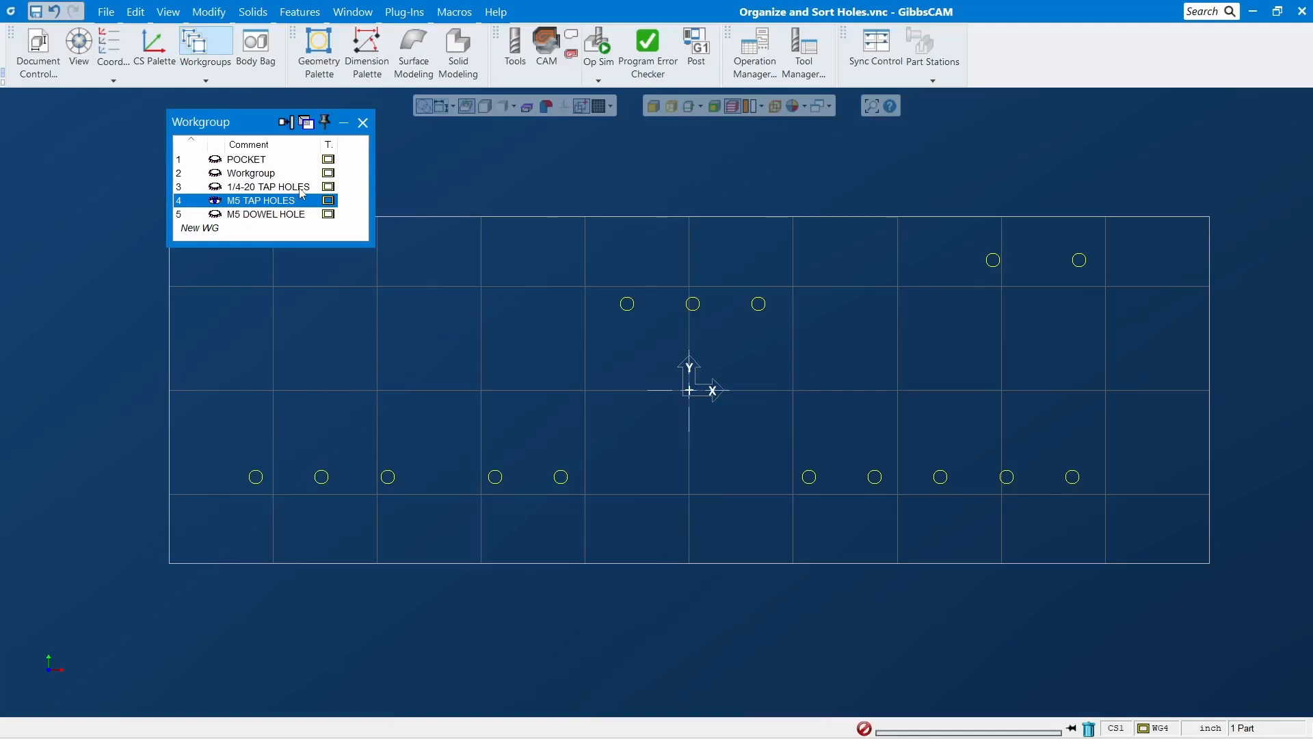
pyautogui.click(287, 187)
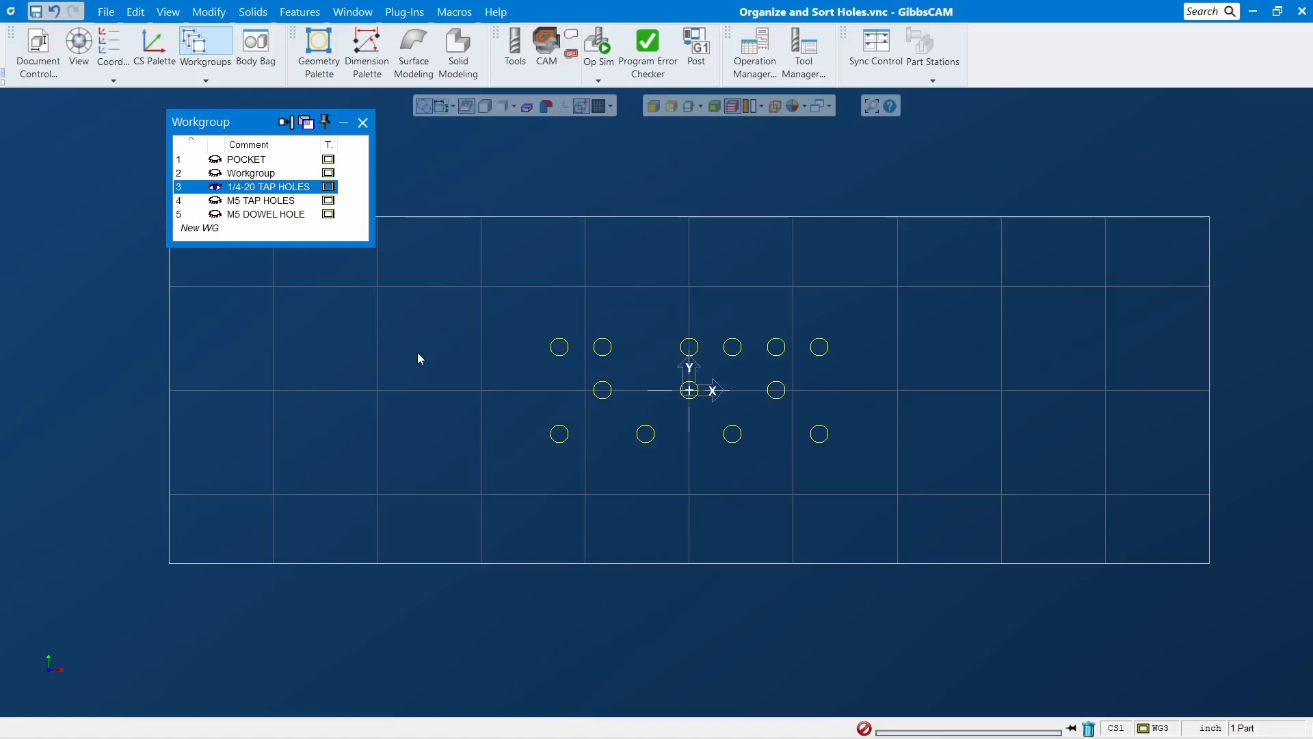
pyautogui.click(271, 173)
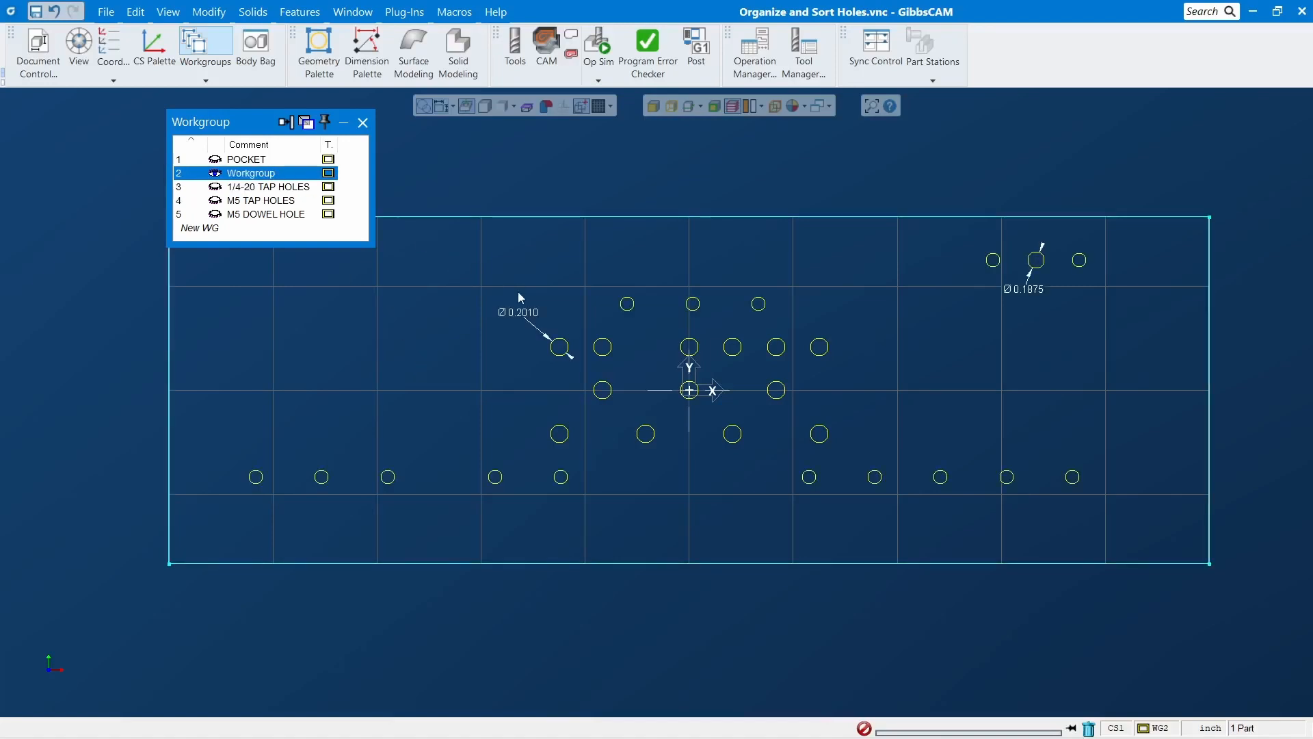
pyautogui.click(526, 314)
pyautogui.press('Delete')
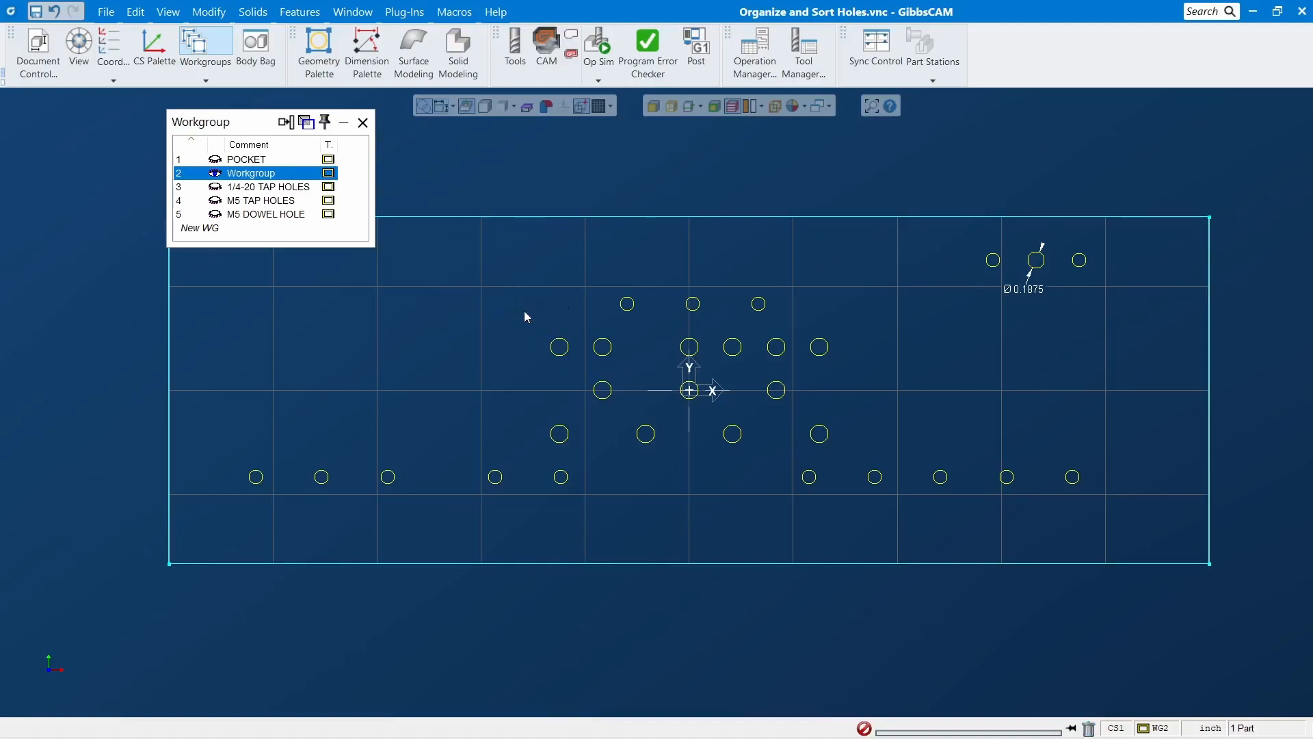
# Delete the 0.1875 diameter dimension from workgroup 2
pyautogui.click(1027, 296)
pyautogui.press('Delete')
pyautogui.scroll(-1, 705, 431)
pyautogui.scroll(-1, 710, 438)
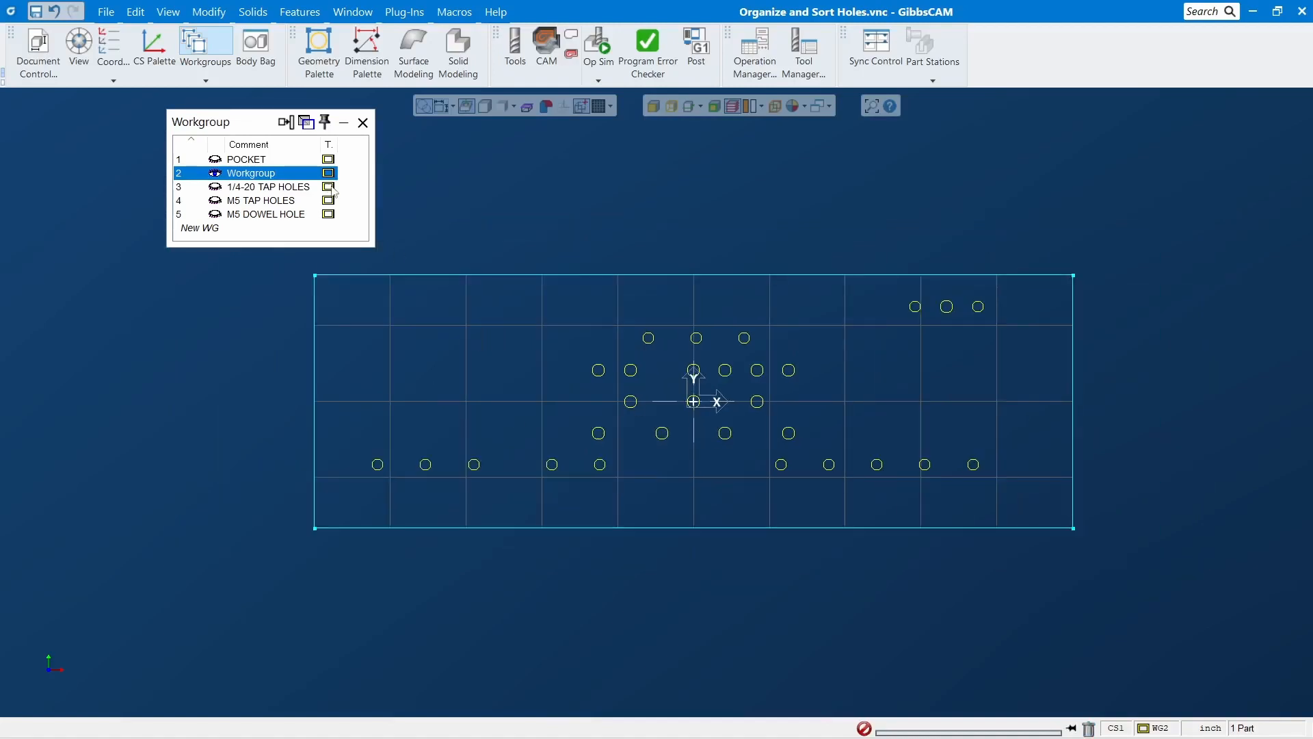
# Move the part origin to X 6, Y 2, Z 0 at the stock's X+ Y+ corner
pyautogui.click(363, 123)
pyautogui.click(209, 12)
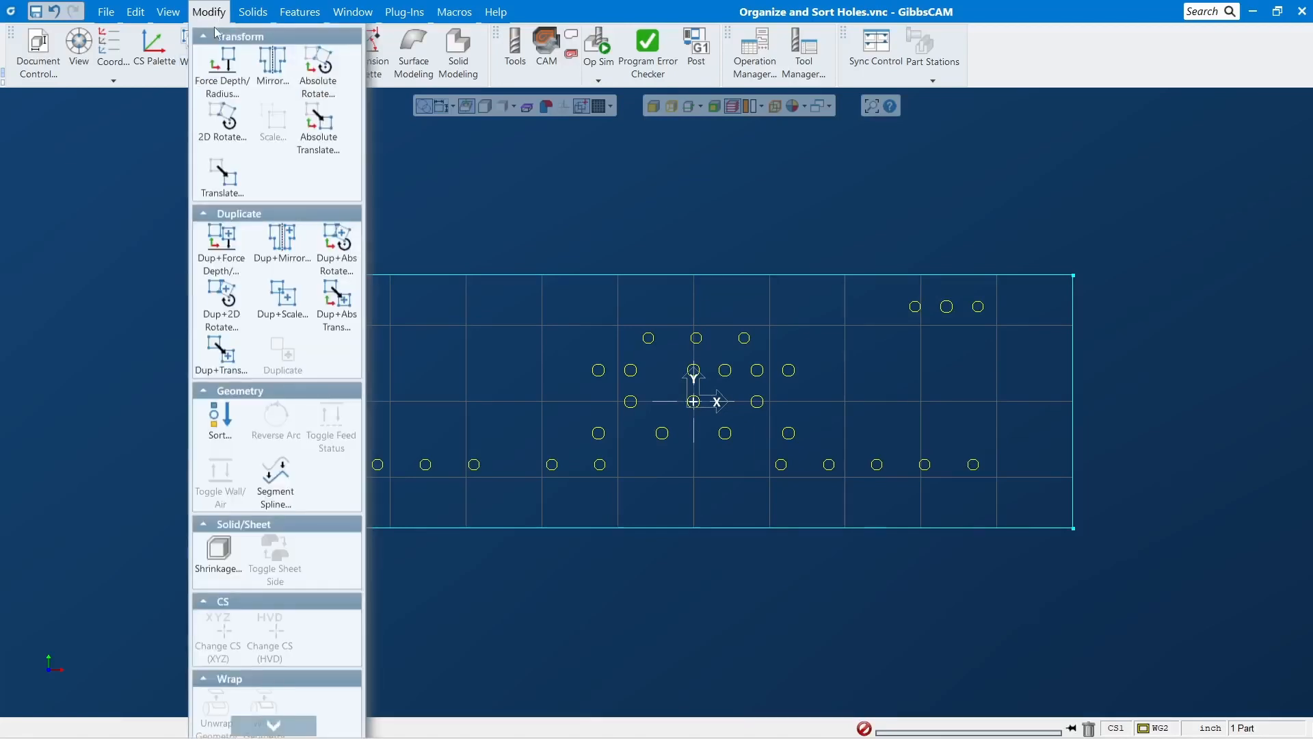
pyautogui.scroll(-3, 283, 623)
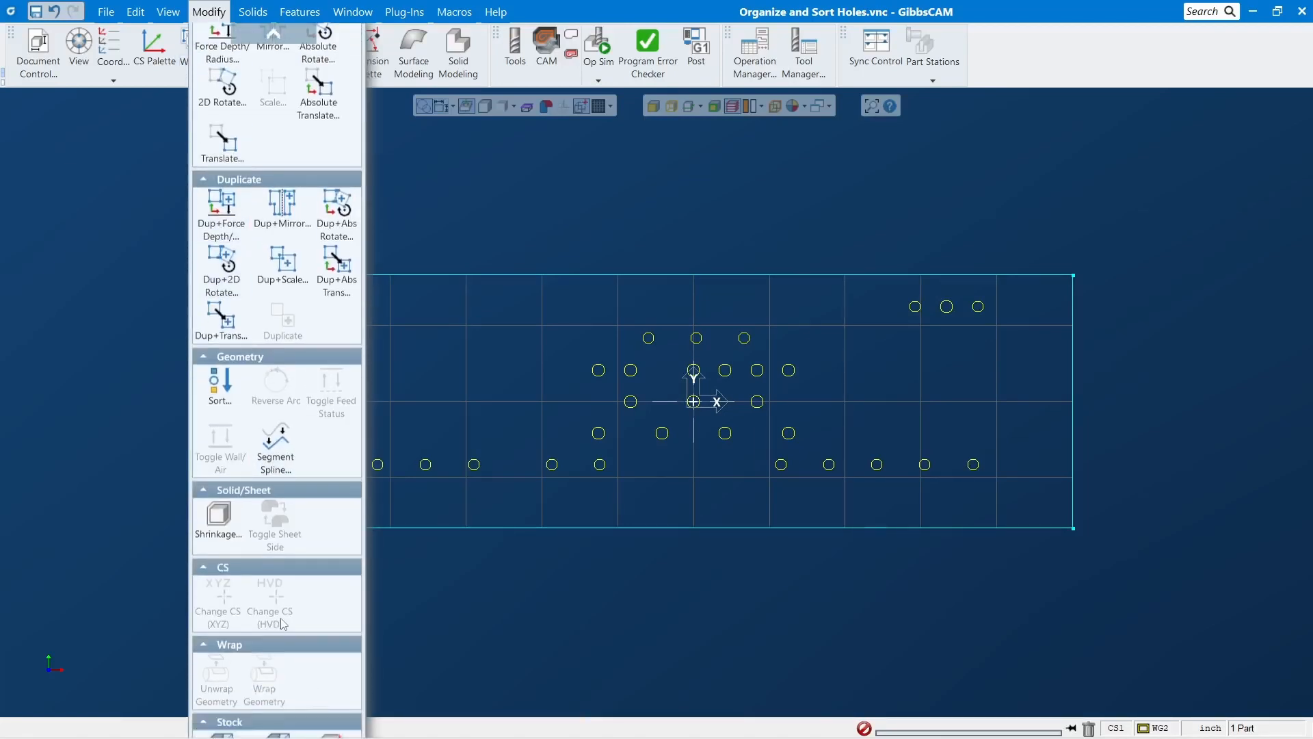
pyautogui.click(331, 705)
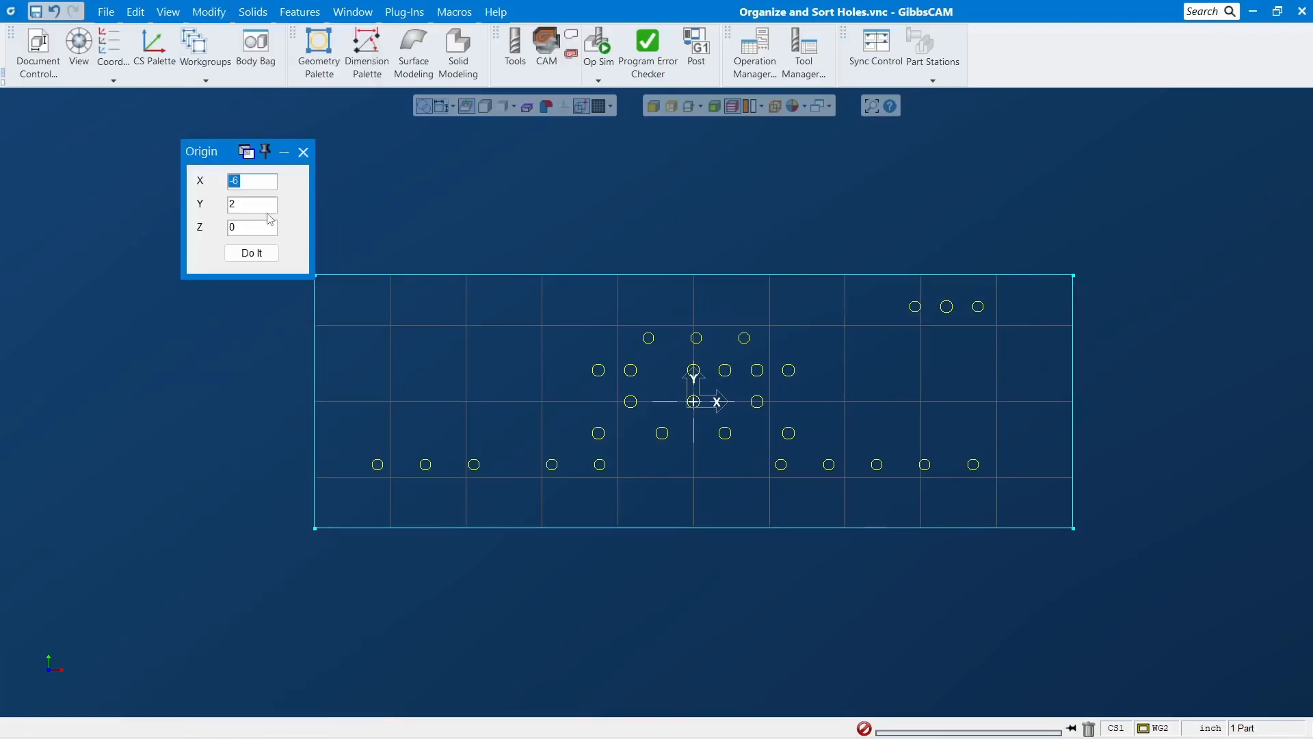
pyautogui.write('6')
pyautogui.click(251, 253)
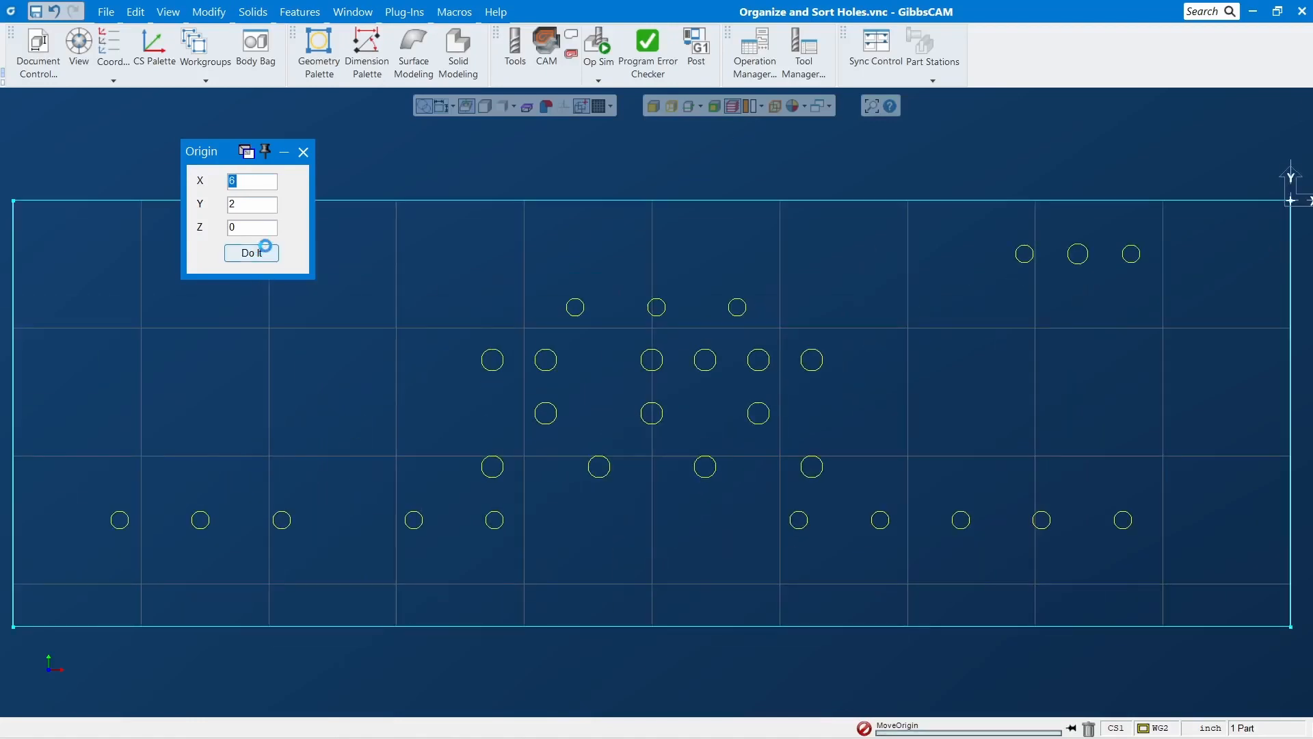
pyautogui.click(304, 152)
pyautogui.scroll(-1, 427, 263)
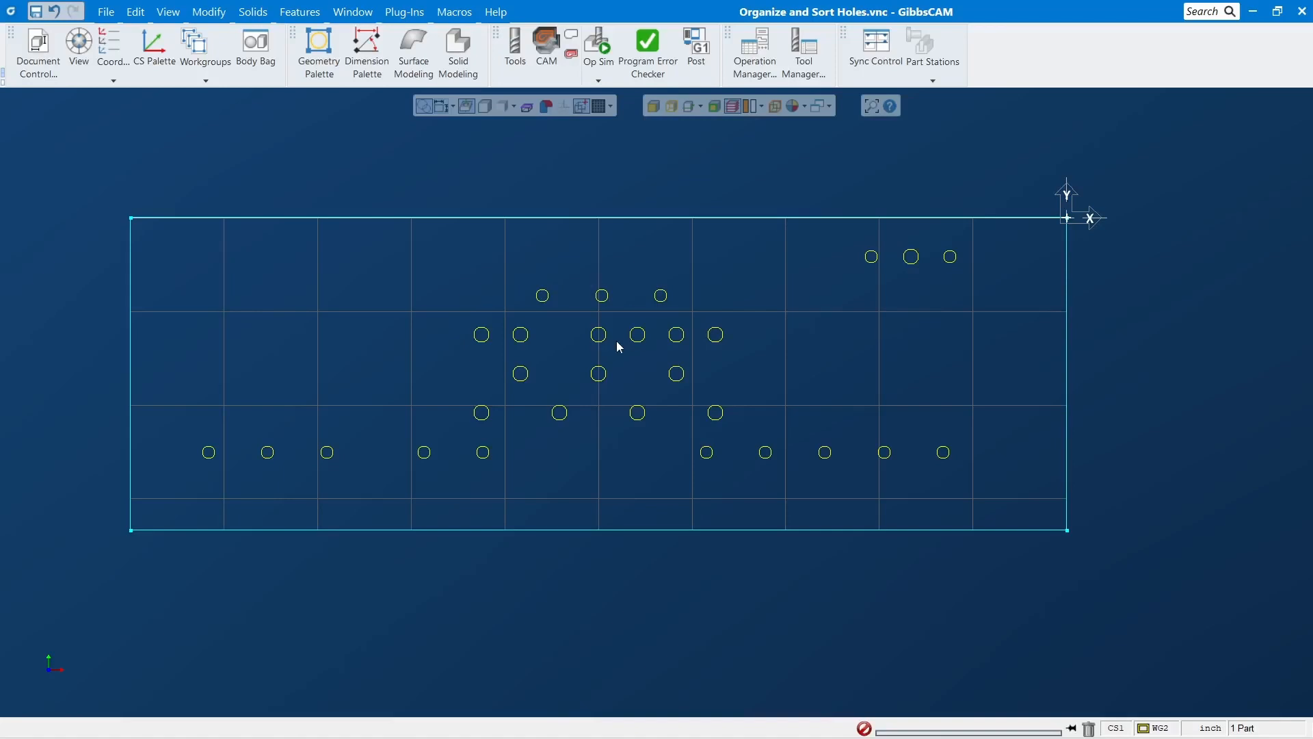
# Open the existing drilling operation, select all holes in workgroup 2 and regenerate its toolpath
pyautogui.click(547, 46)
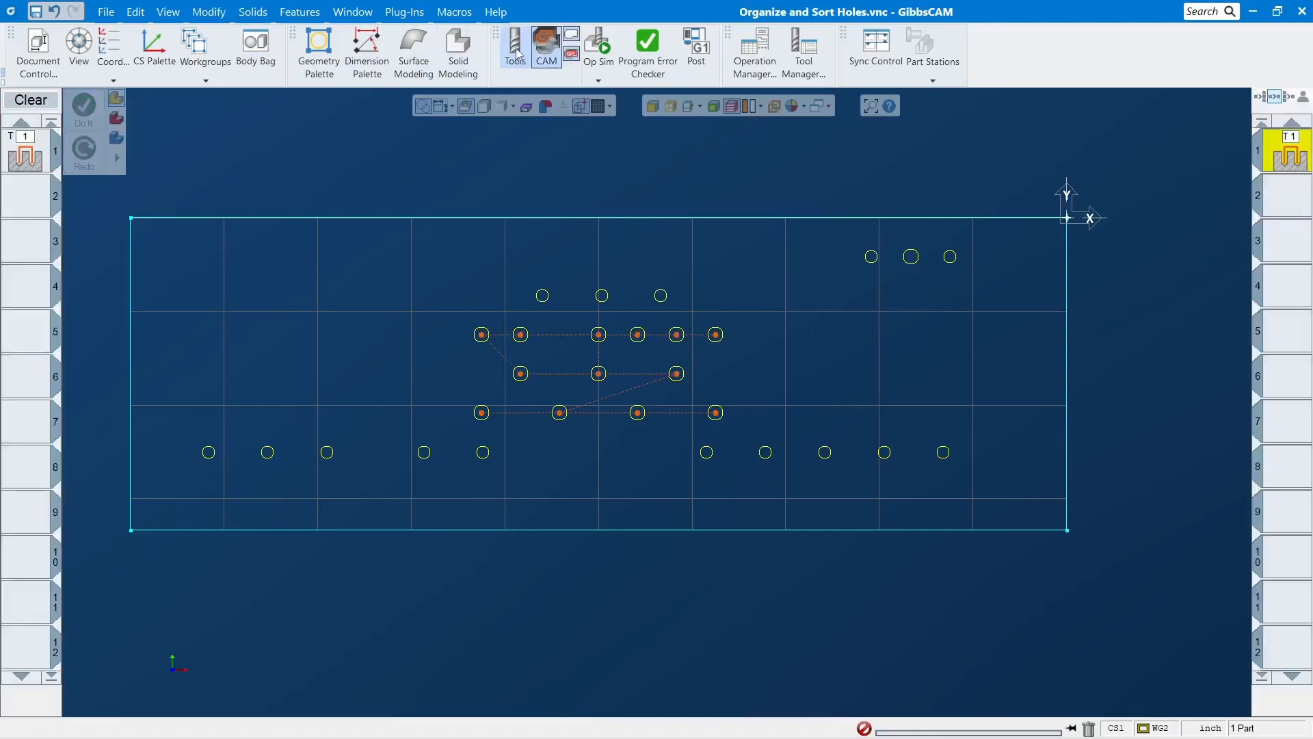
pyautogui.doubleClick(1300, 161)
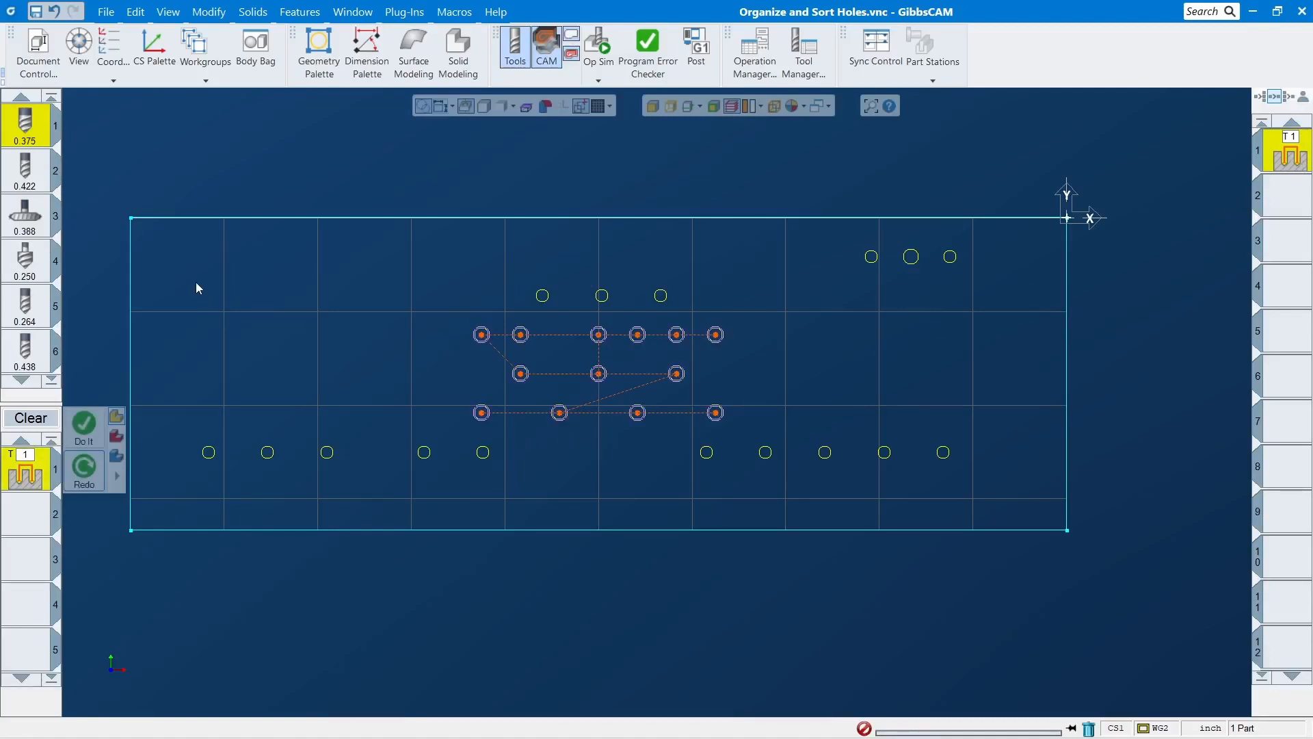
pyautogui.click(159, 246)
pyautogui.moveTo(148, 238); pyautogui.dragTo(1018, 495)
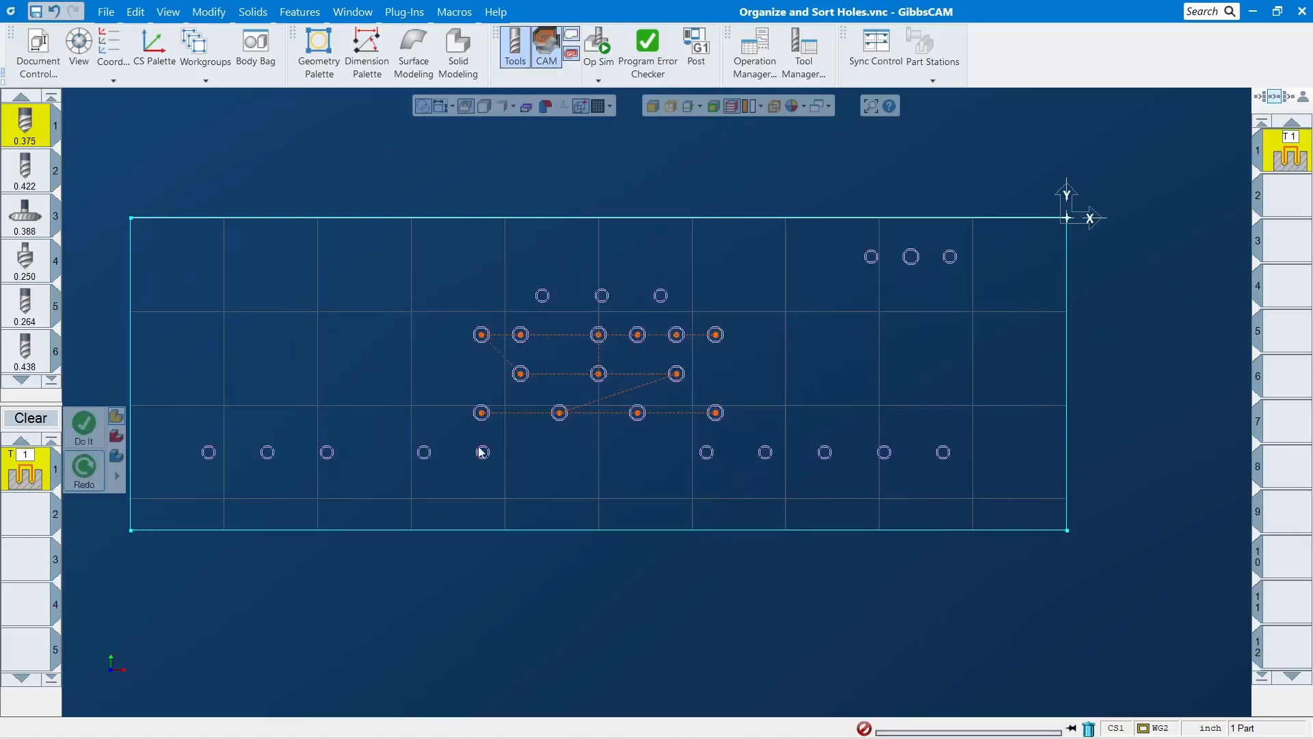
pyautogui.click(89, 472)
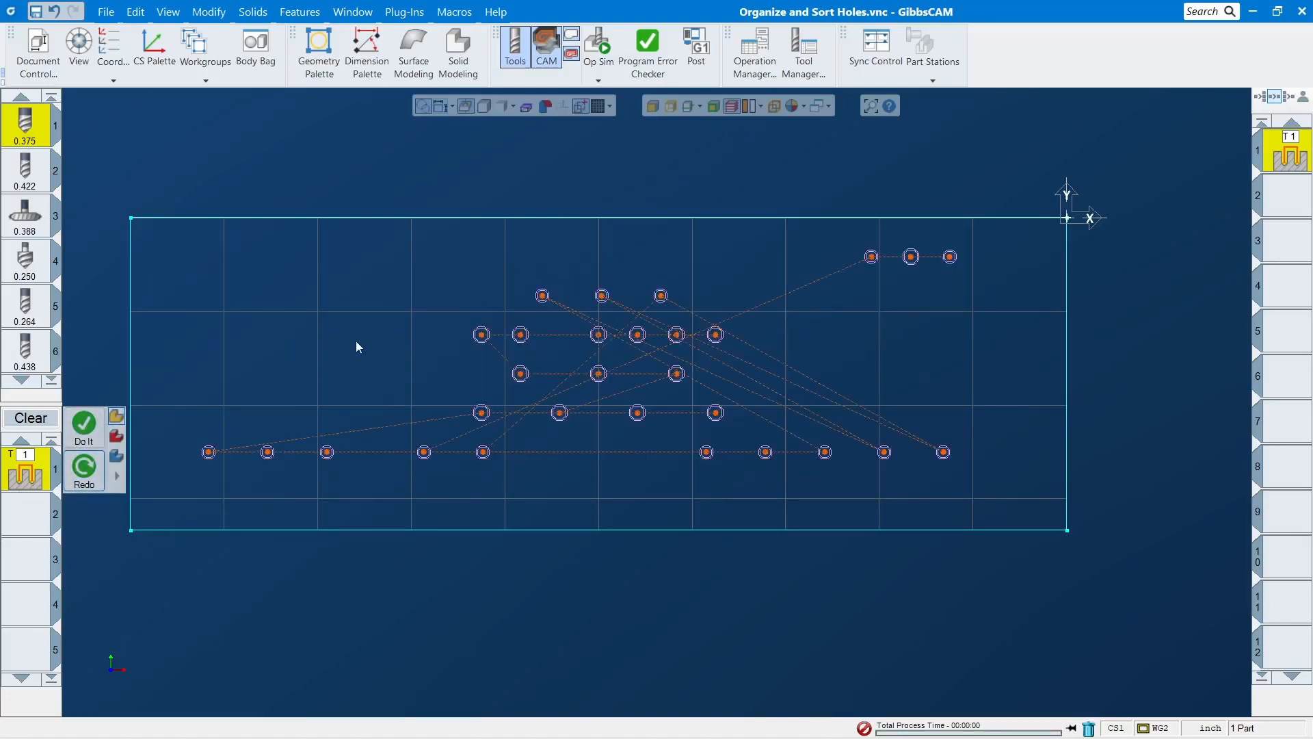
# Examine the Holes process settings of the drilling operation for hole-order options, then reload the operation's hole selection
pyautogui.click(1293, 156)
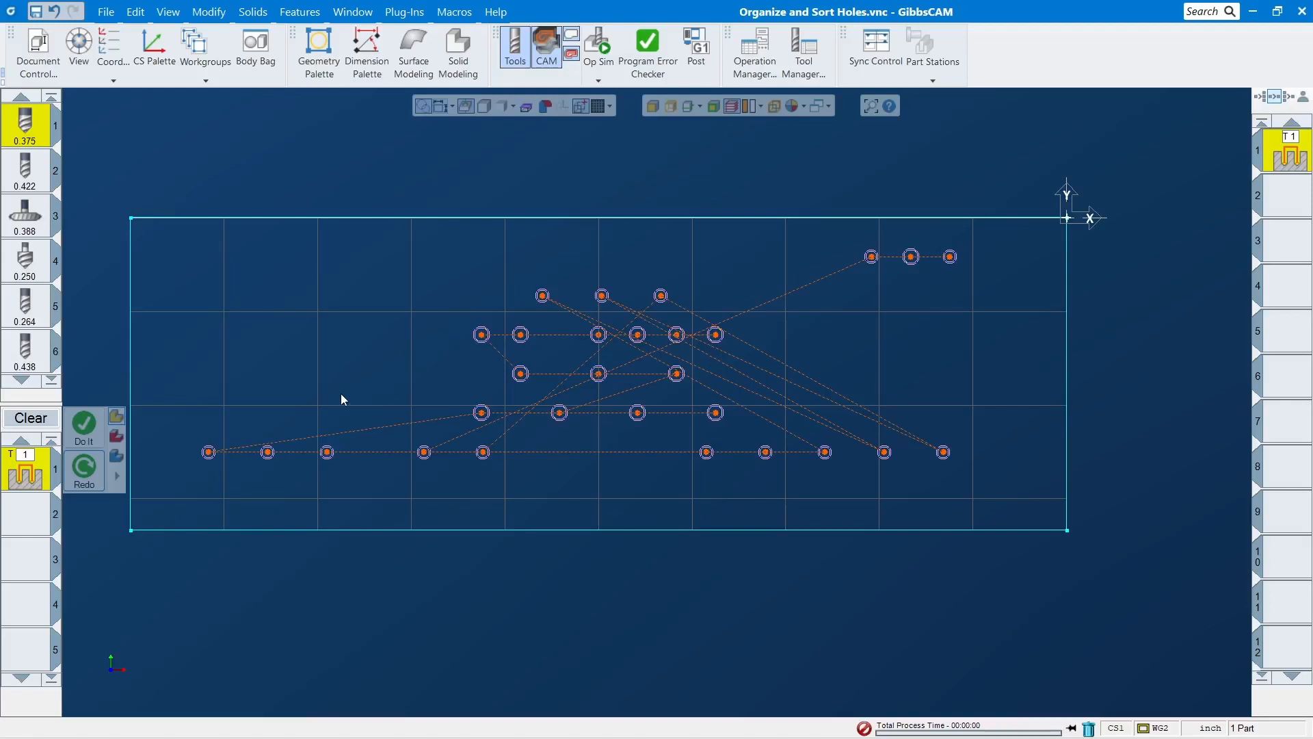
pyautogui.click(296, 324)
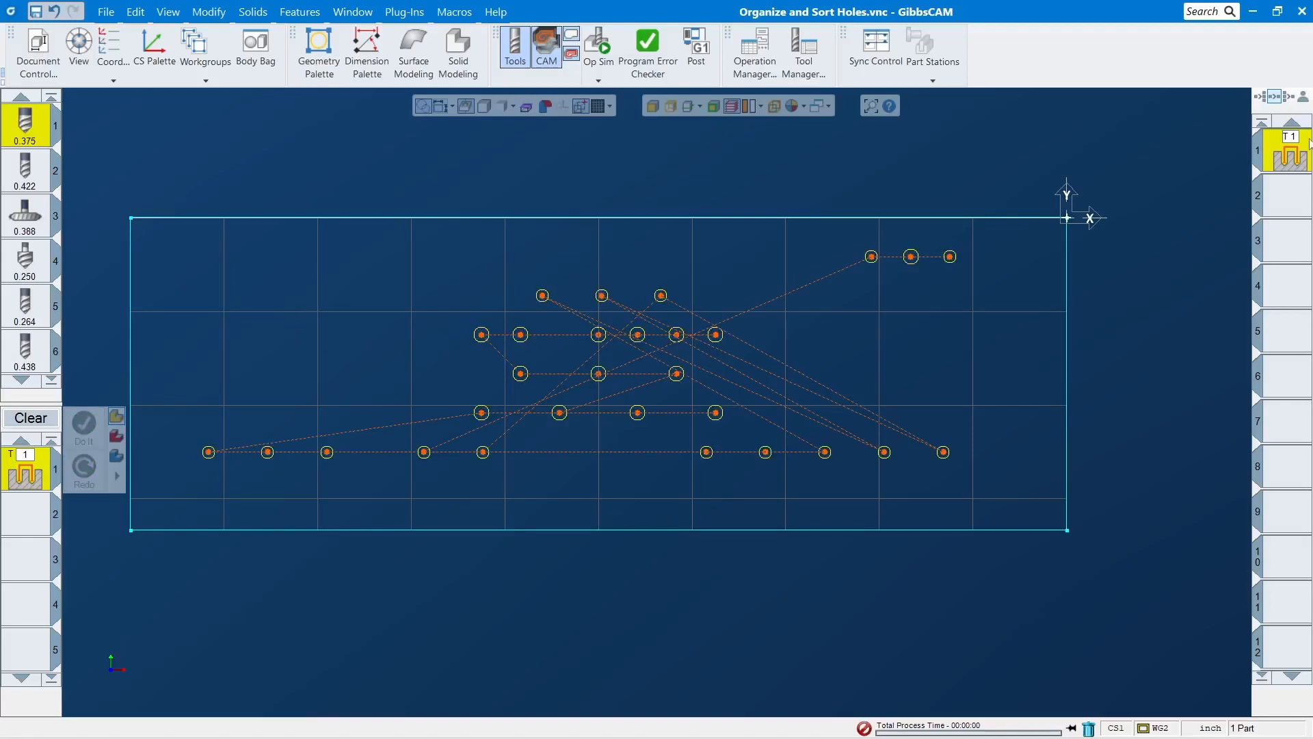
pyautogui.doubleClick(1278, 152)
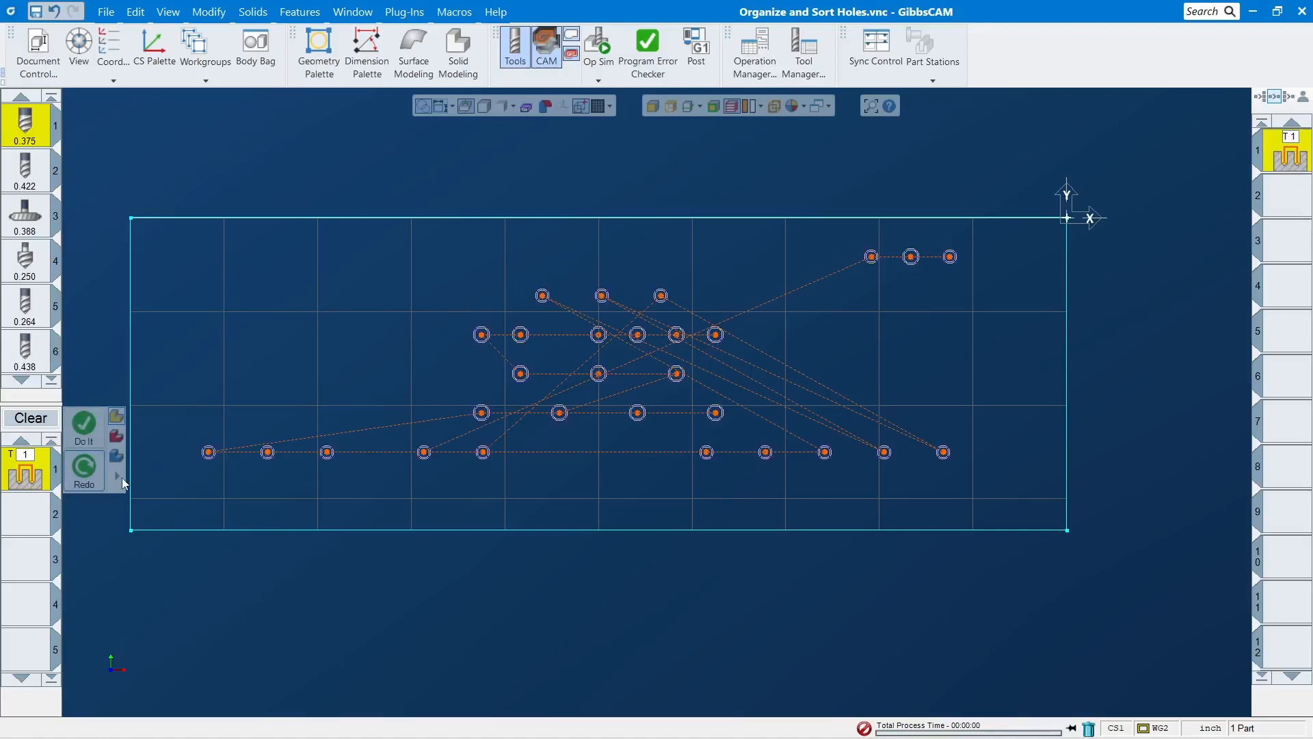
pyautogui.doubleClick(13, 475)
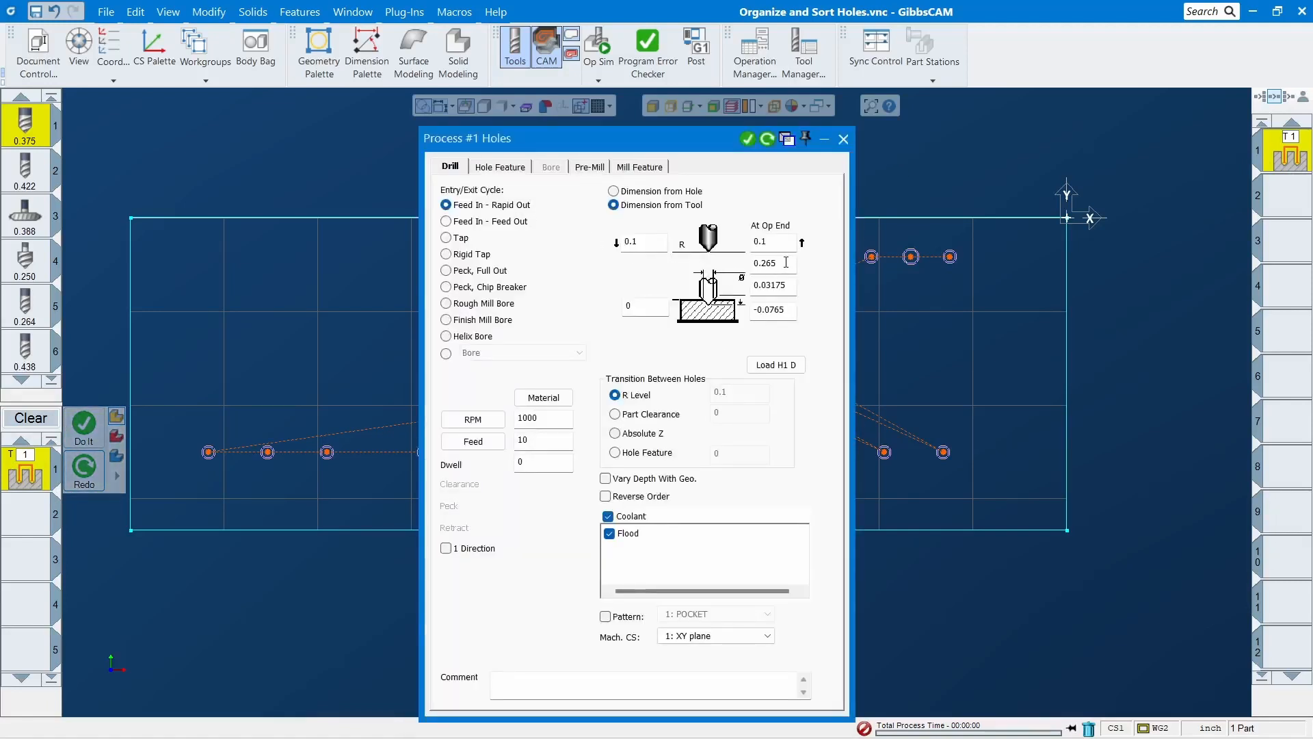
pyautogui.click(843, 139)
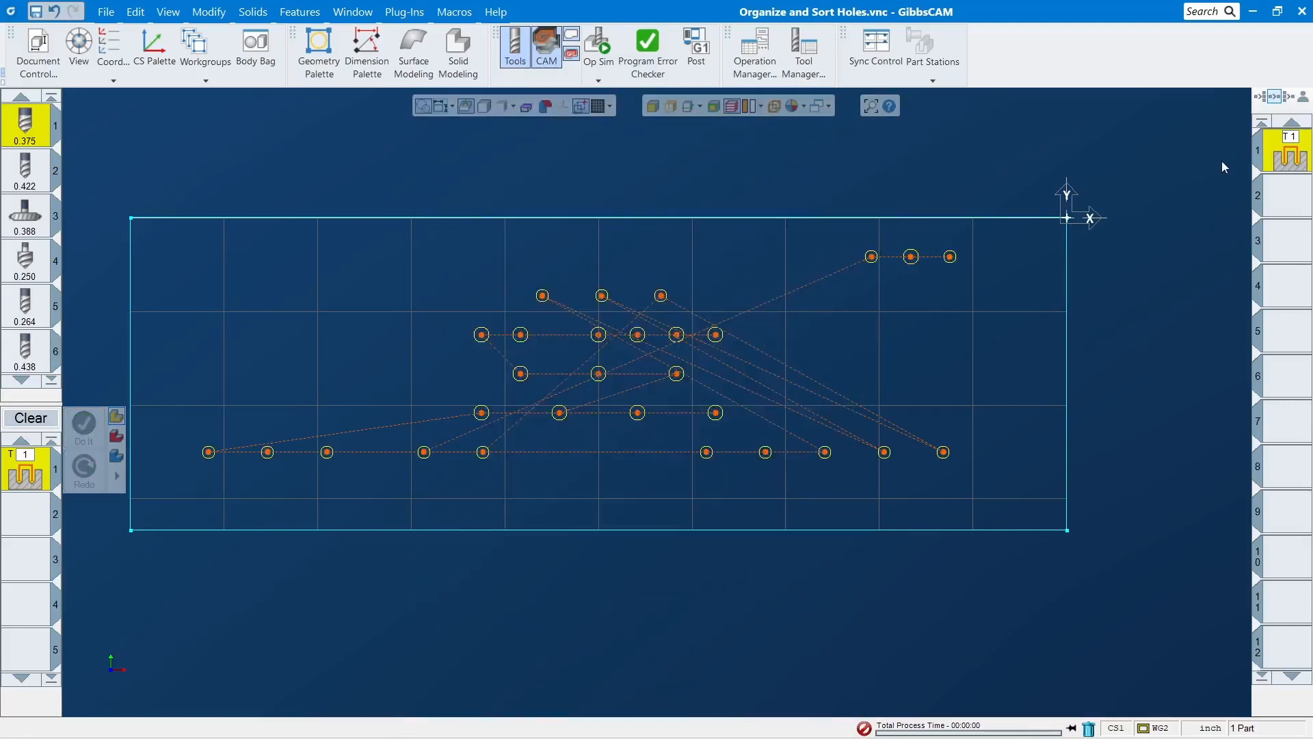
pyautogui.click(1295, 168)
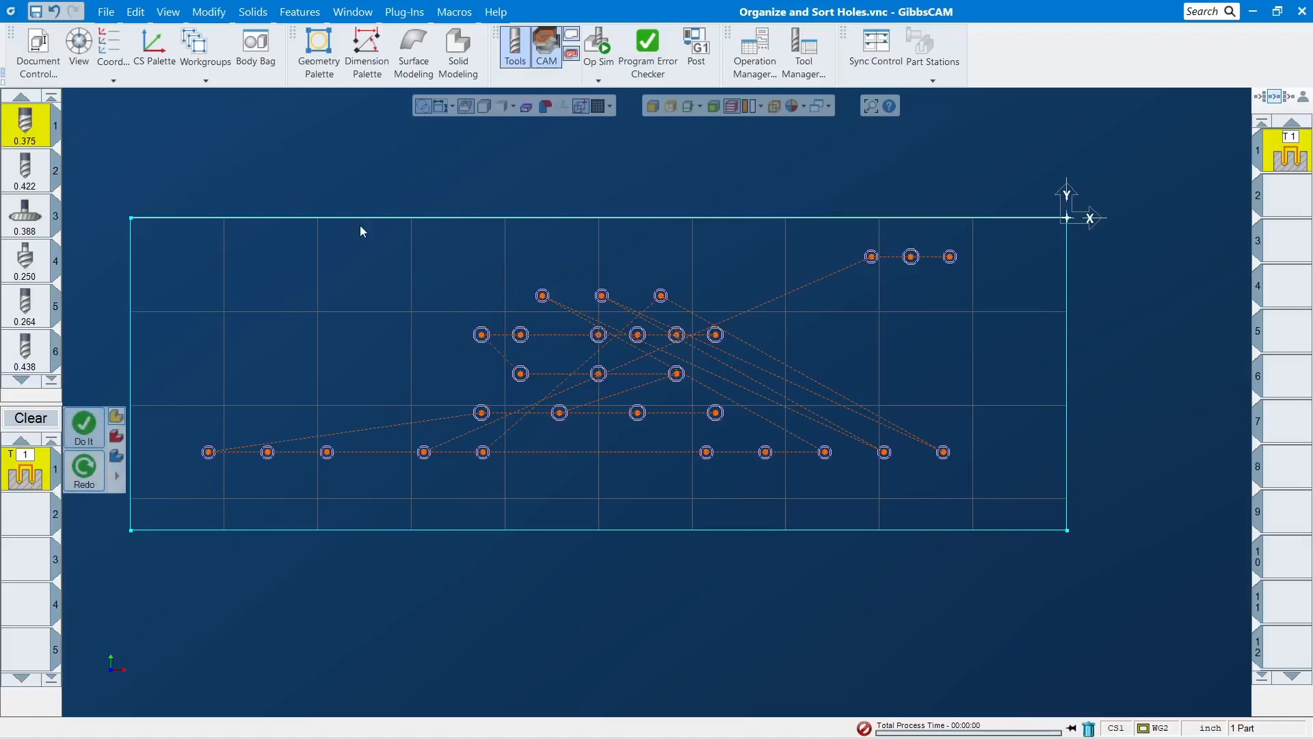
# Sort the selected holes by Closest Hole next from the X+ Y+ start corner and regenerate the drilling toolpath
pyautogui.click(209, 12)
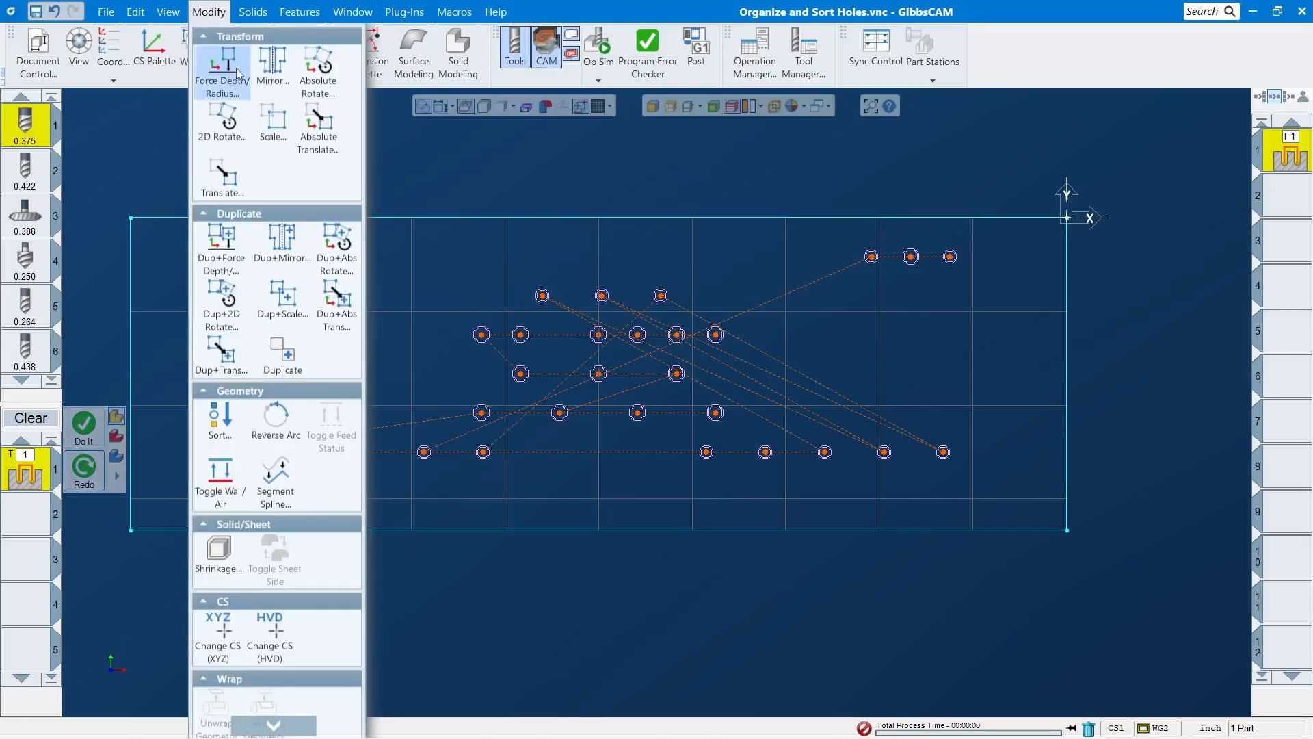
pyautogui.moveTo(260, 23)
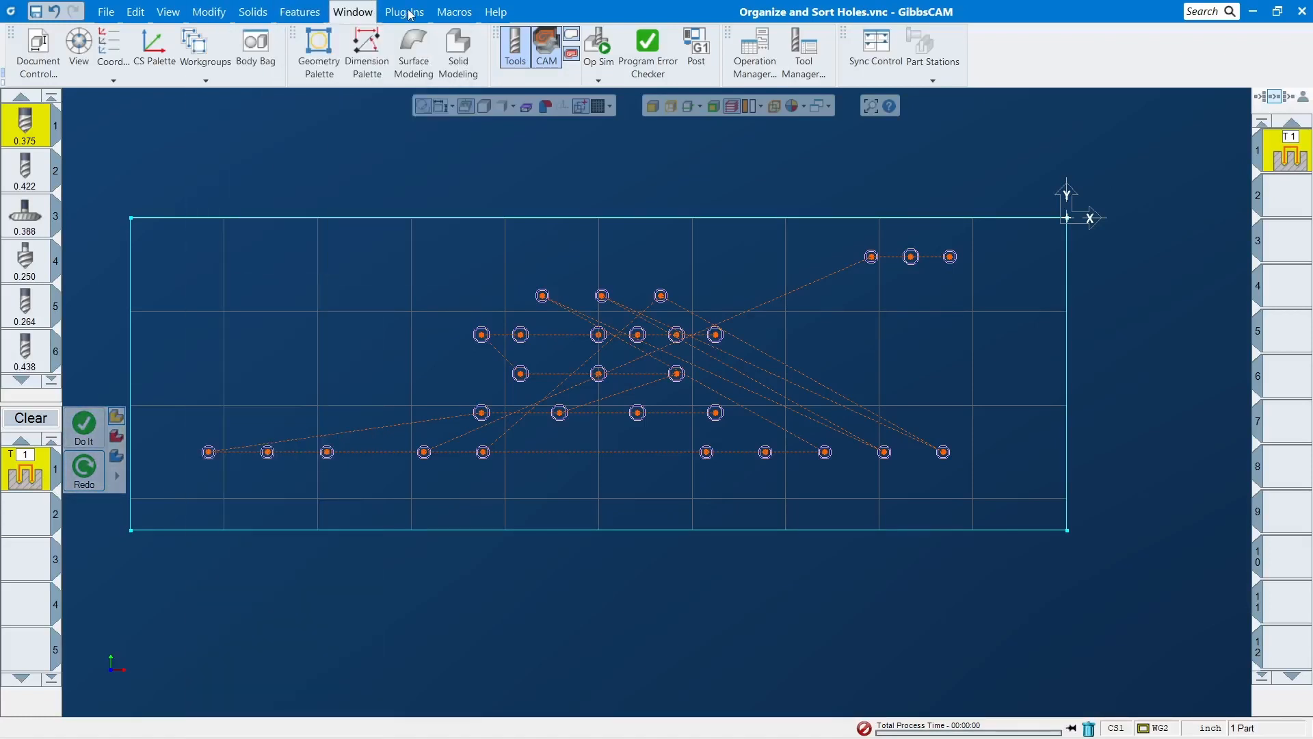
pyautogui.moveTo(407, 13)
pyautogui.moveTo(214, 10)
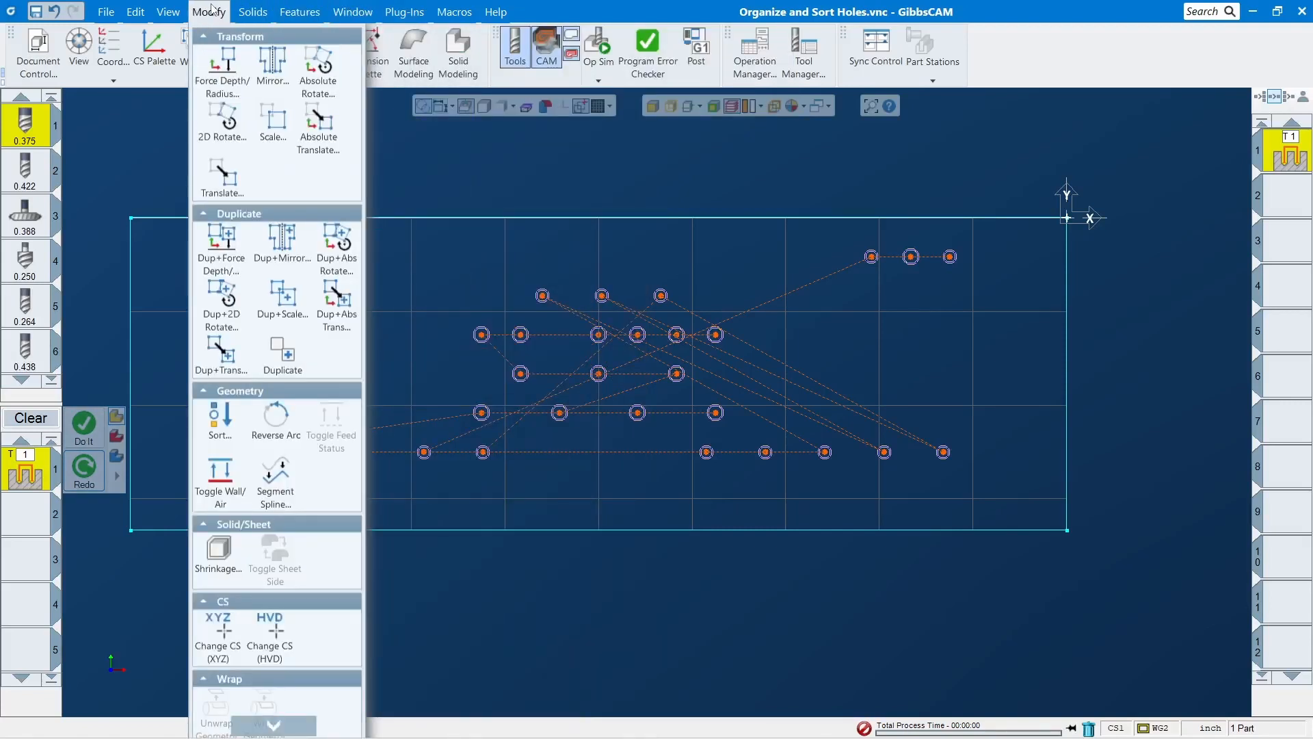
pyautogui.click(216, 431)
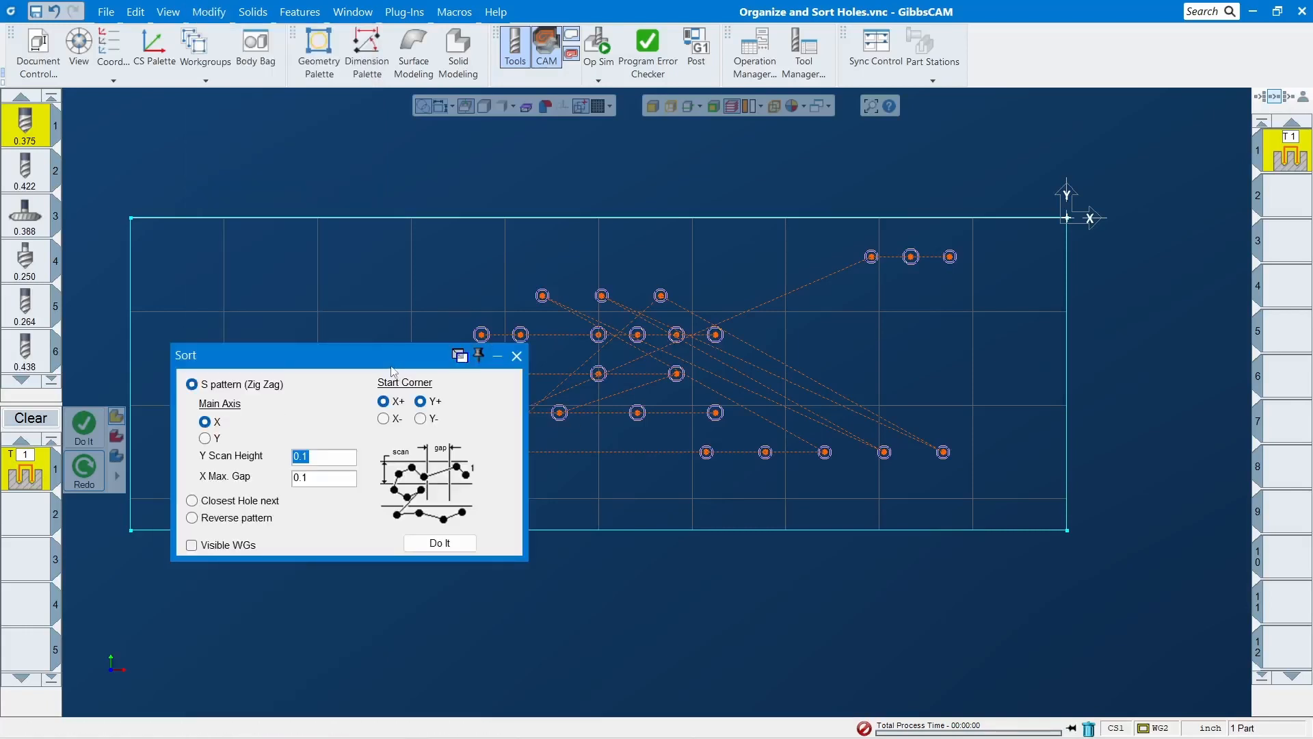
pyautogui.moveTo(391, 368); pyautogui.dragTo(297, 150)
pyautogui.click(209, 11)
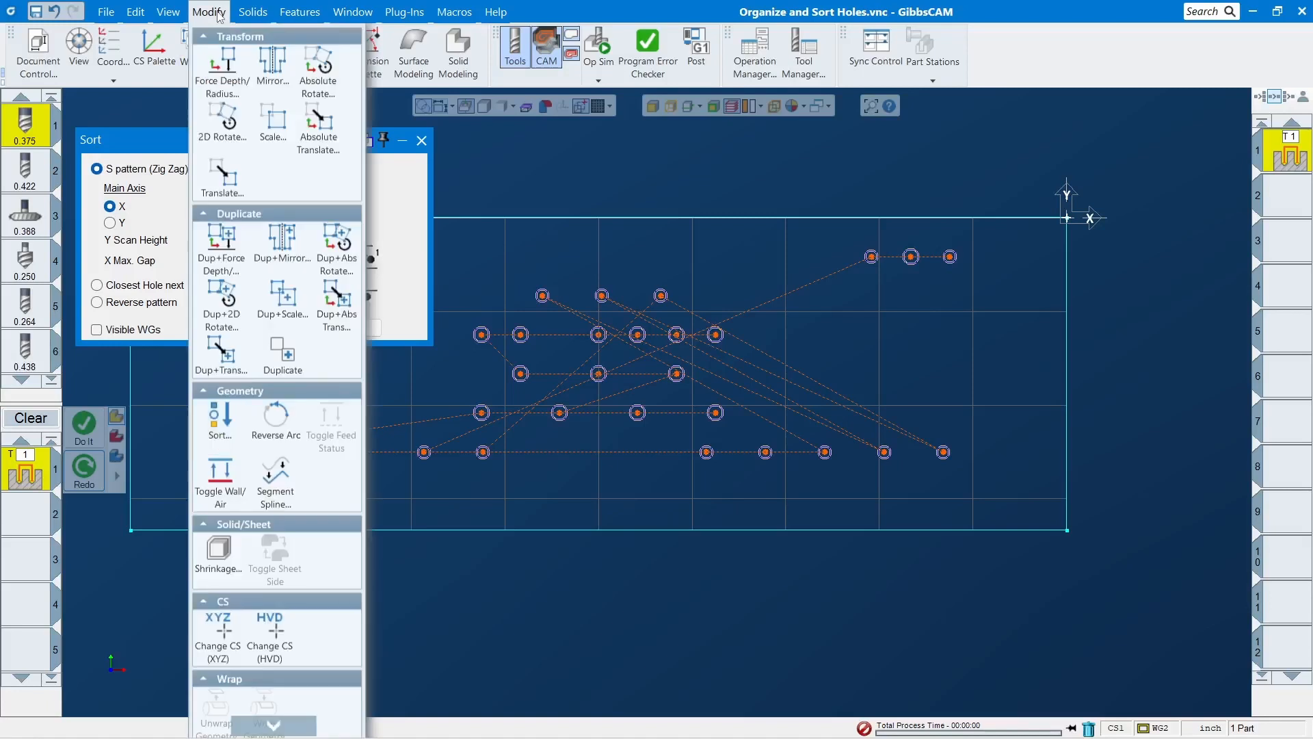
pyautogui.click(149, 139)
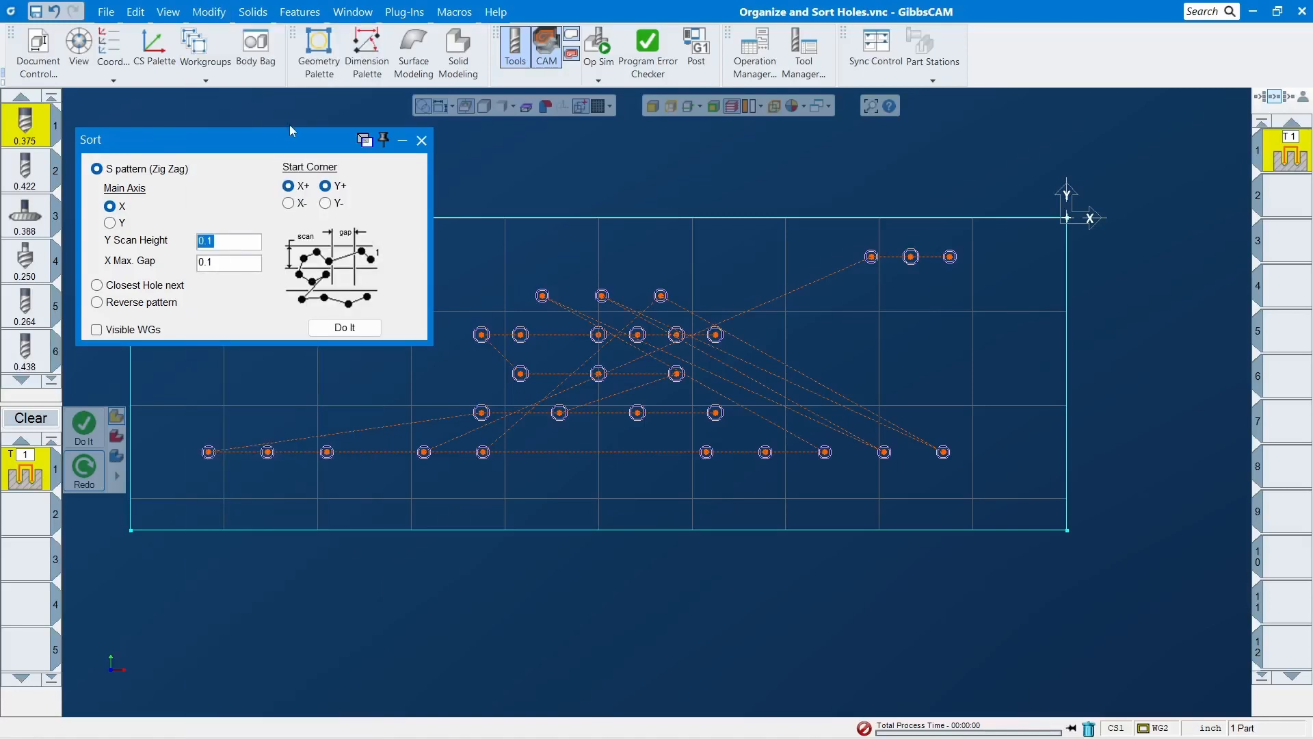
pyautogui.click(152, 286)
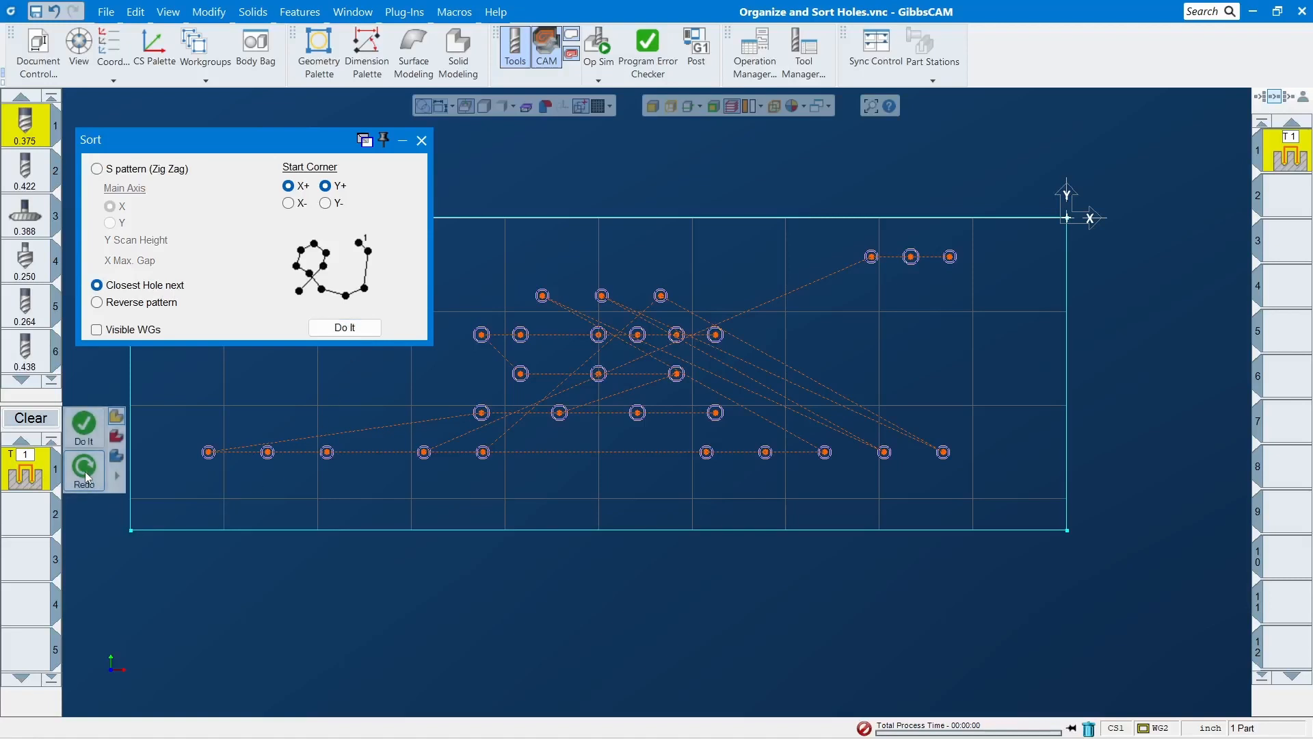
pyautogui.click(422, 142)
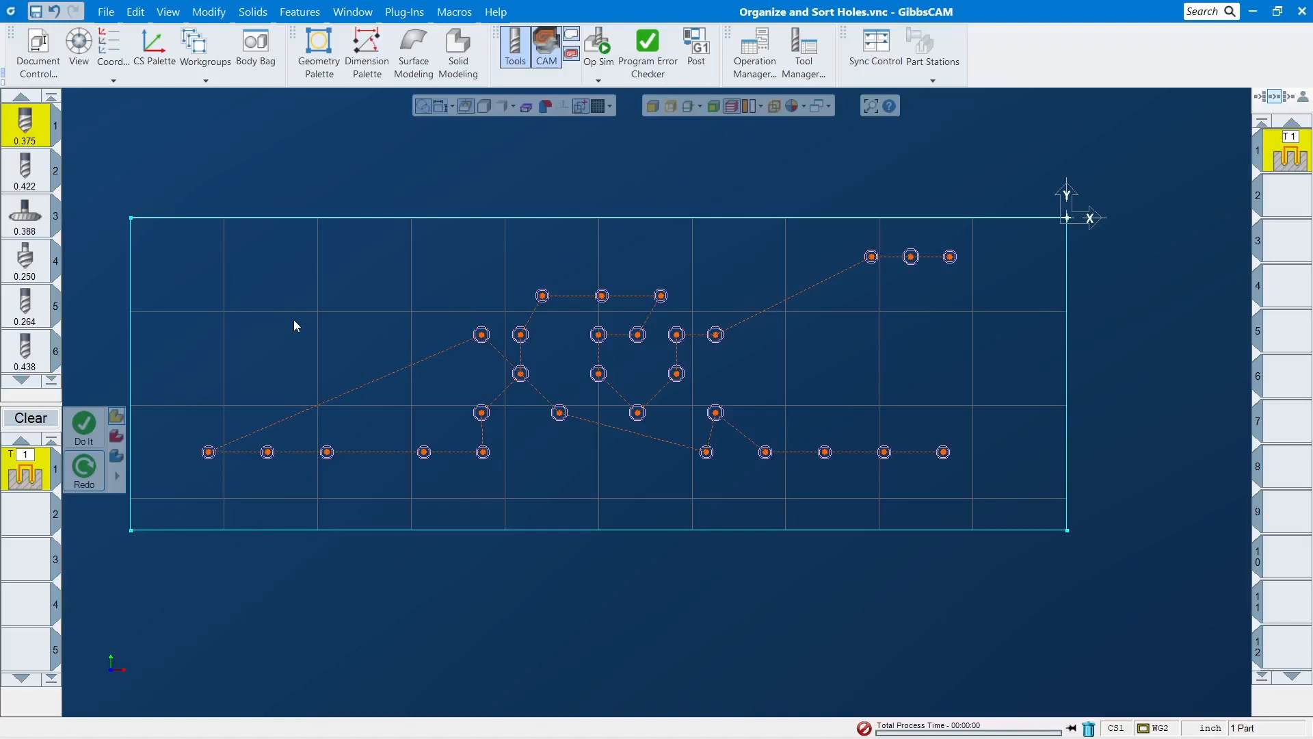
pyautogui.scroll(-3, 703, 410)
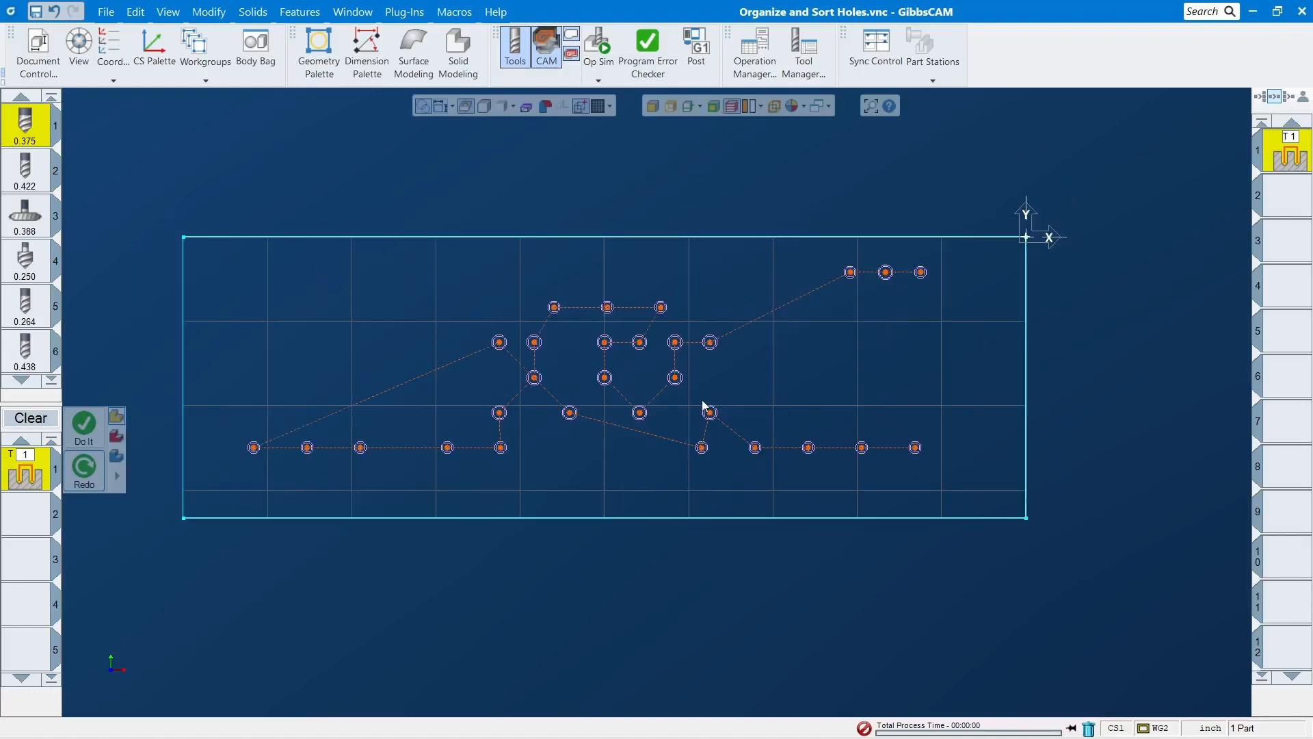
pyautogui.scroll(4, 609, 448)
pyautogui.moveTo(594, 301); pyautogui.dragTo(751, 282, button='middle')
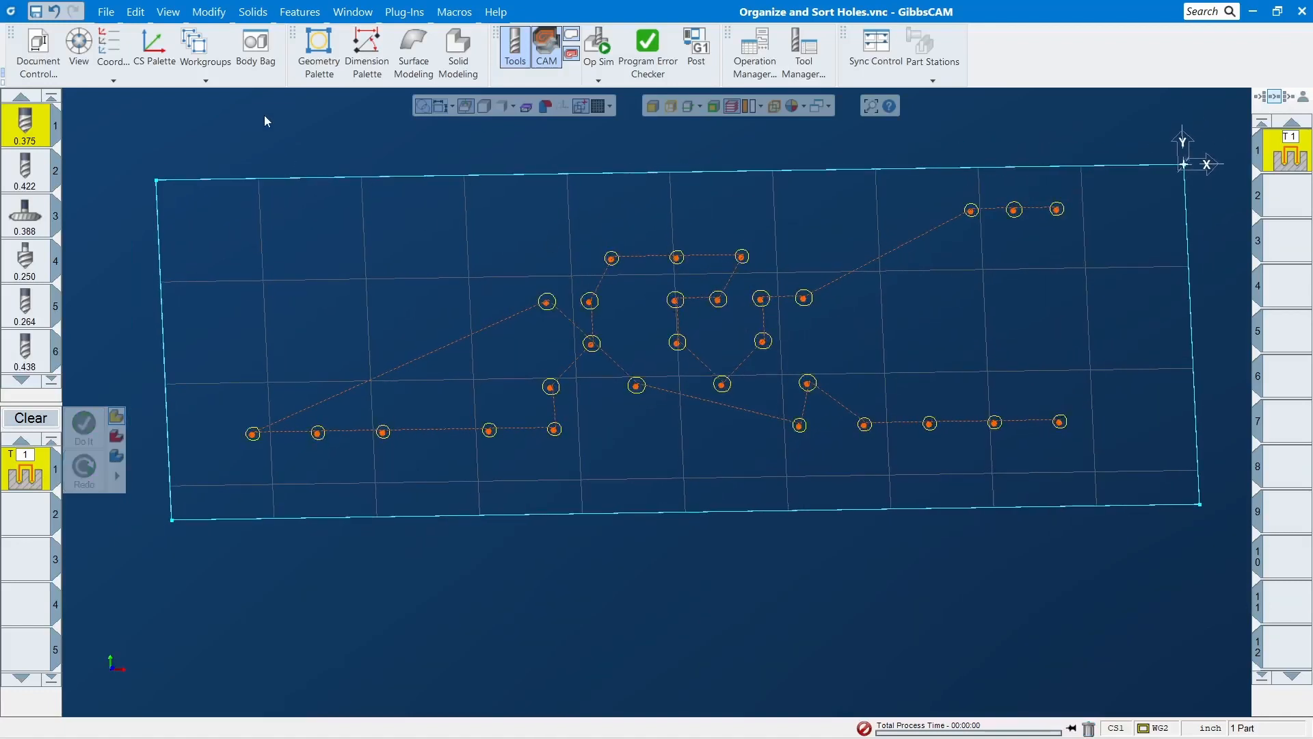
pyautogui.click(207, 11)
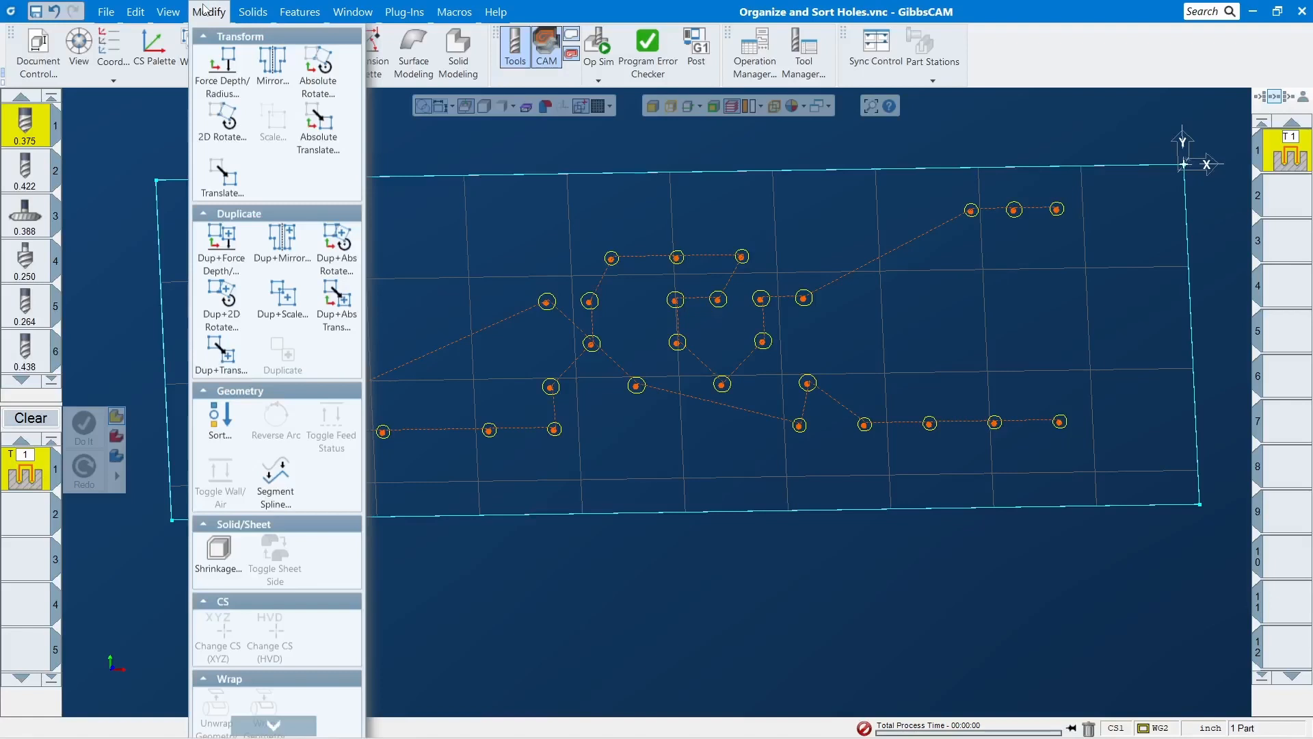
pyautogui.click(665, 198)
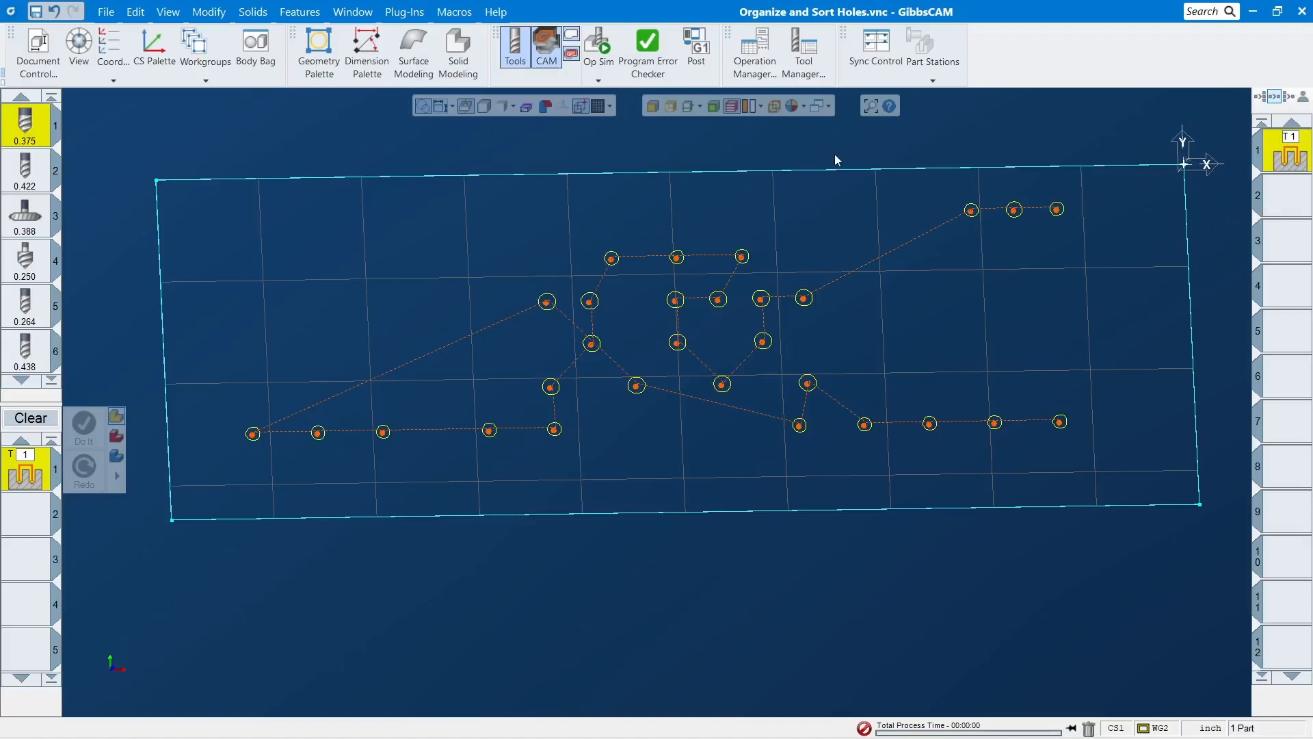
# Activate the 1/4-20 TAP HOLES workgroup, select all its holes and regenerate the drilling operation on them
pyautogui.click(1293, 156)
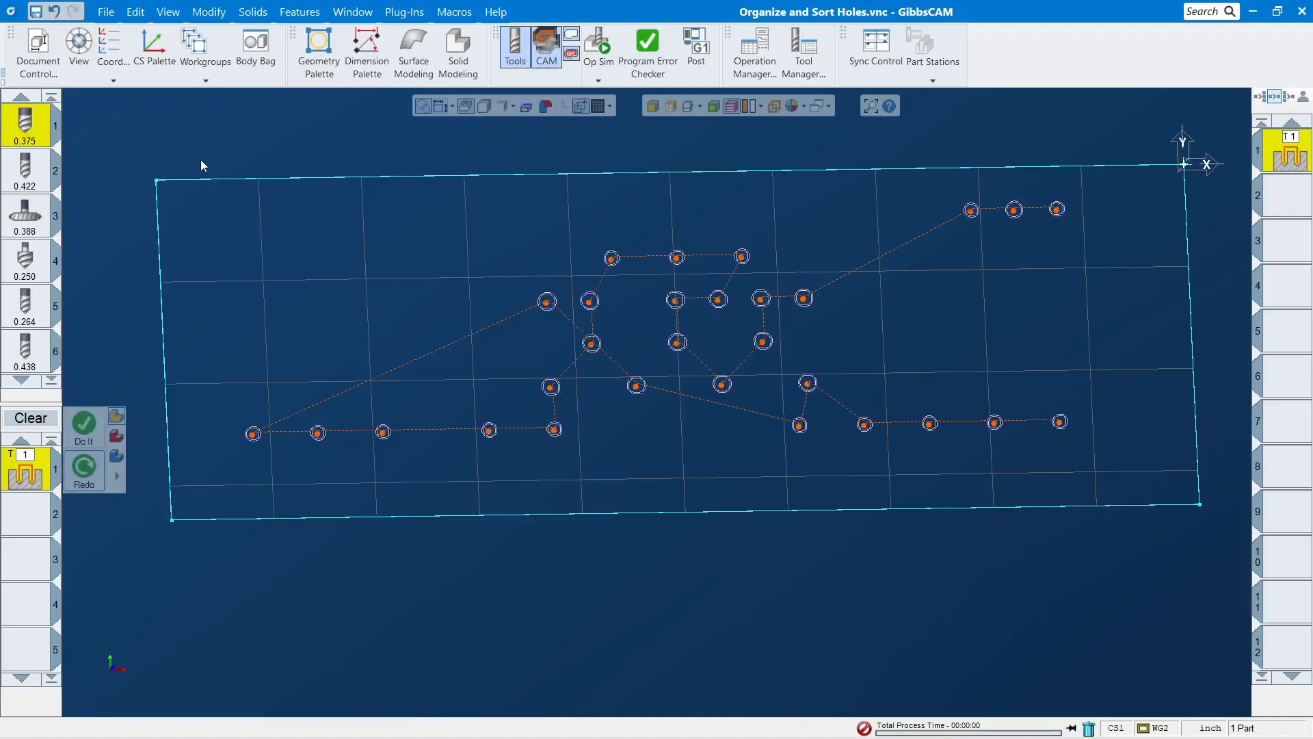
pyautogui.click(195, 47)
pyautogui.click(270, 186)
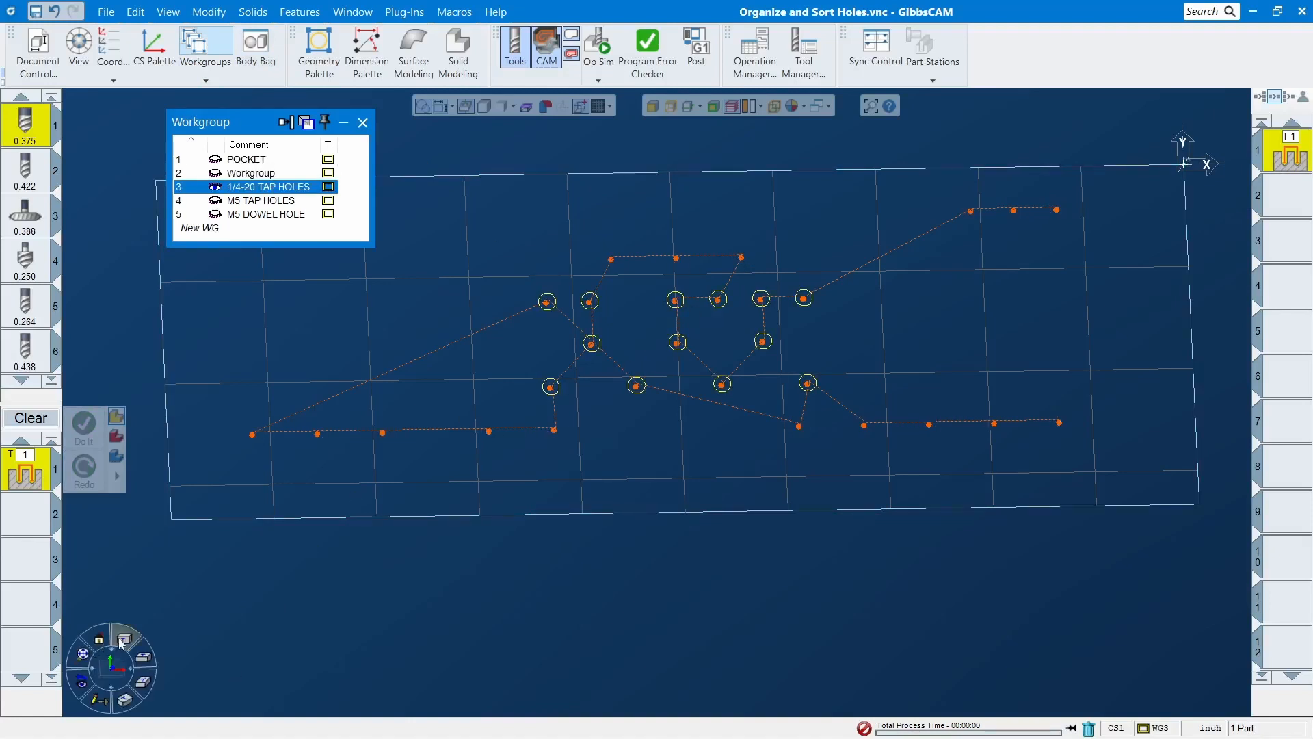
pyautogui.click(121, 641)
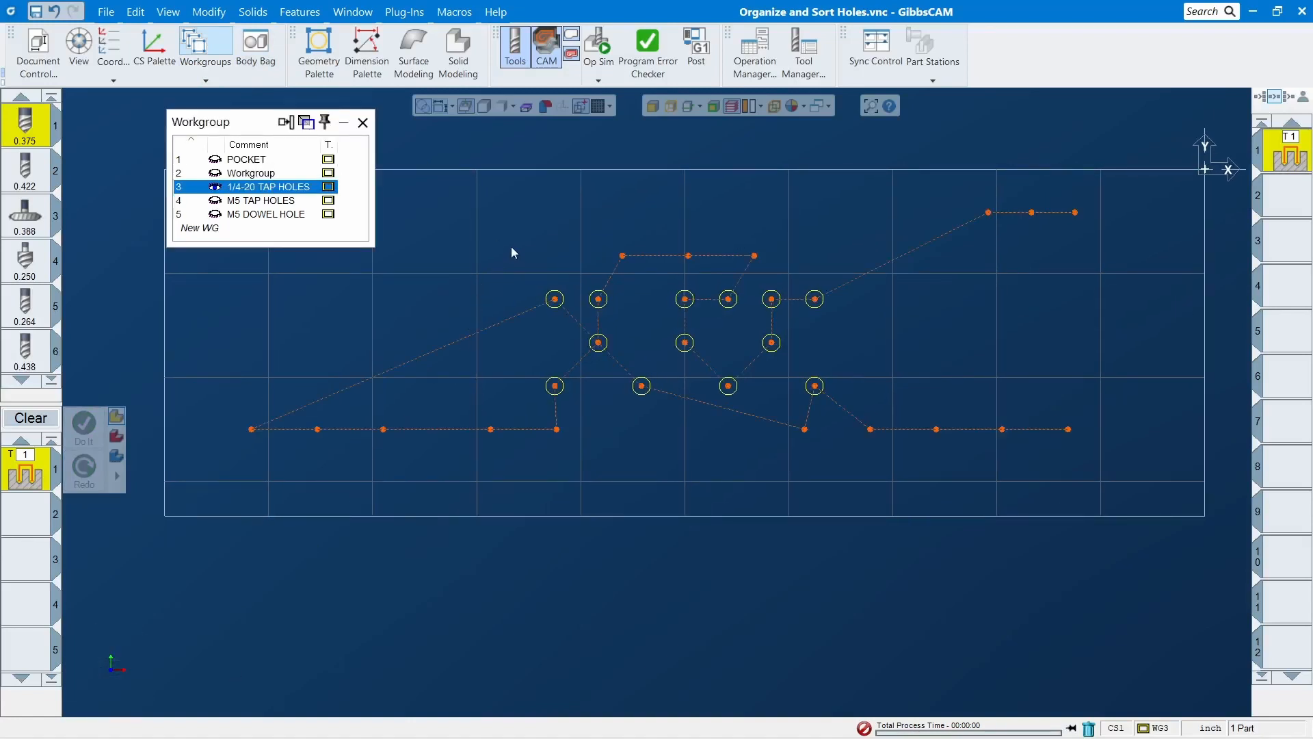
pyautogui.moveTo(481, 241); pyautogui.dragTo(935, 464)
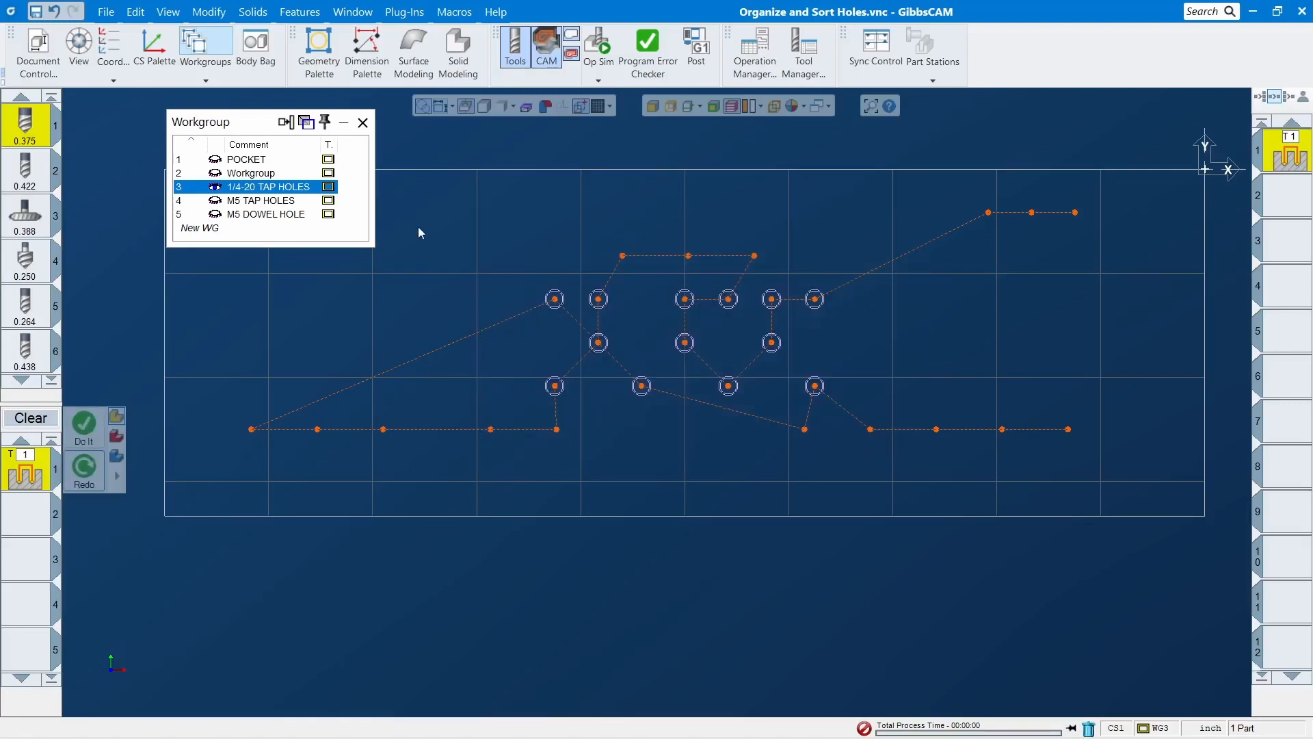
pyautogui.click(93, 471)
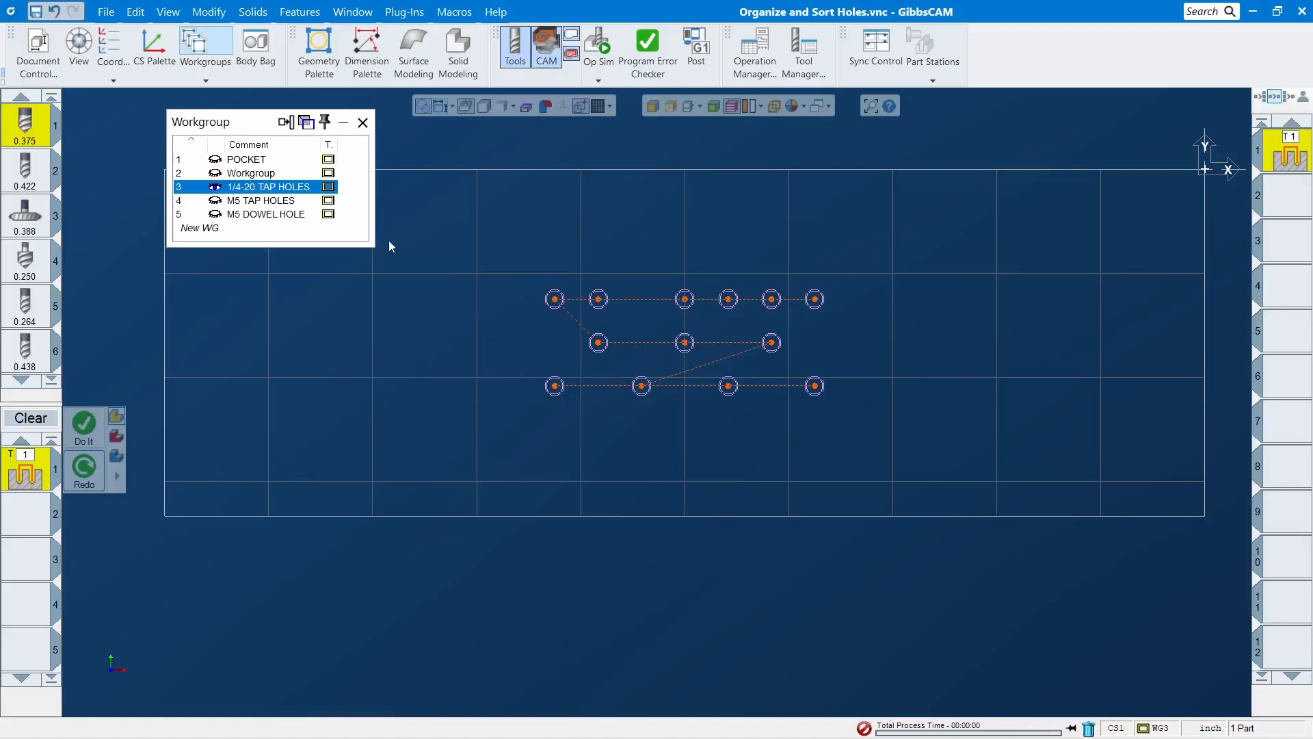
# Sort the selected 1/4-20 tap holes by Closest Hole next from the X+ Y+ corner and regenerate their drilling toolpath
pyautogui.click(208, 12)
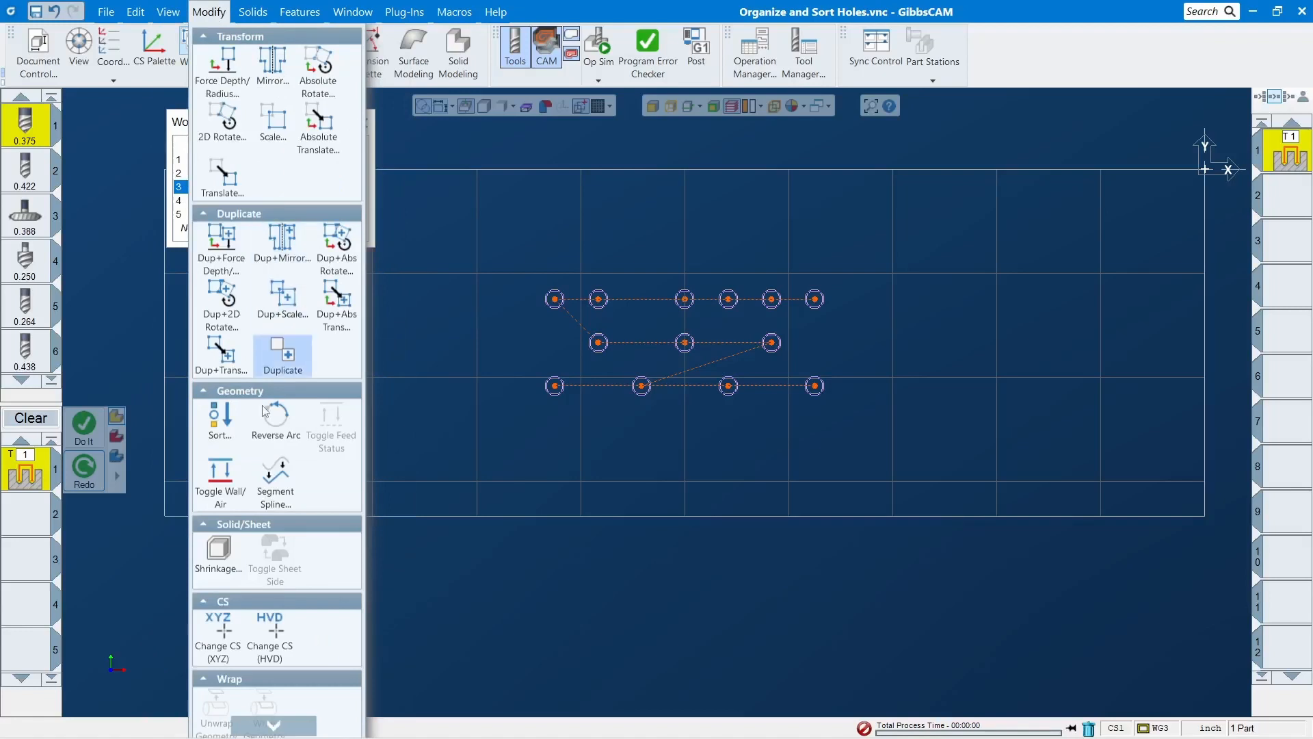
pyautogui.click(221, 419)
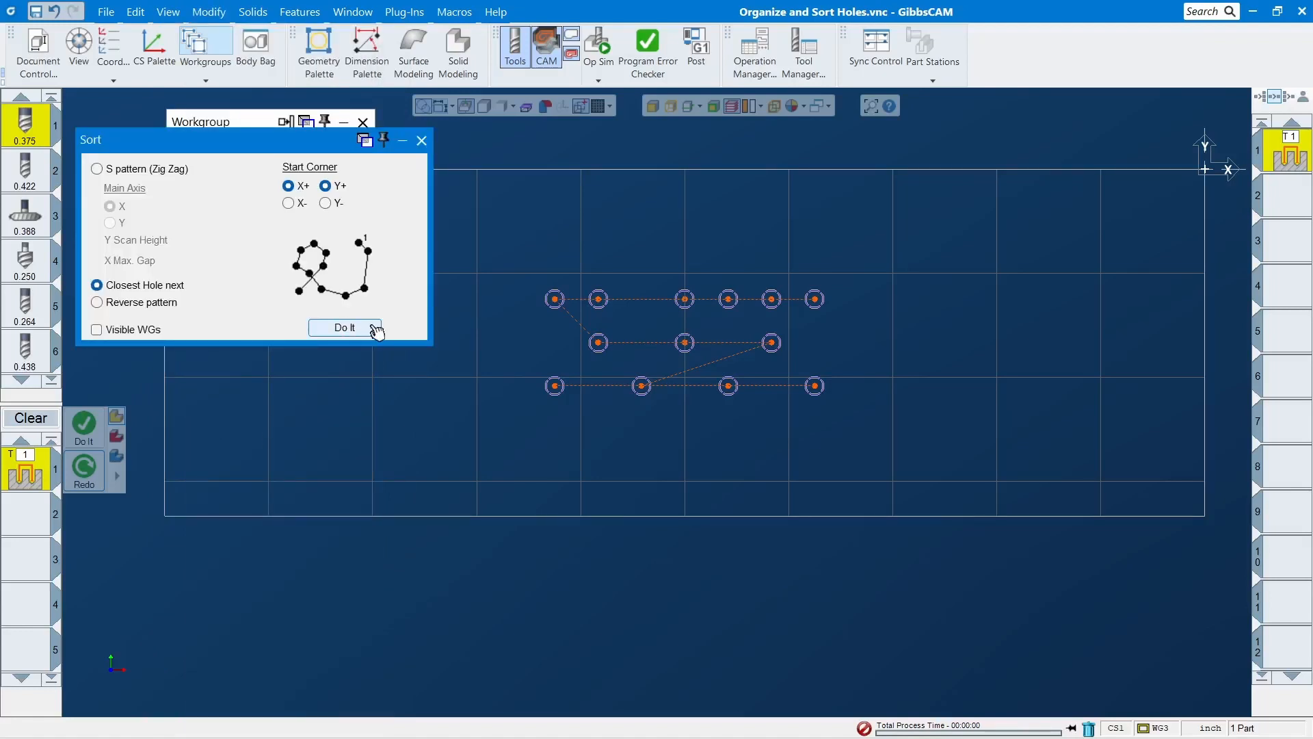
pyautogui.click(87, 476)
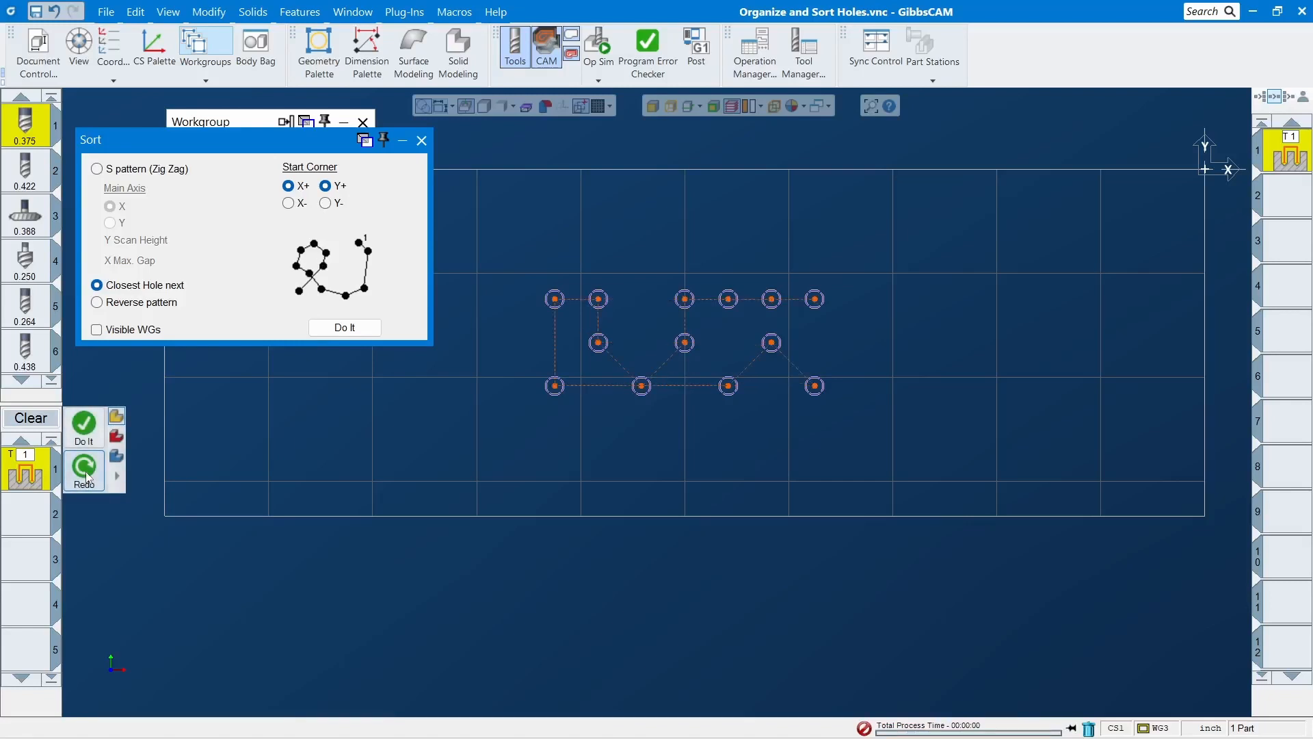
pyautogui.click(421, 142)
pyautogui.click(362, 122)
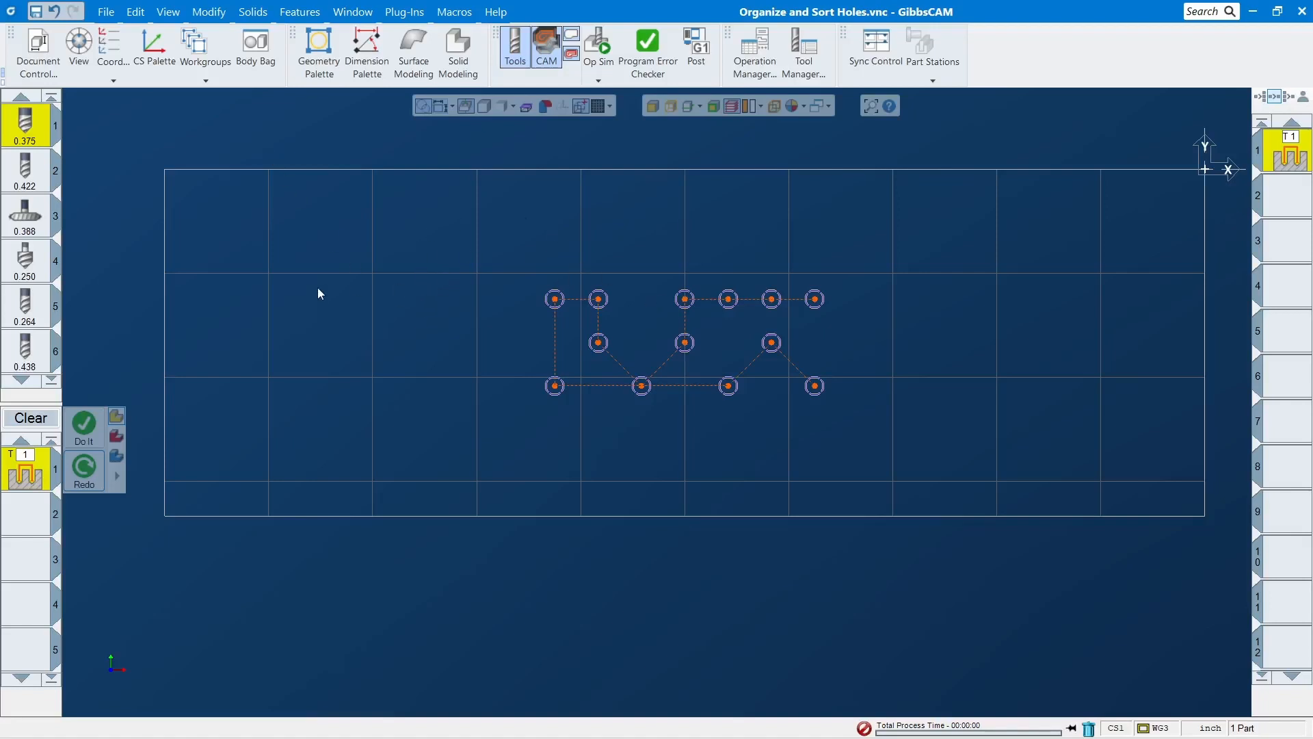
pyautogui.click(209, 12)
pyautogui.click(592, 207)
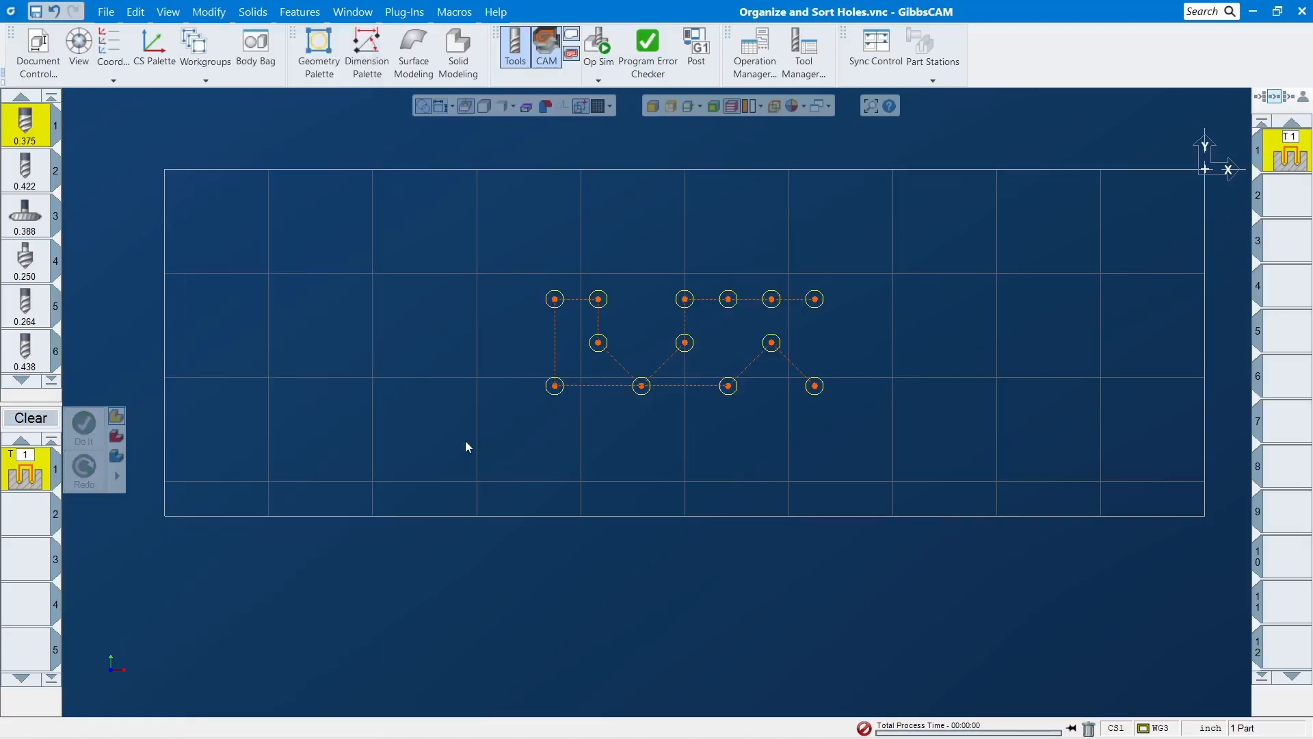
pyautogui.click(209, 12)
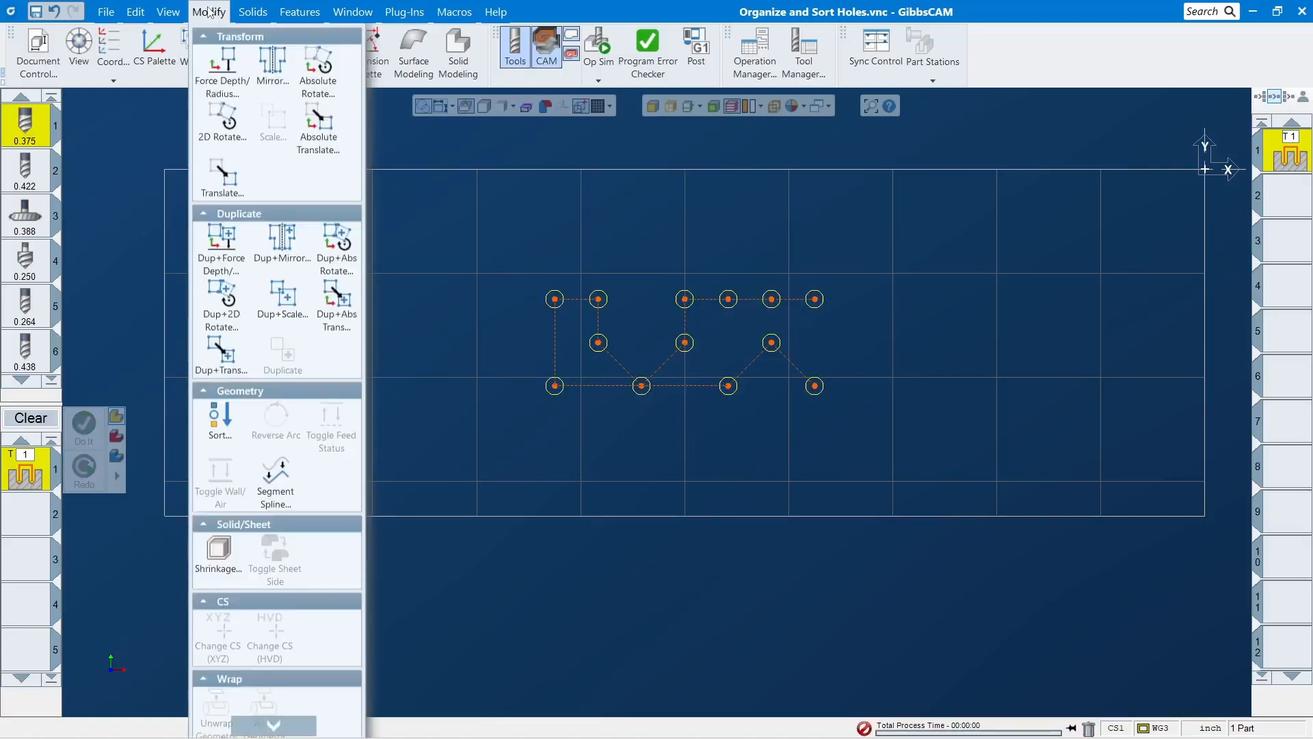
pyautogui.click(527, 215)
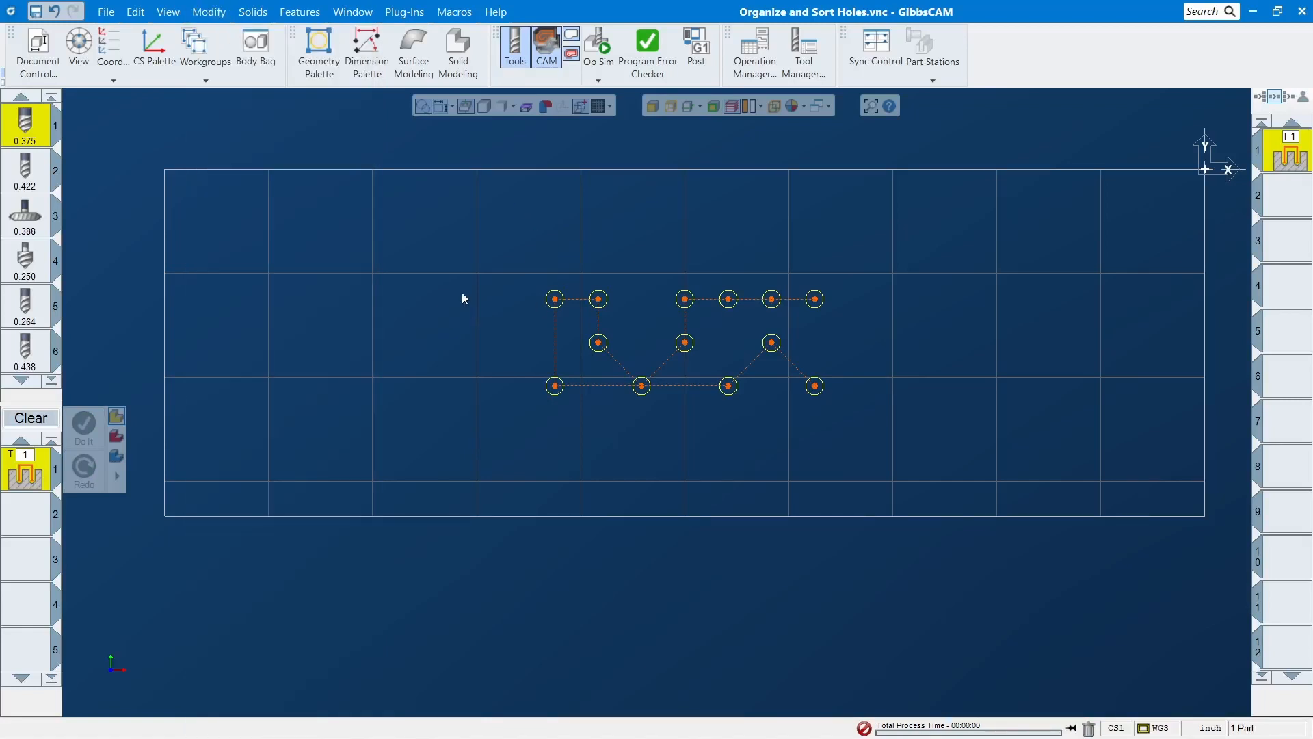
# Delete all 1/4-20 tap holes except the upper-left one and hide the machining and tool displays
pyautogui.moveTo(425, 248); pyautogui.dragTo(979, 490)
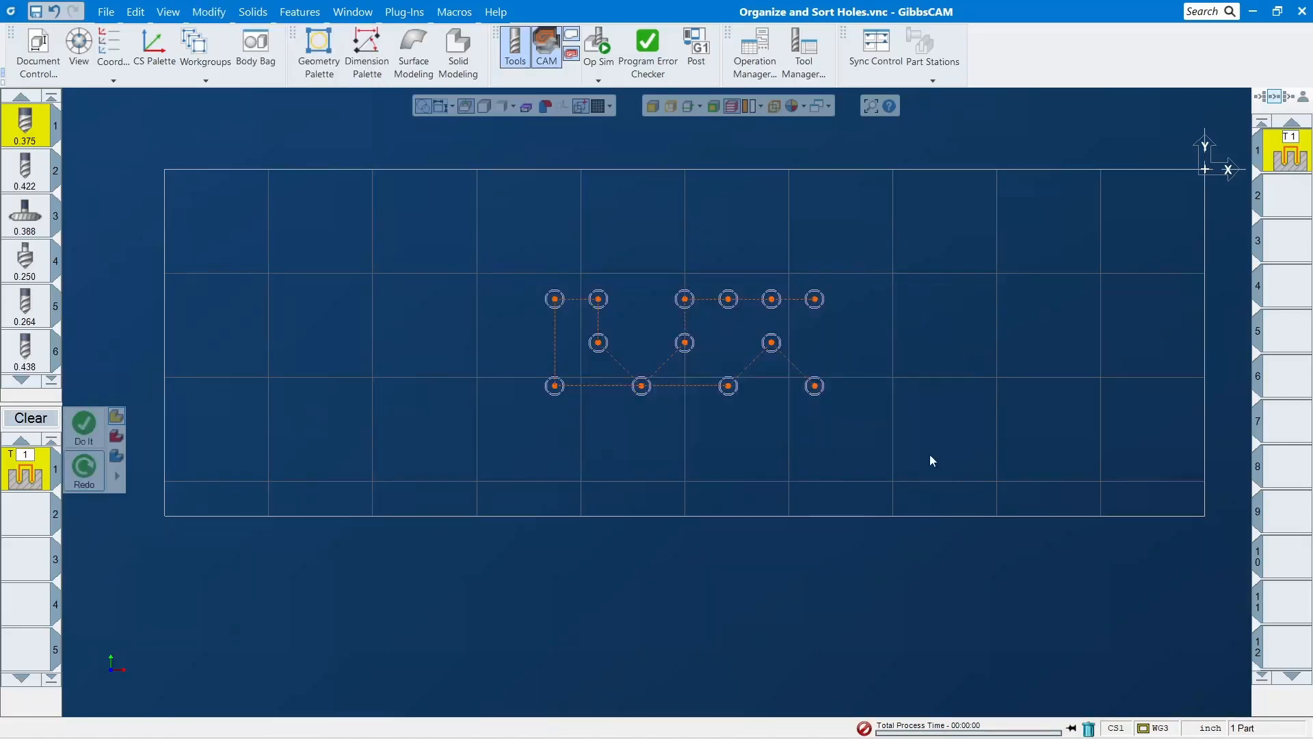
pyautogui.click(556, 301)
pyautogui.click(636, 362)
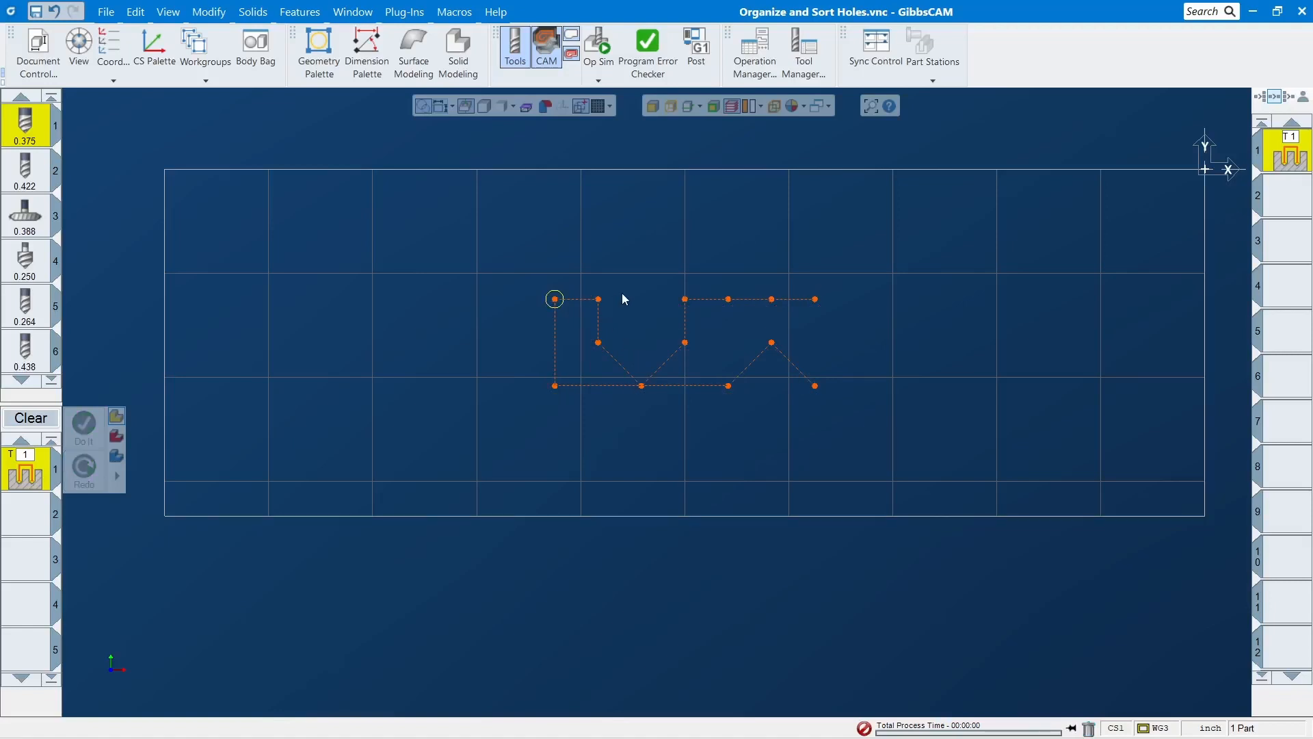
pyautogui.click(547, 46)
pyautogui.click(515, 46)
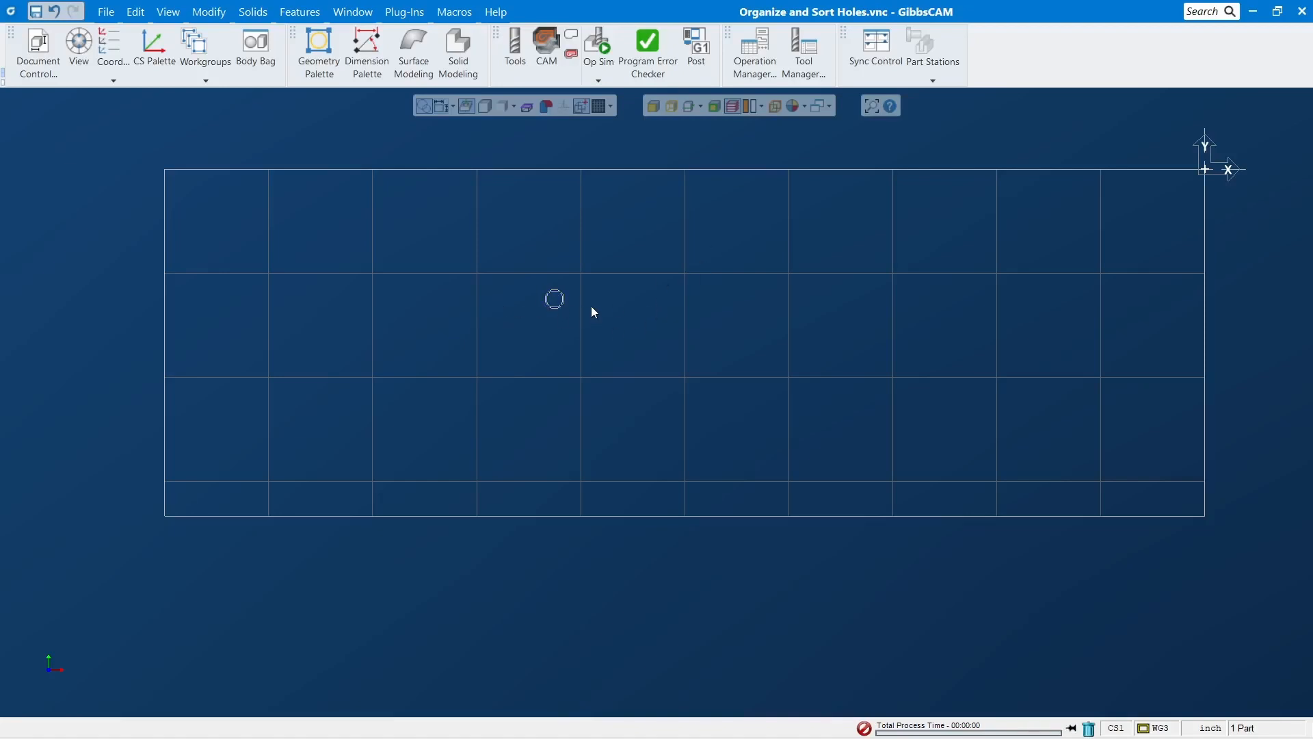
# Duplicate the remaining hole 5 times with a translation of 0.5 in X and 0 in Y and Z
pyautogui.click(208, 14)
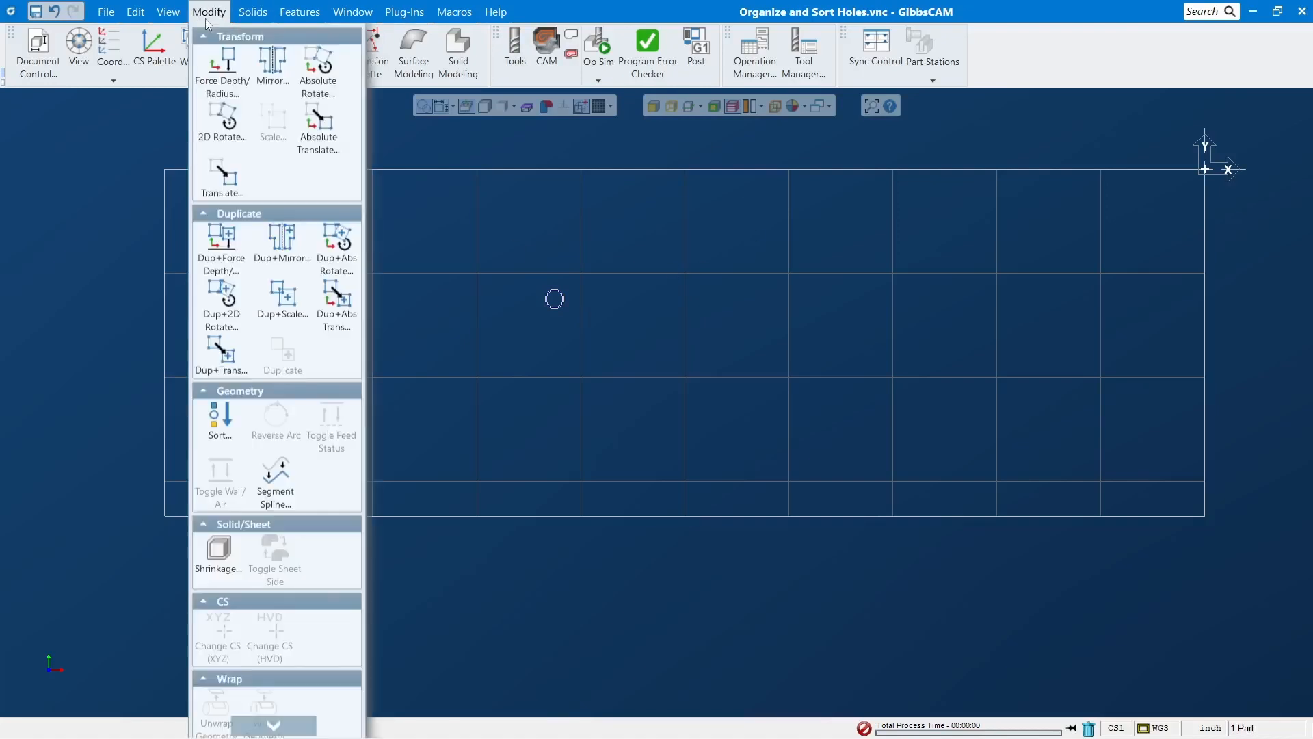
pyautogui.click(407, 12)
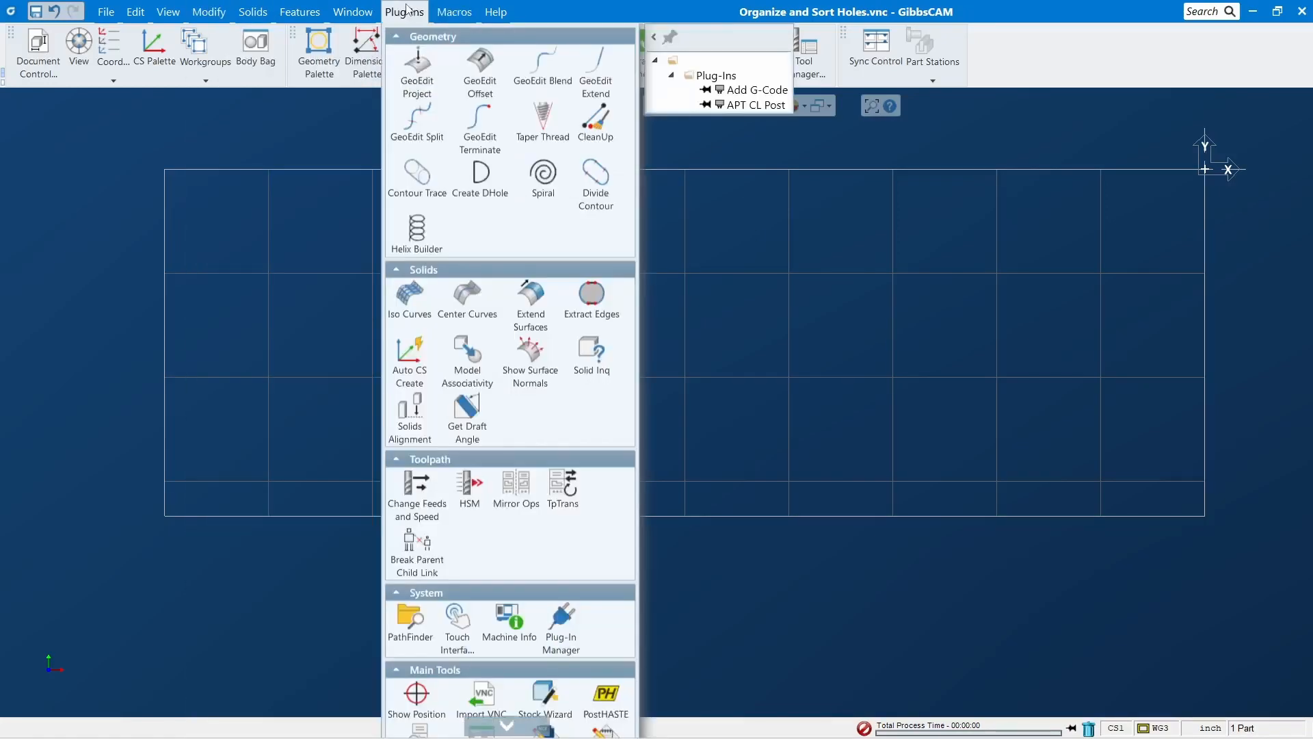
pyautogui.moveTo(191, 15)
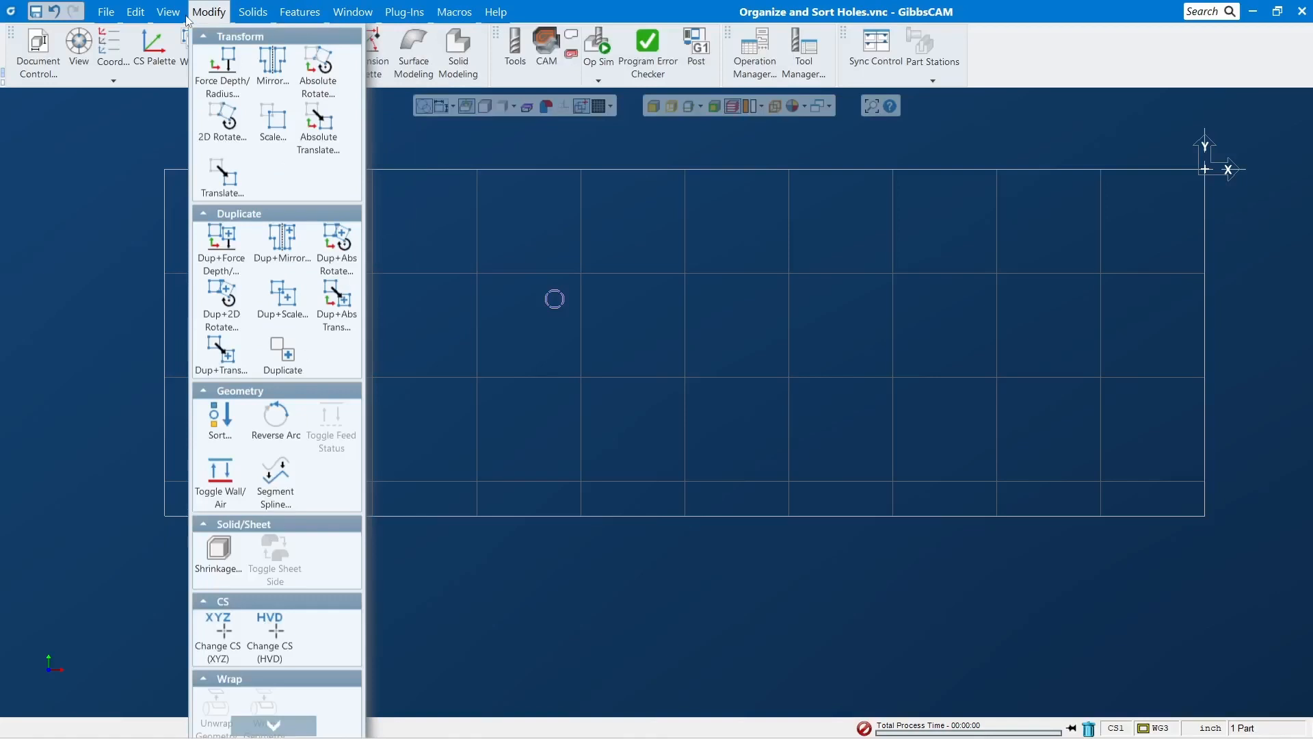
pyautogui.click(220, 353)
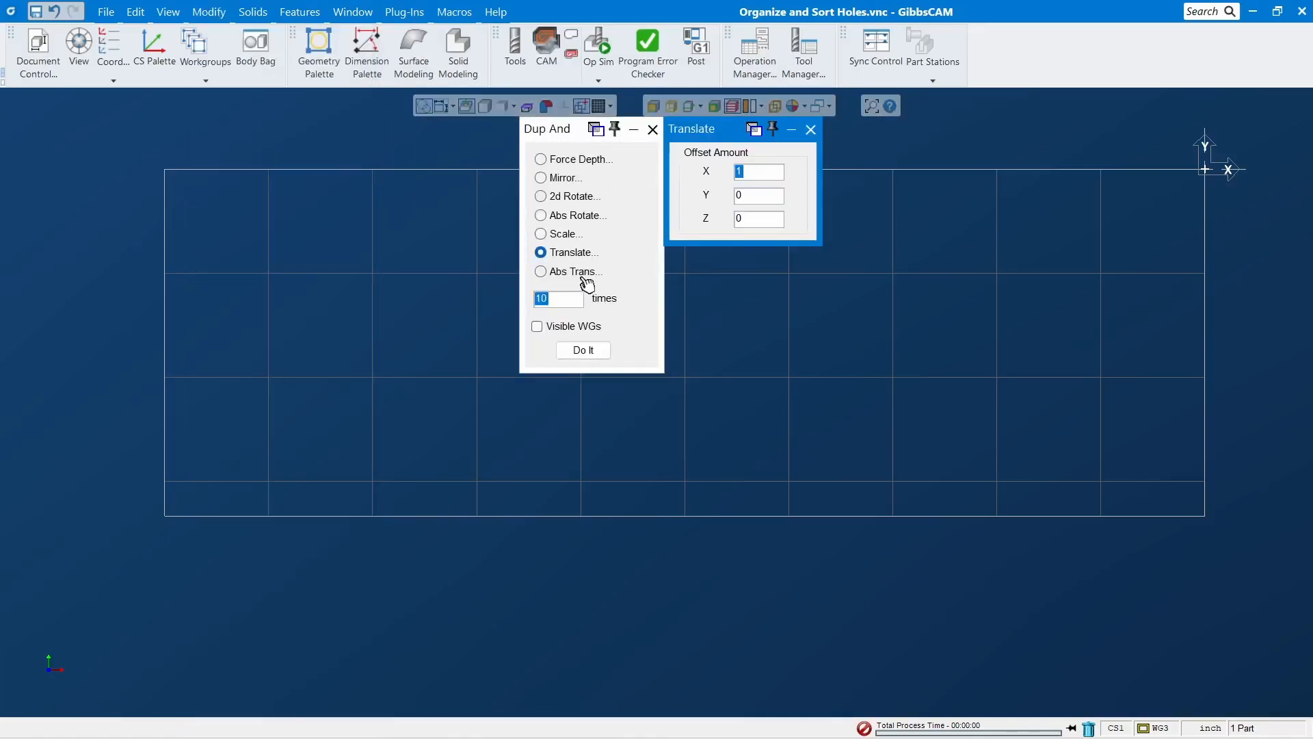
pyautogui.doubleClick(563, 300)
pyautogui.write('5')
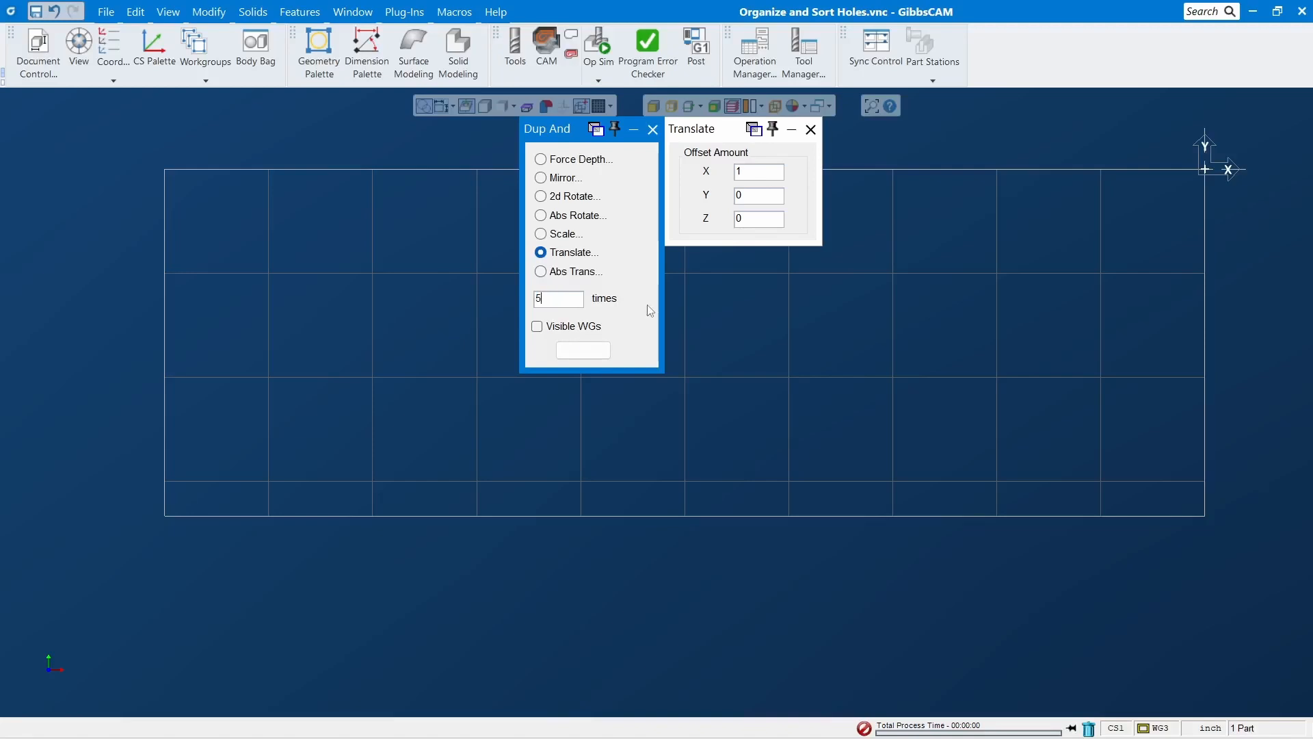
pyautogui.click(805, 175)
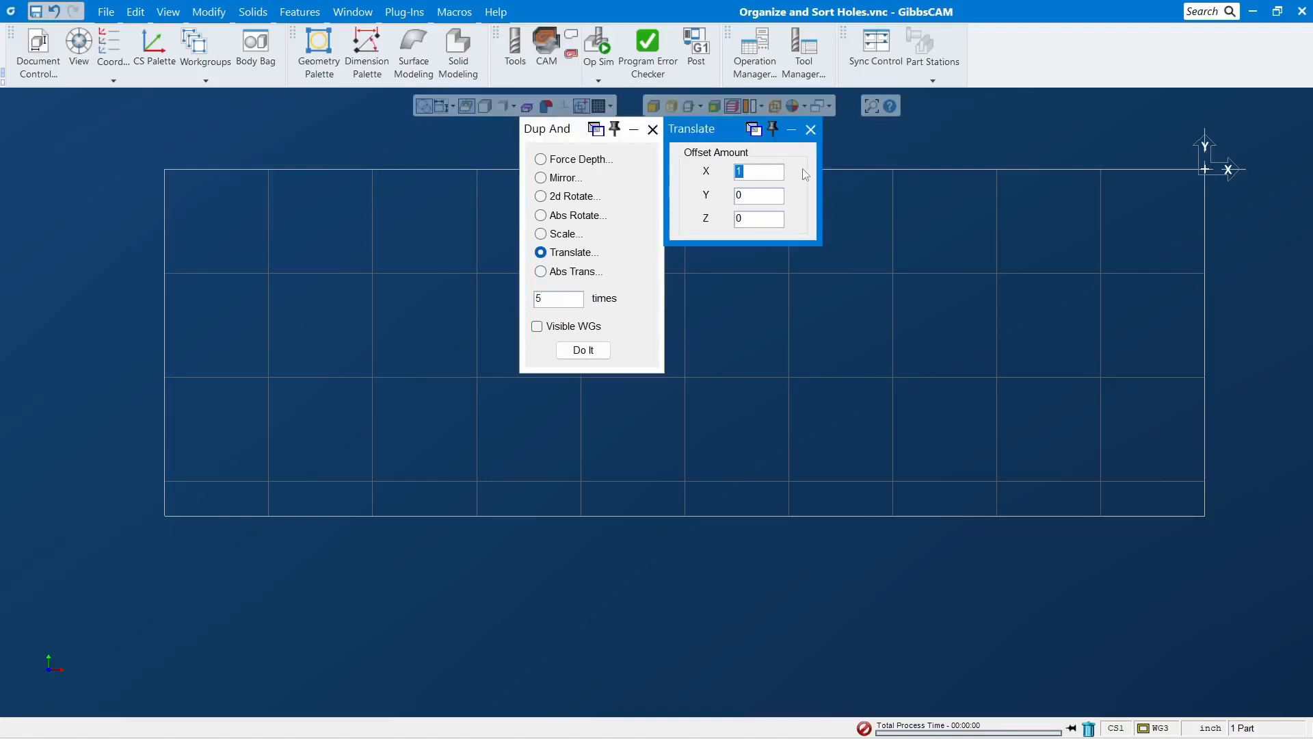
pyautogui.write('.5')
pyautogui.click(609, 363)
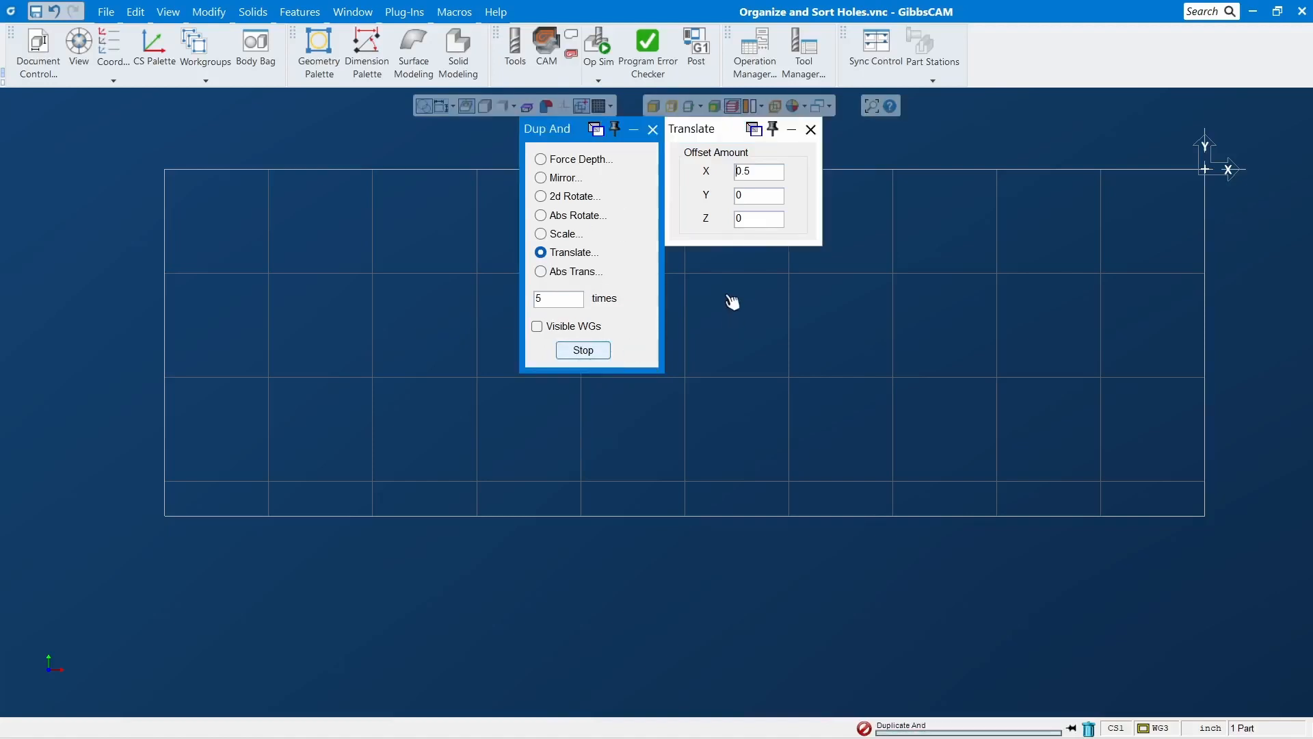
# Move the duplication dialogs clear of the new hole row, deselect the geometry and close the dialogs
pyautogui.moveTo(586, 135); pyautogui.dragTo(145, 130)
pyautogui.moveTo(727, 130); pyautogui.dragTo(288, 128)
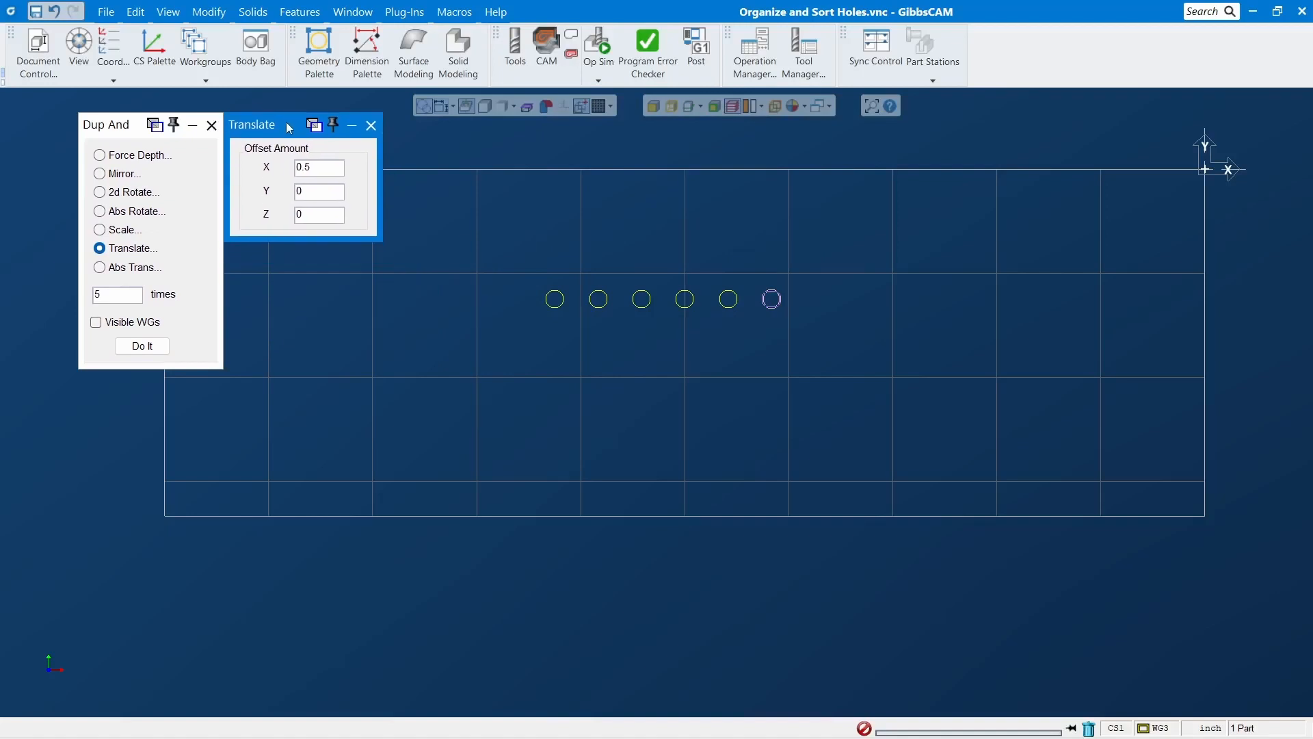
pyautogui.click(606, 379)
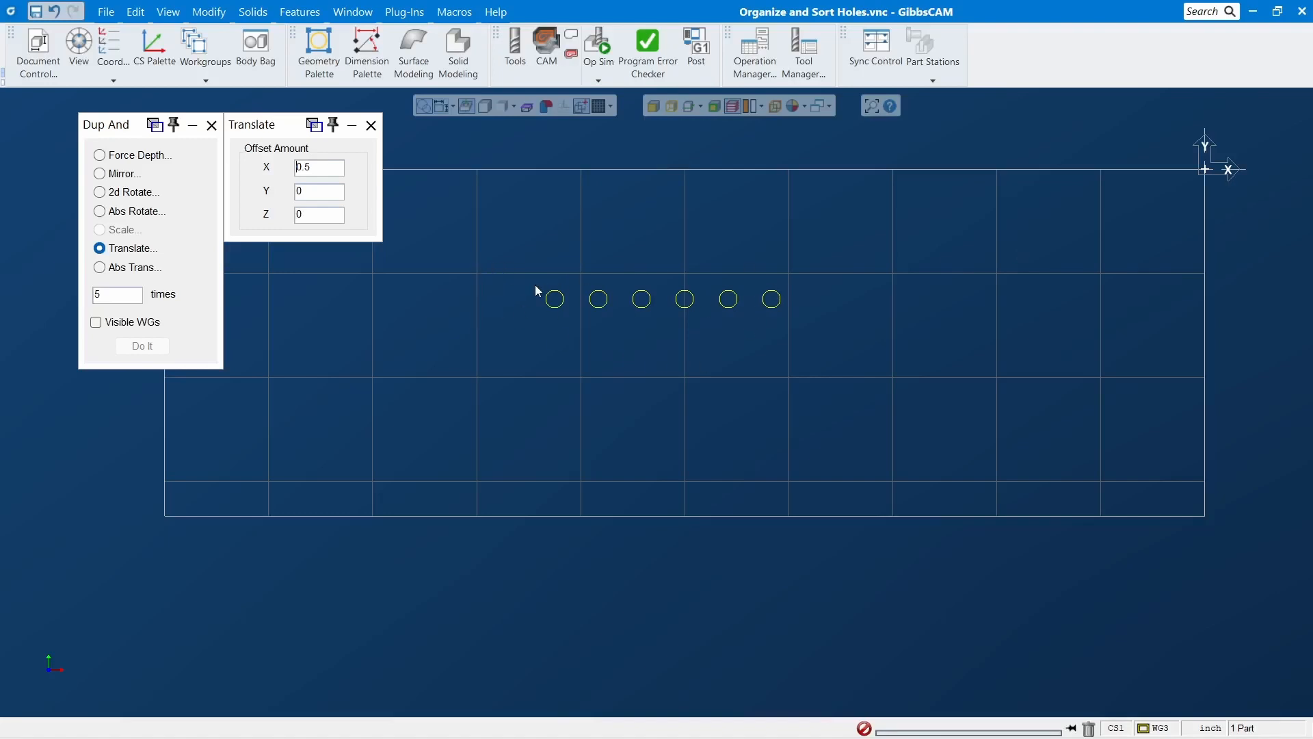
pyautogui.click(218, 129)
pyautogui.click(218, 130)
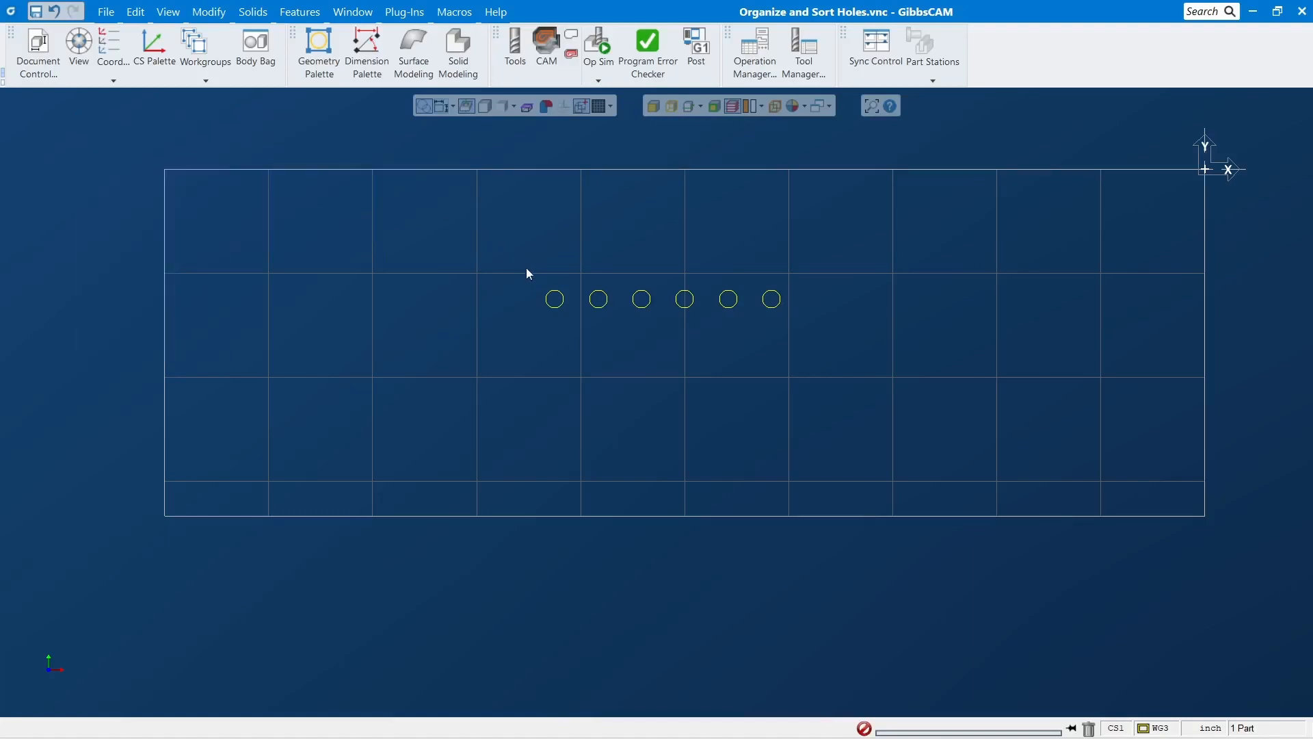